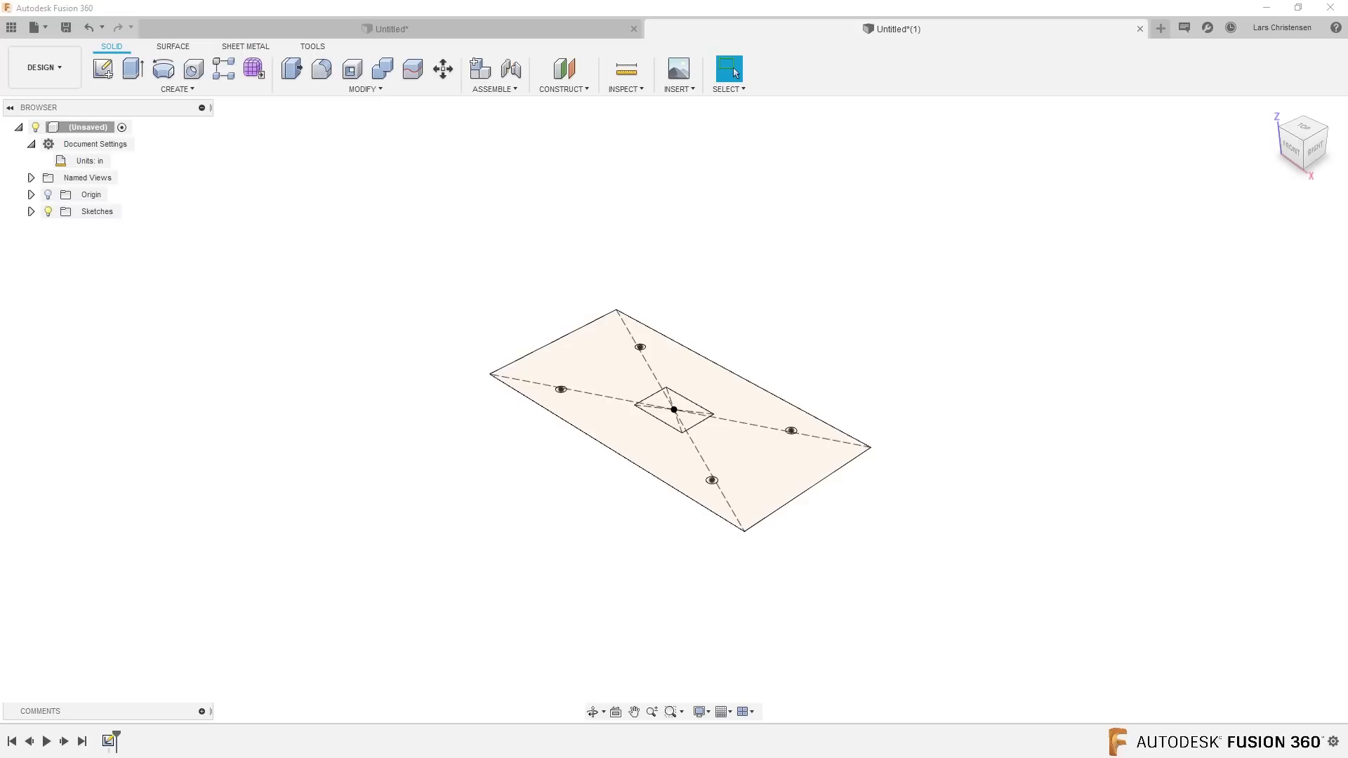
Step: View the notched disc reference picture belt drive.jpg in Photos, then close it
{"action": "key", "text": "alt+Tab"}
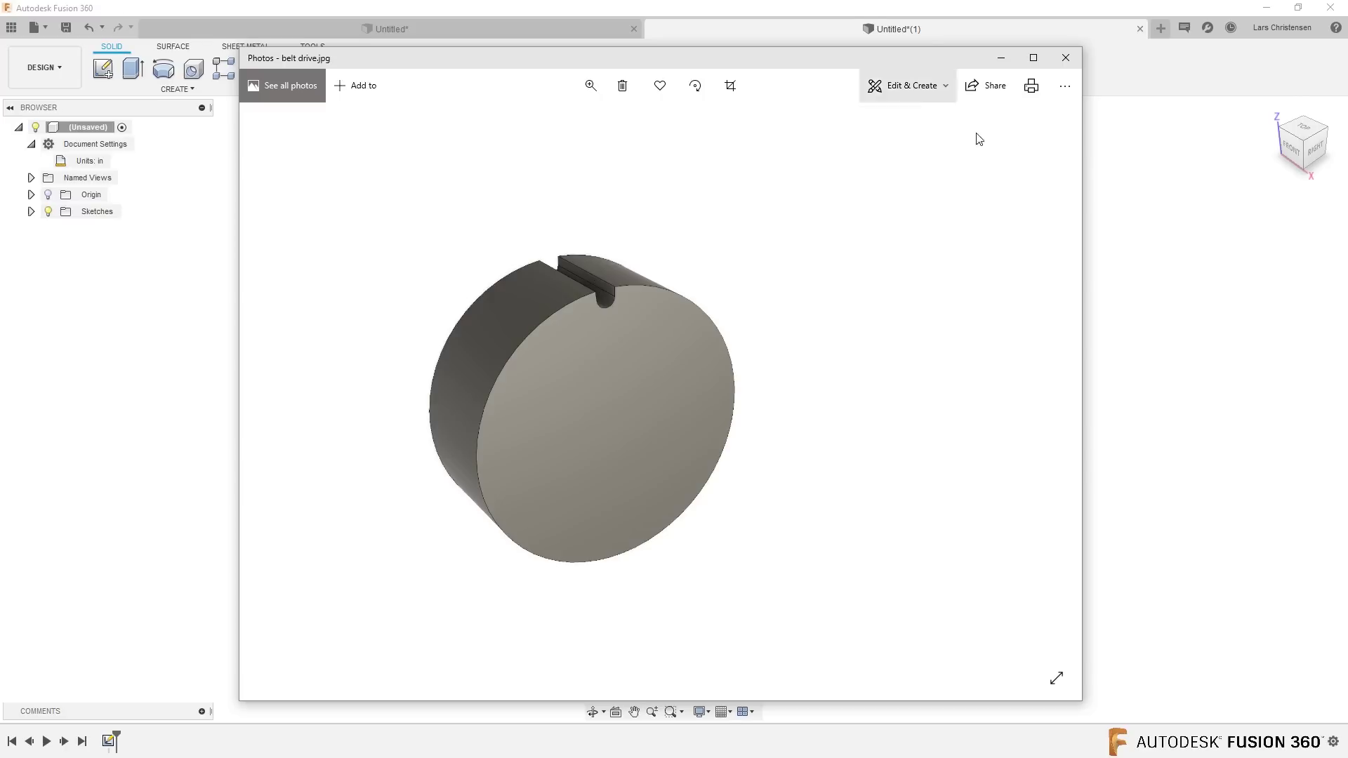
{"action": "left_click", "coordinate": [1066, 58]}
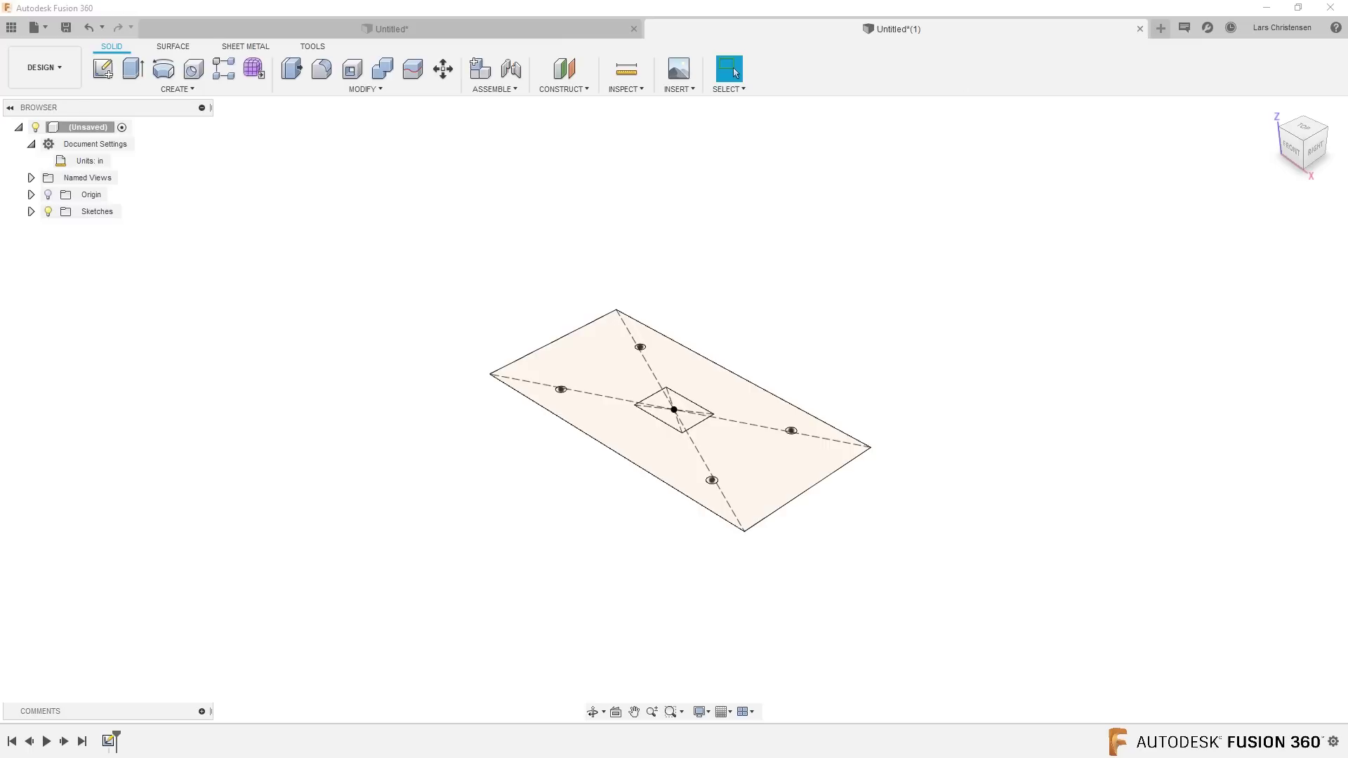
Step: Start a new design and sketch a Ø250 mm circle at the origin on the vertical plane
{"action": "left_click", "coordinate": [1161, 28]}
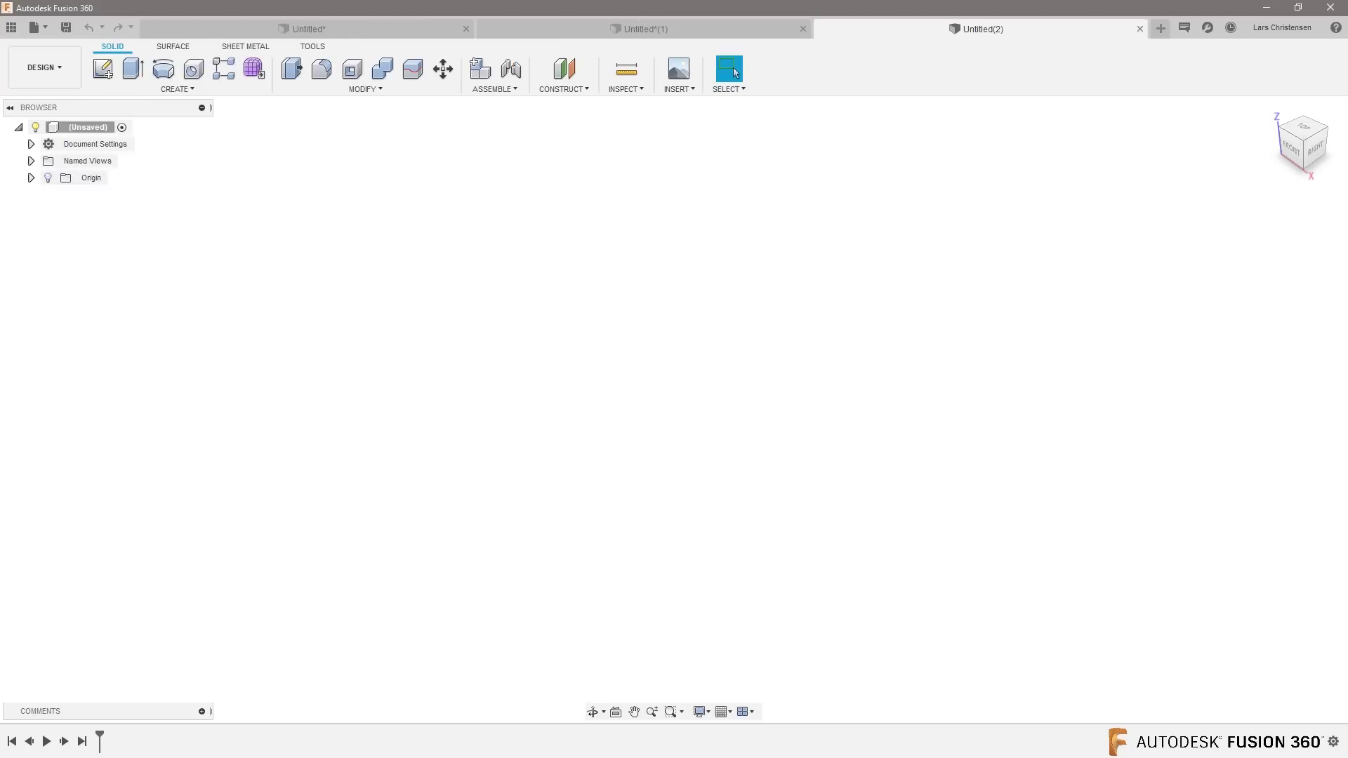
{"action": "left_click", "coordinate": [102, 68]}
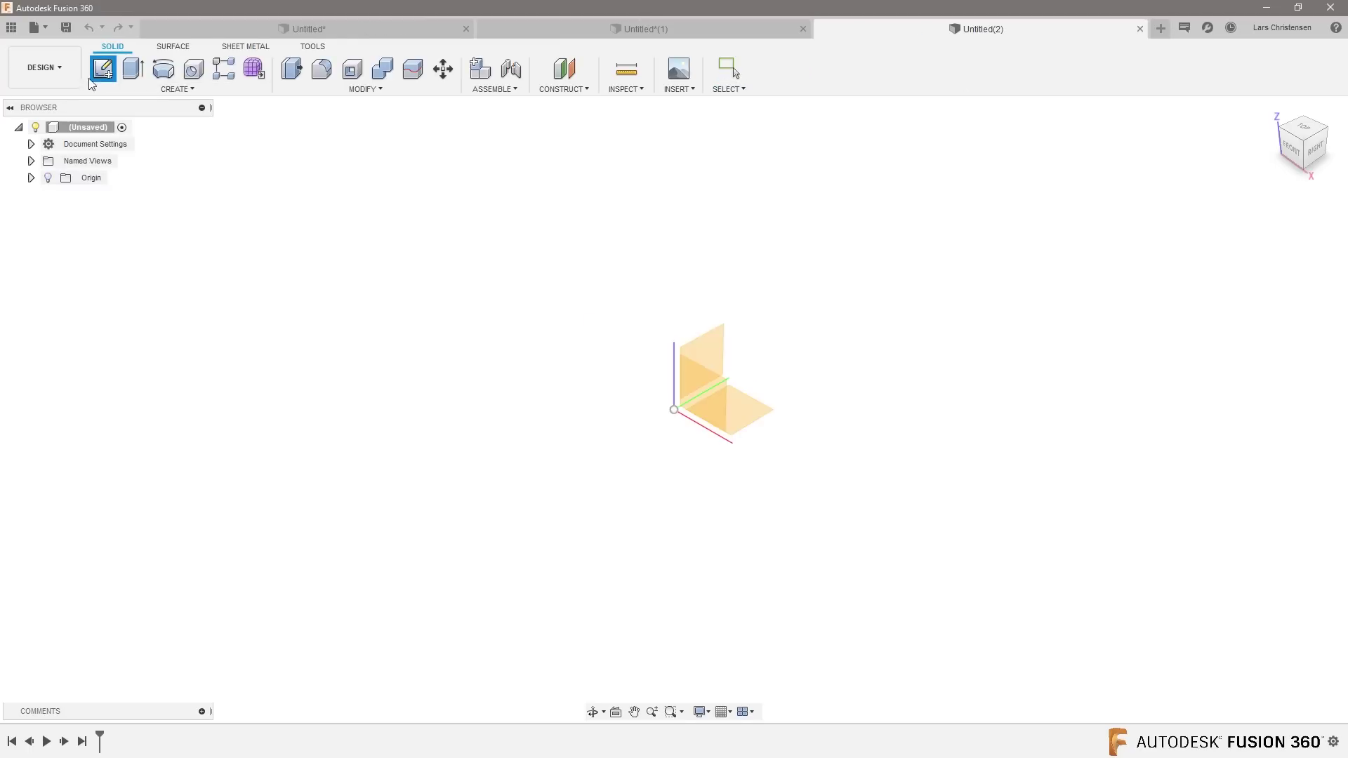
{"action": "left_click", "coordinate": [717, 364]}
{"action": "key", "text": "c"}
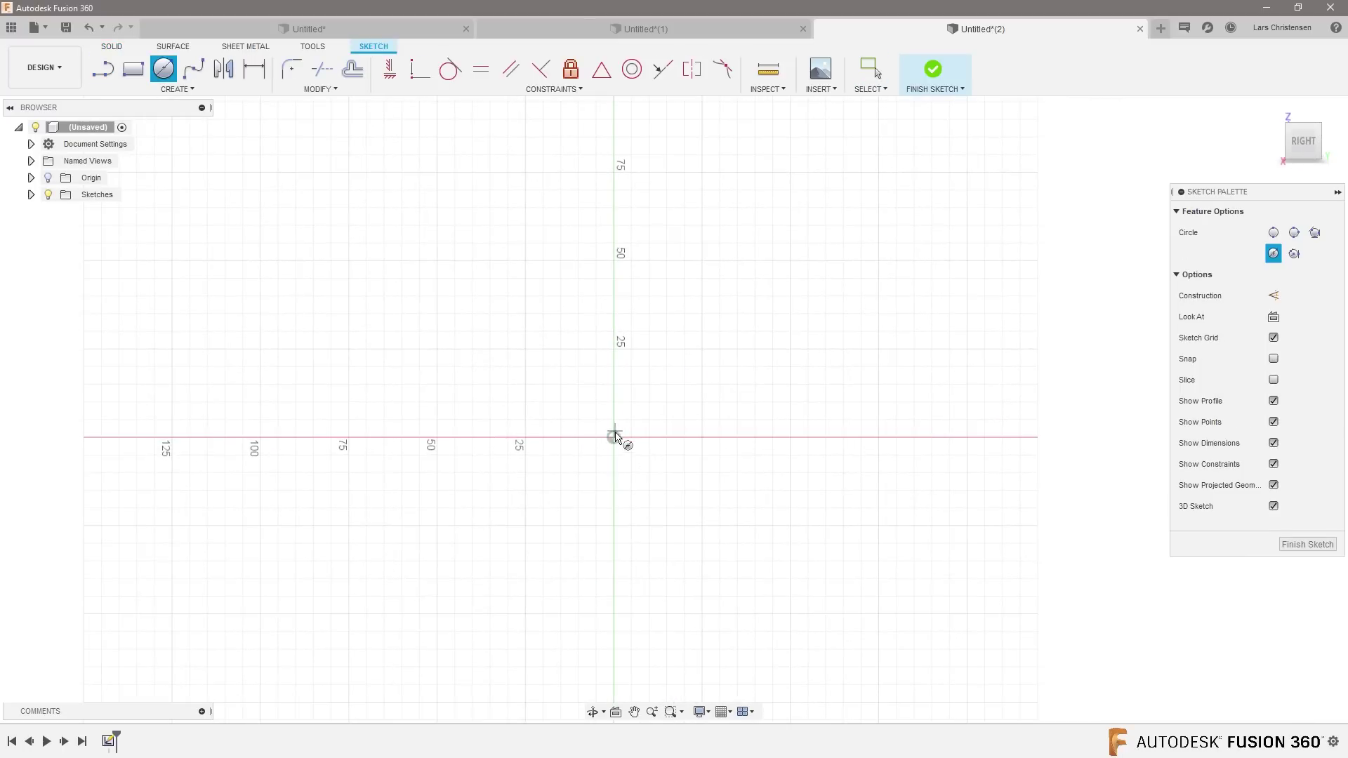
{"action": "left_click", "coordinate": [613, 437]}
{"action": "type", "text": "250"}
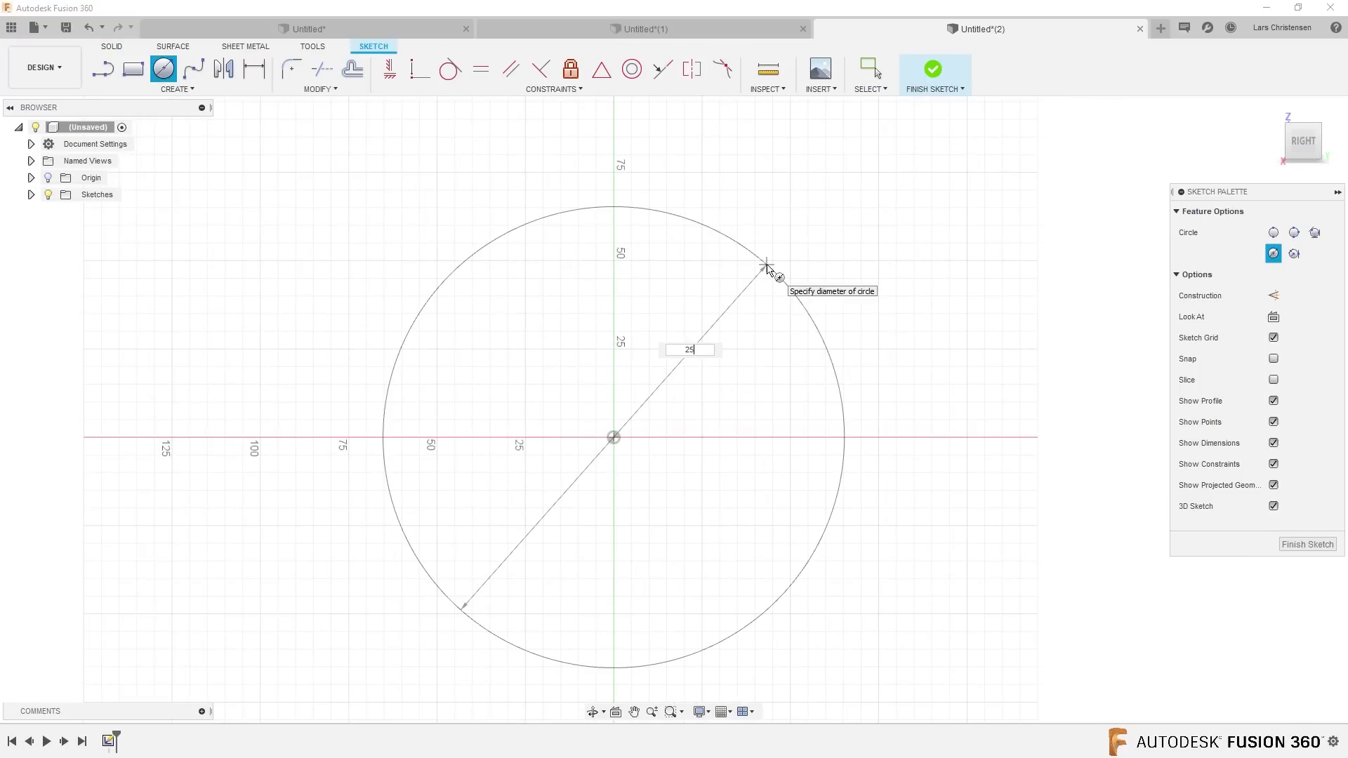
{"action": "key", "text": "Return"}
{"action": "scroll", "coordinate": [708, 133], "scroll_direction": "up", "scroll_amount": 4}
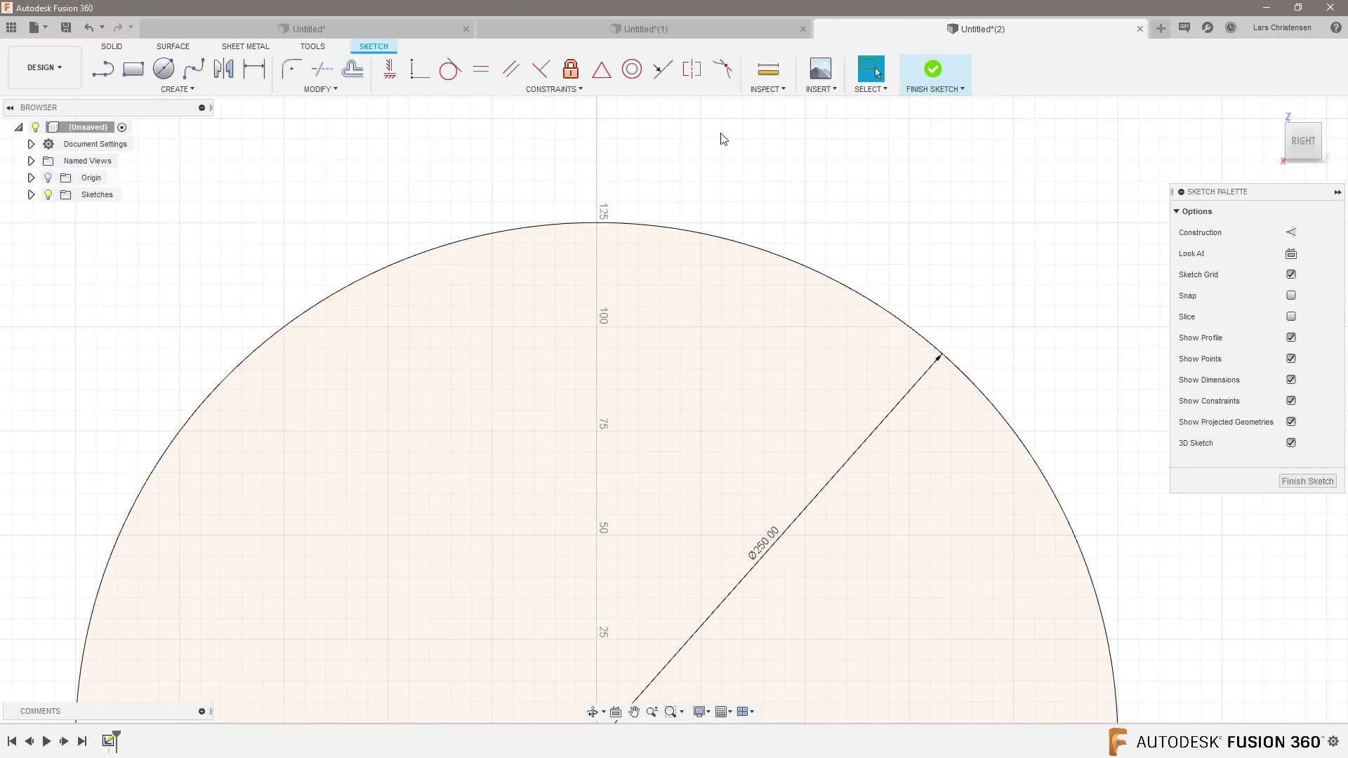
Step: Add a Ø25 mm circle and constrain its centre vertically above the origin
{"action": "key", "text": "c"}
{"action": "left_click", "coordinate": [499, 383]}
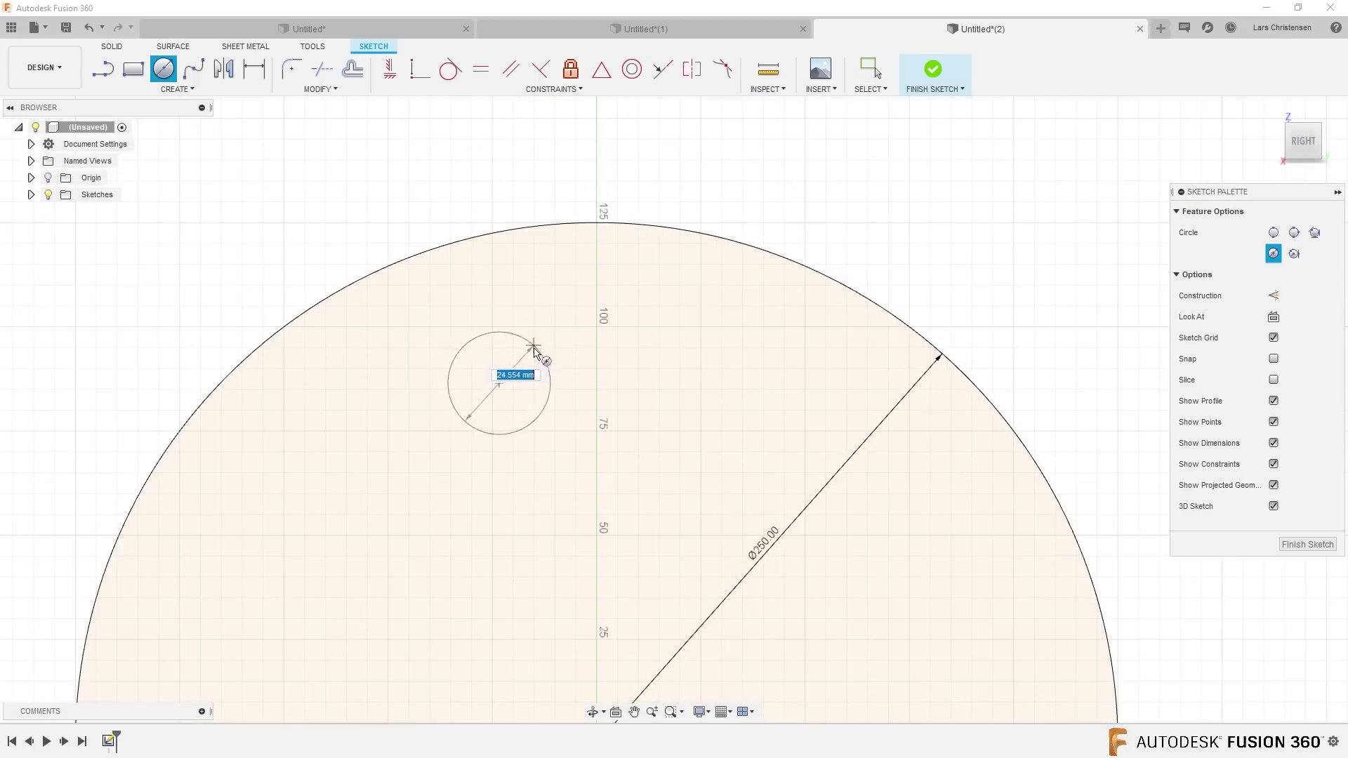
{"action": "type", "text": "25"}
{"action": "key", "text": "Return"}
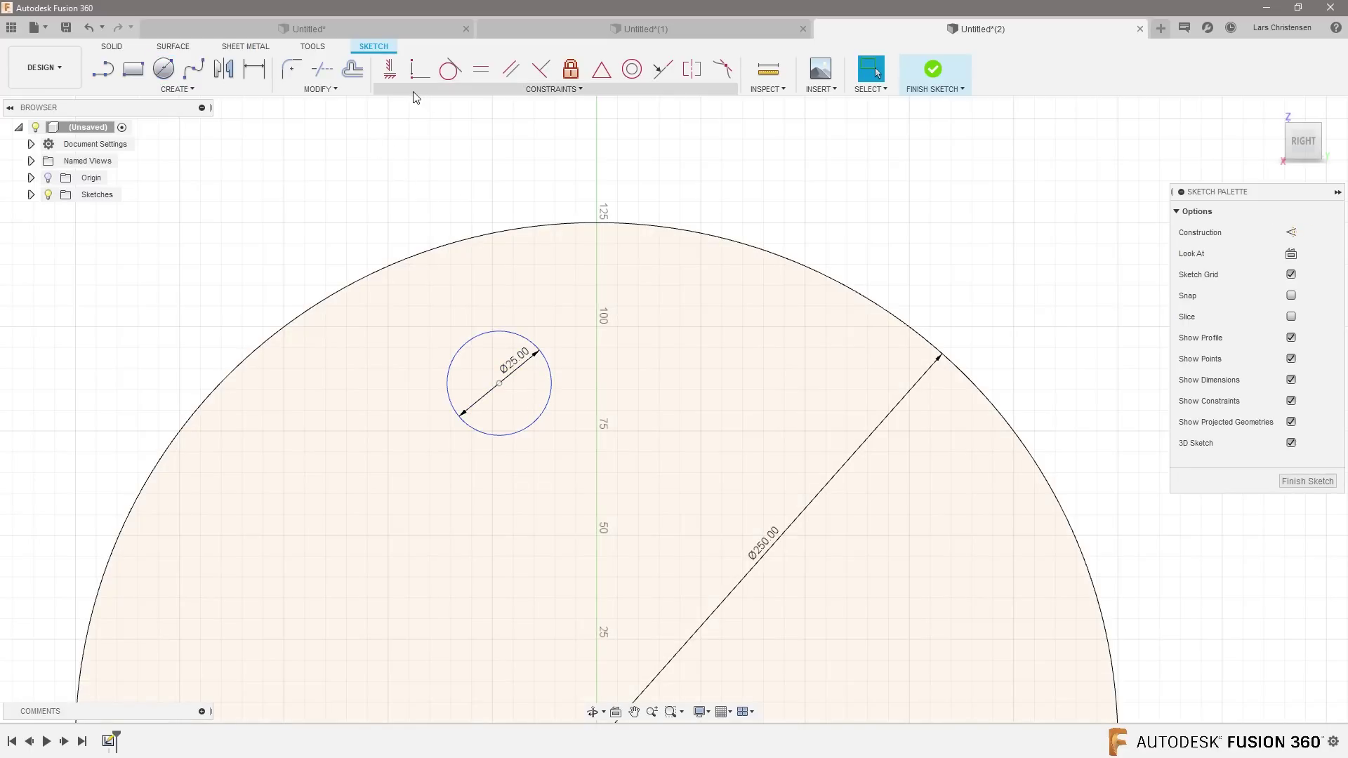
{"action": "left_click", "coordinate": [389, 68]}
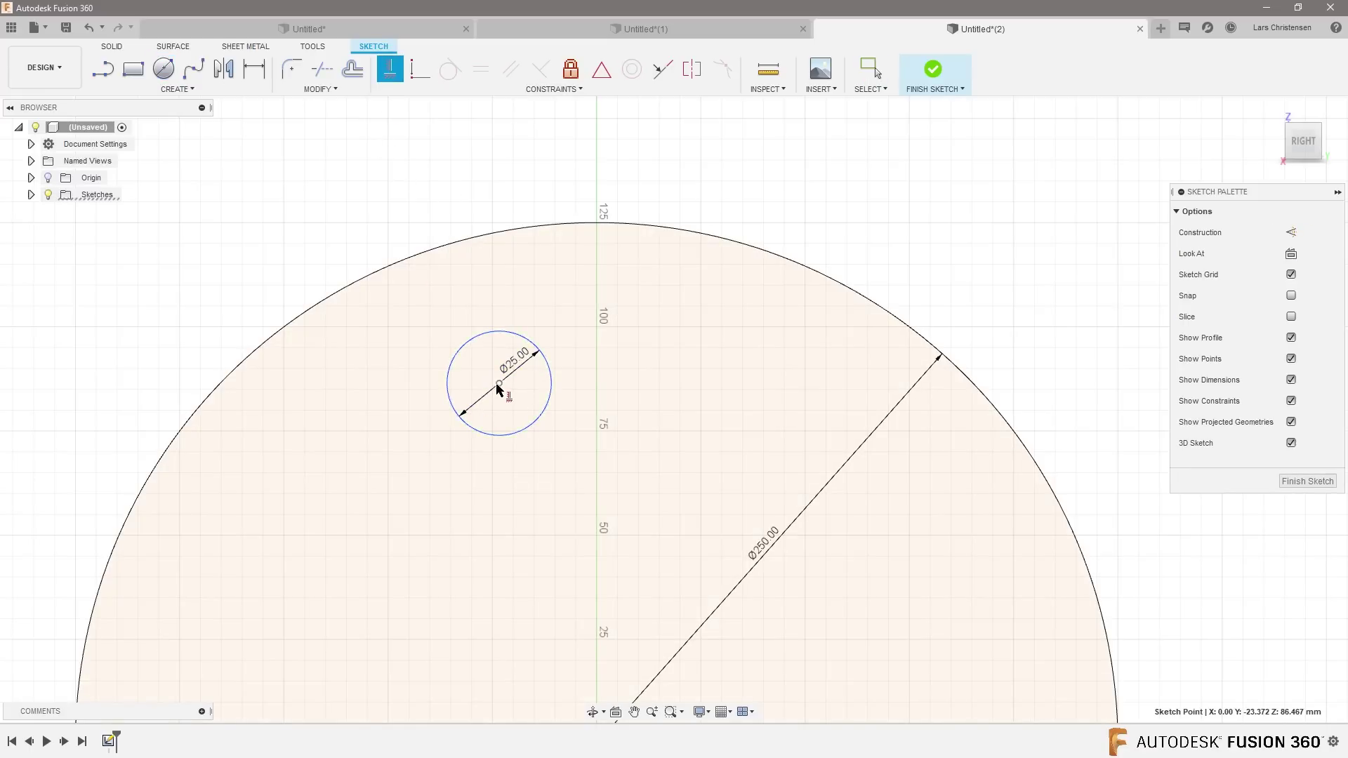
{"action": "left_click", "coordinate": [498, 386]}
{"action": "scroll", "coordinate": [498, 387], "scroll_direction": "down", "scroll_amount": 3}
{"action": "left_click", "coordinate": [543, 562]}
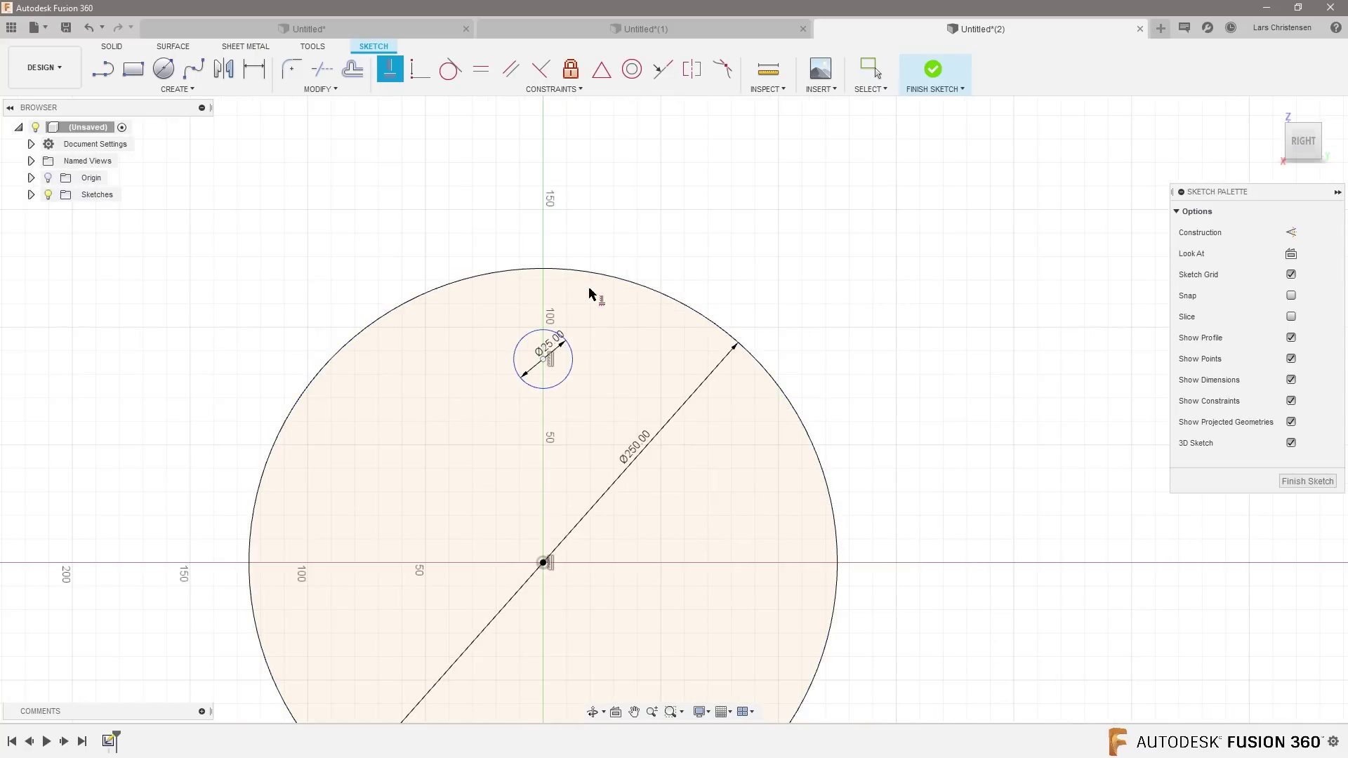
{"action": "scroll", "coordinate": [590, 295], "scroll_direction": "up", "scroll_amount": 2}
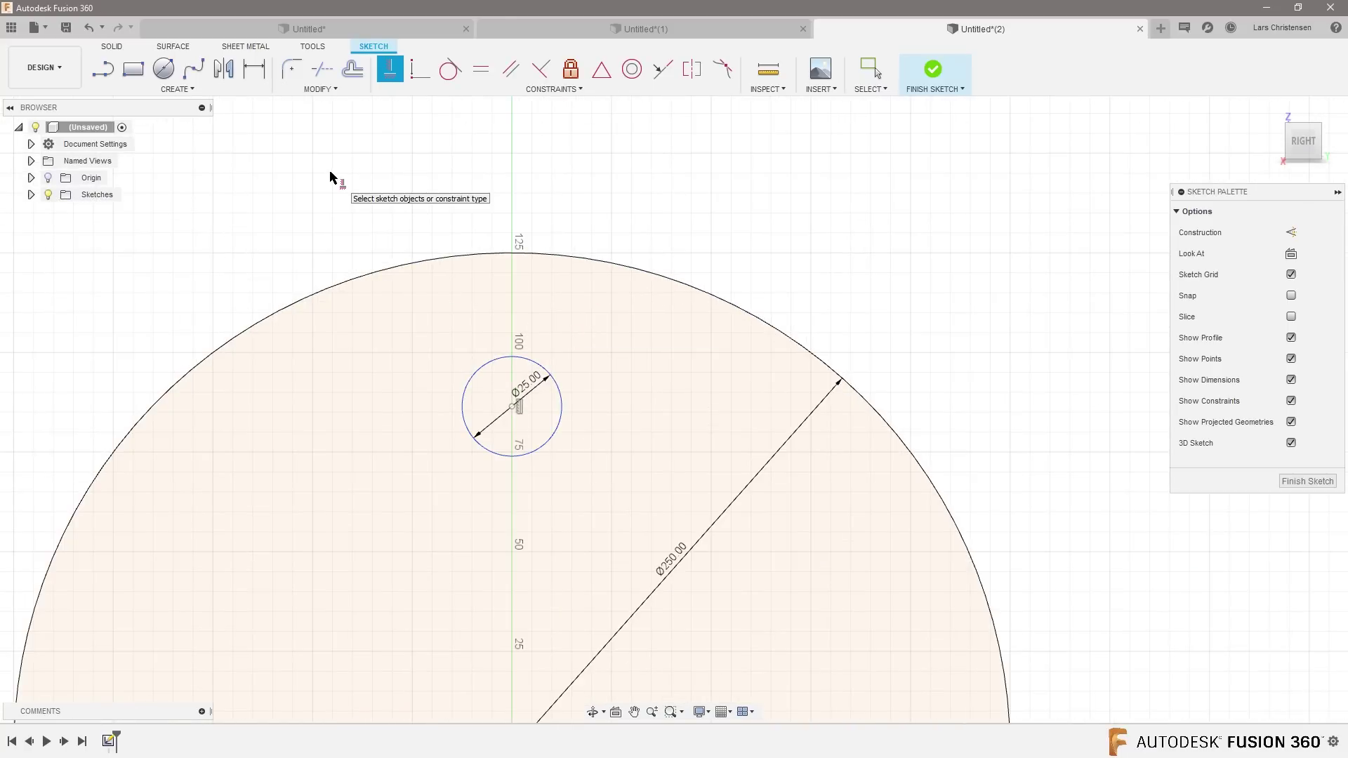
{"action": "key", "text": "l"}
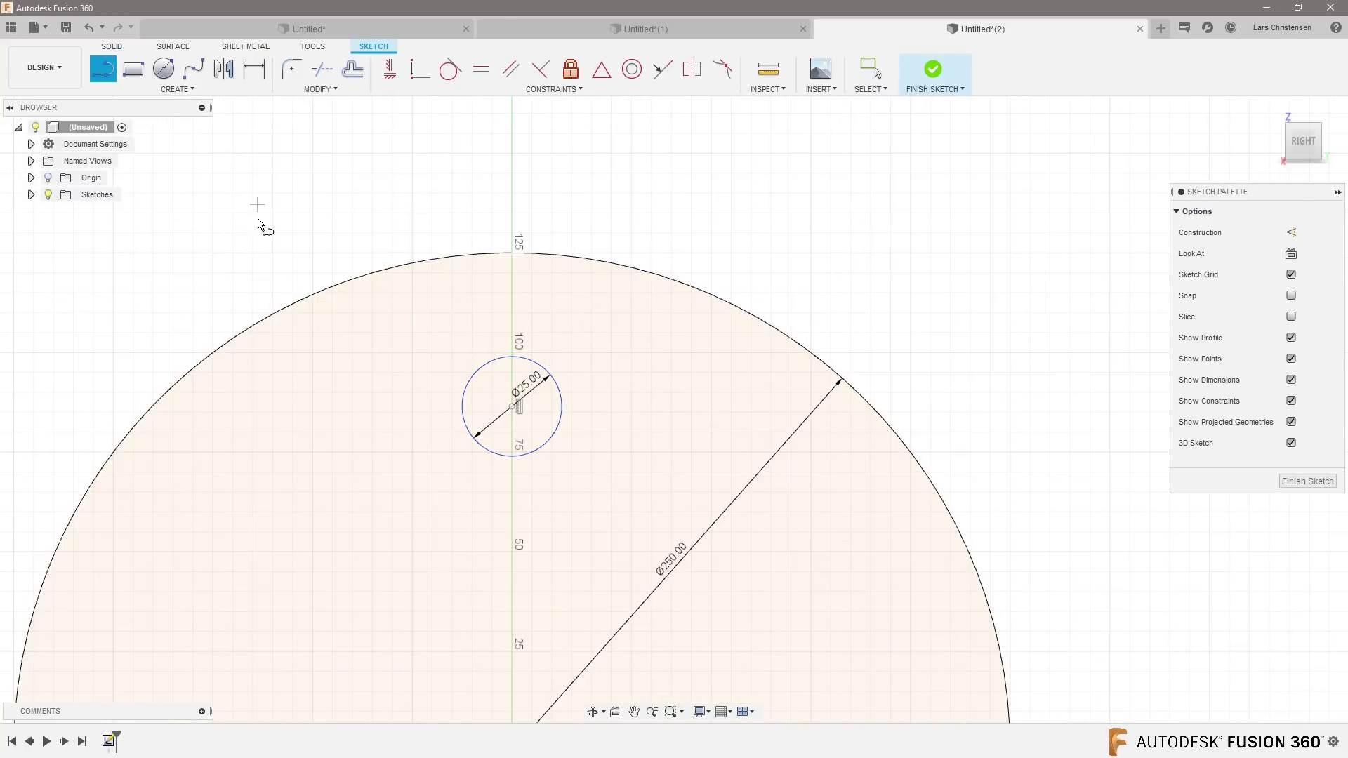
Step: Draw a slanted line from the Ø25 circle's lower-left edge out to the Ø250 rim
{"action": "left_click", "coordinate": [504, 455]}
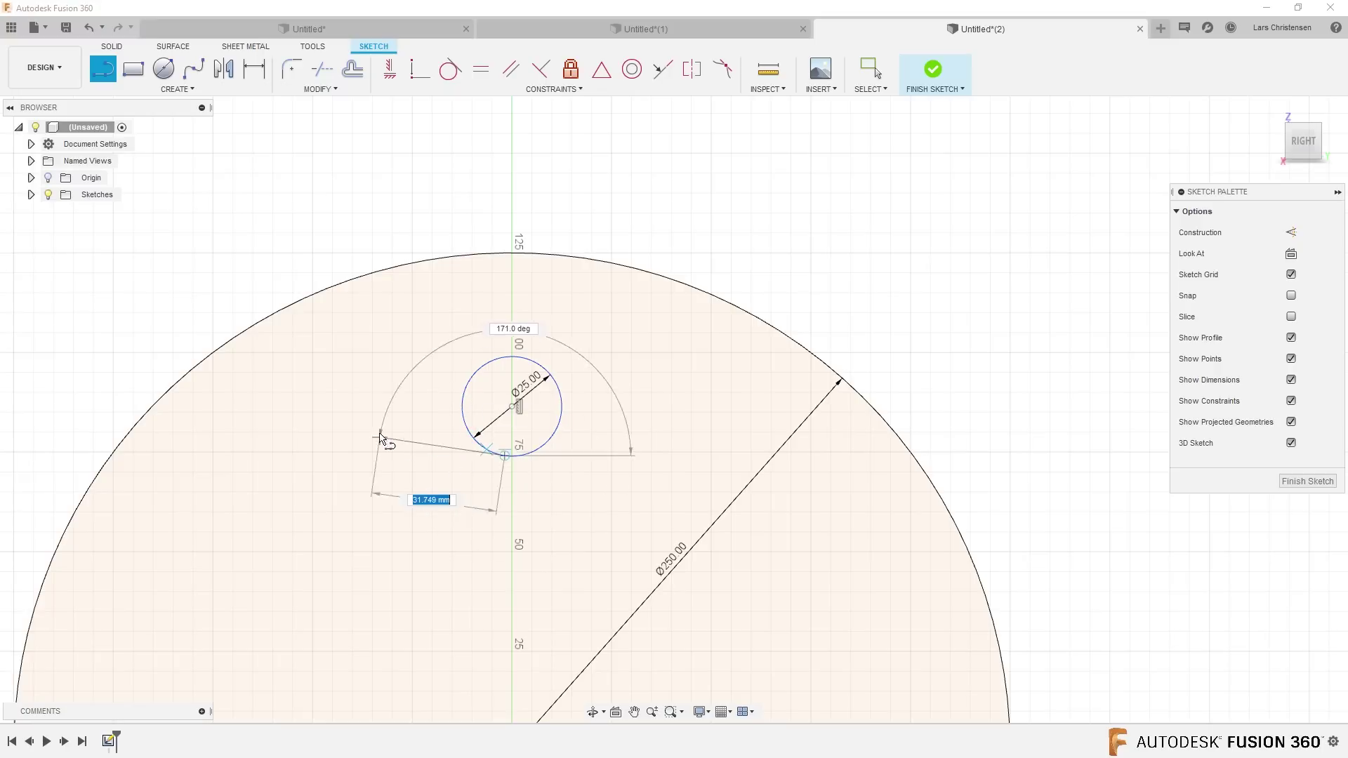
{"action": "left_click", "coordinate": [467, 429]}
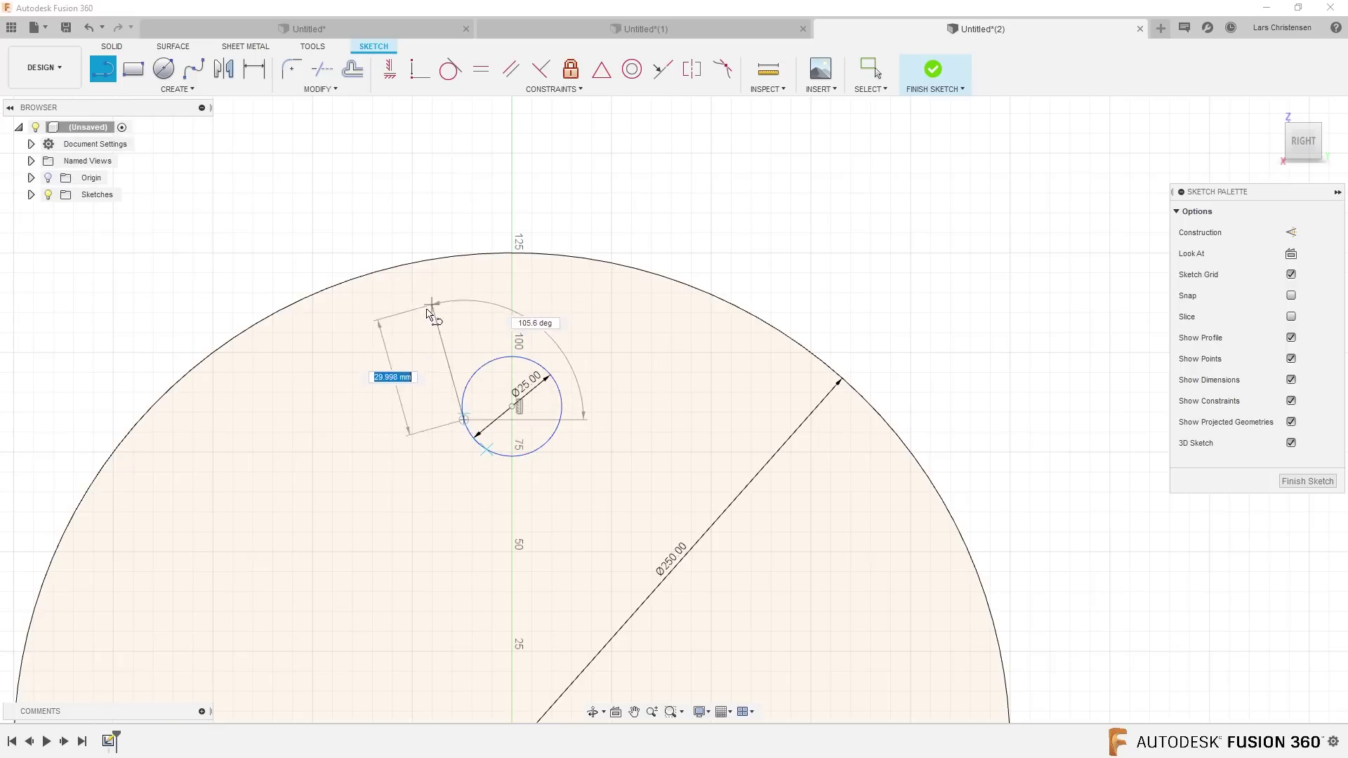
{"action": "double_click", "coordinate": [404, 267]}
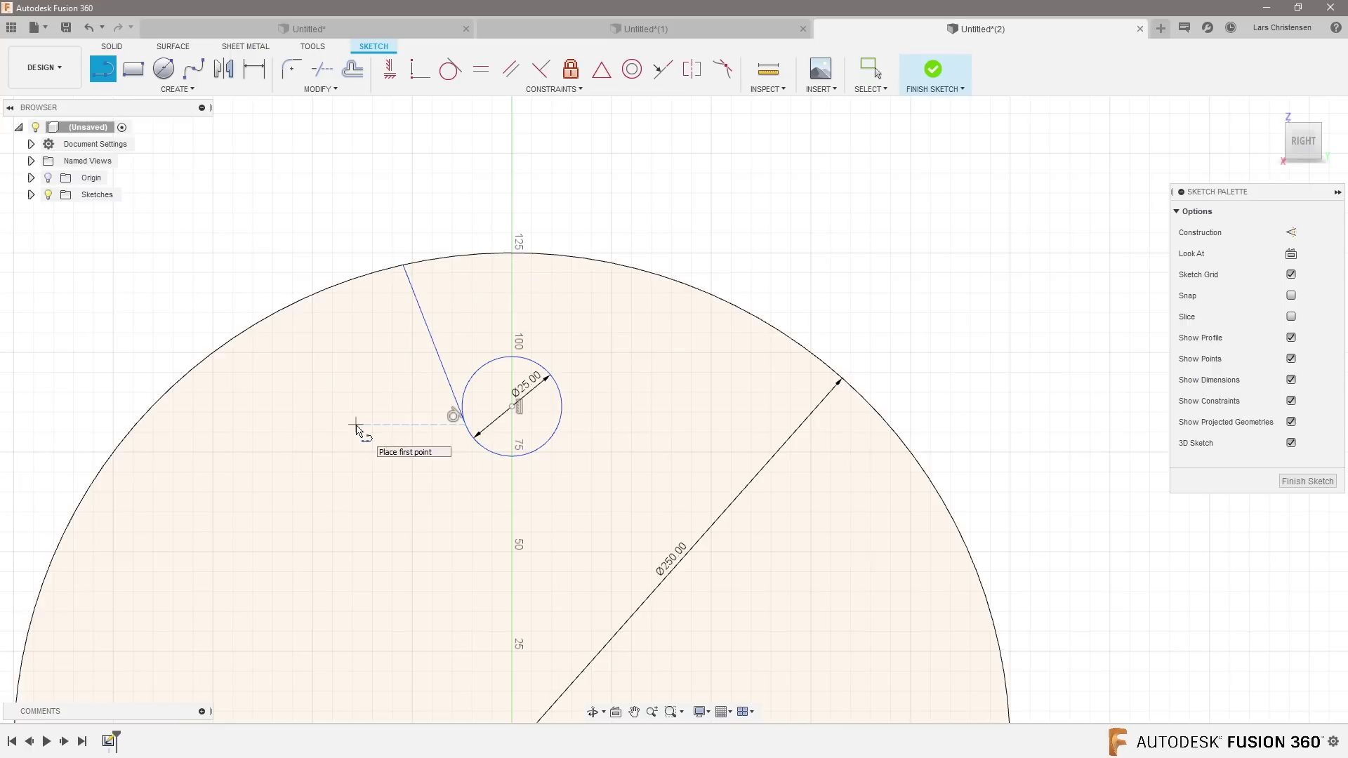
{"action": "left_click", "coordinate": [125, 90]}
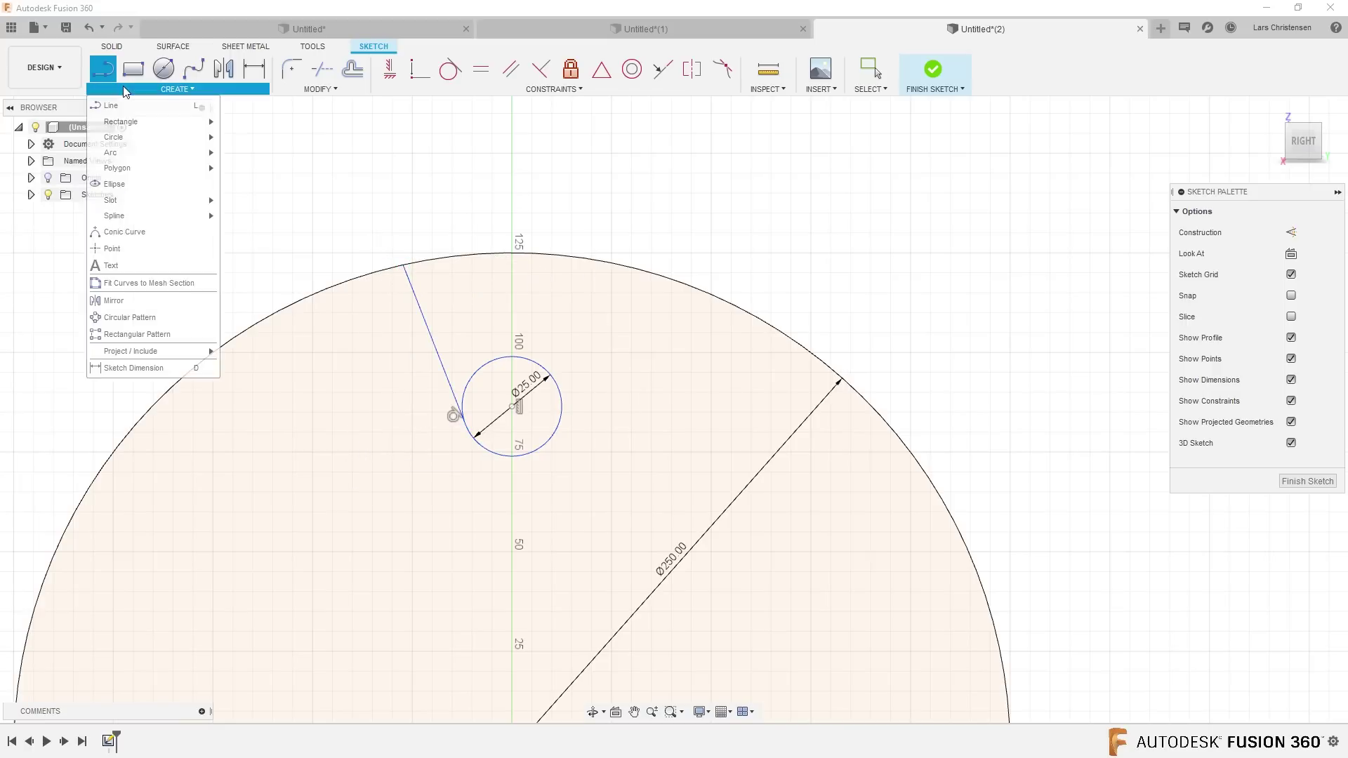
{"action": "left_click", "coordinate": [114, 301]}
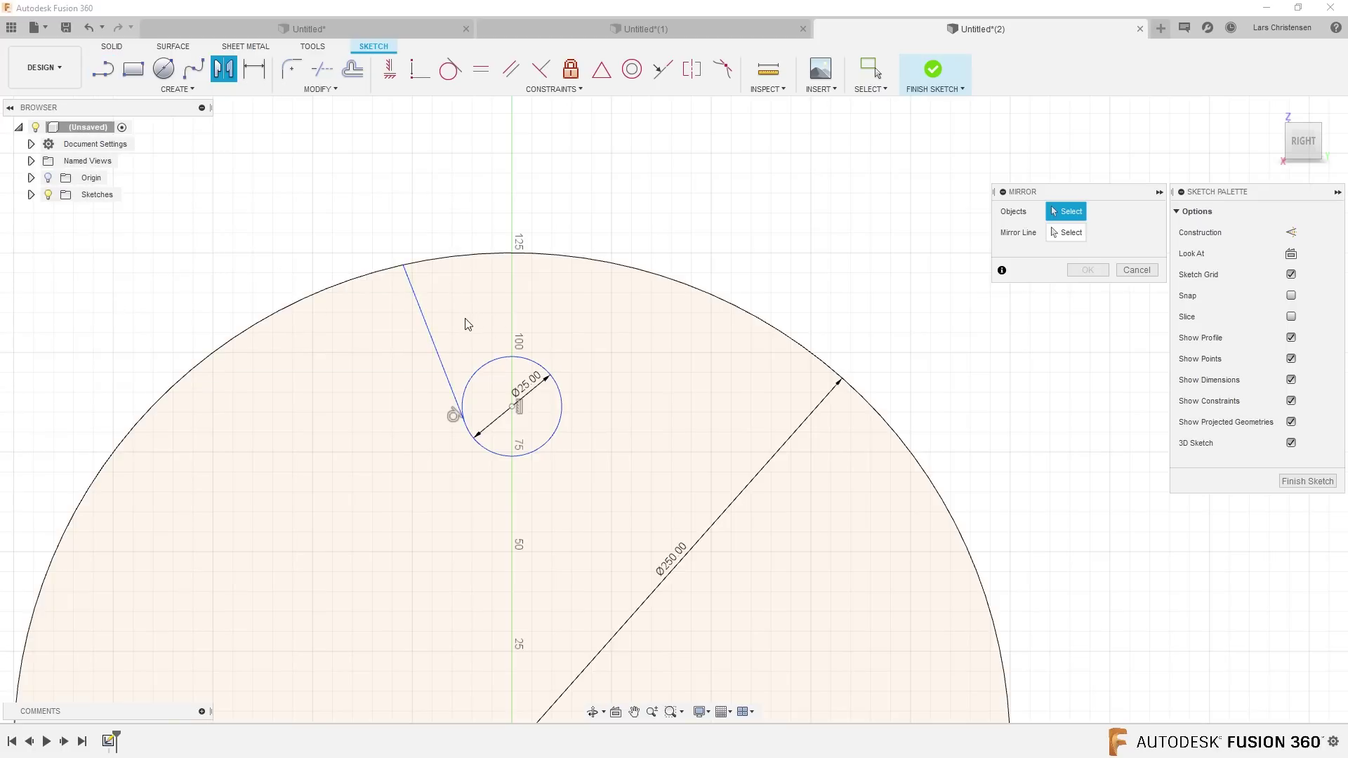
Step: Draw a vertical centre line from the small circle's centre to the large circle's top
{"action": "left_click", "coordinate": [1136, 271]}
{"action": "key", "text": "l"}
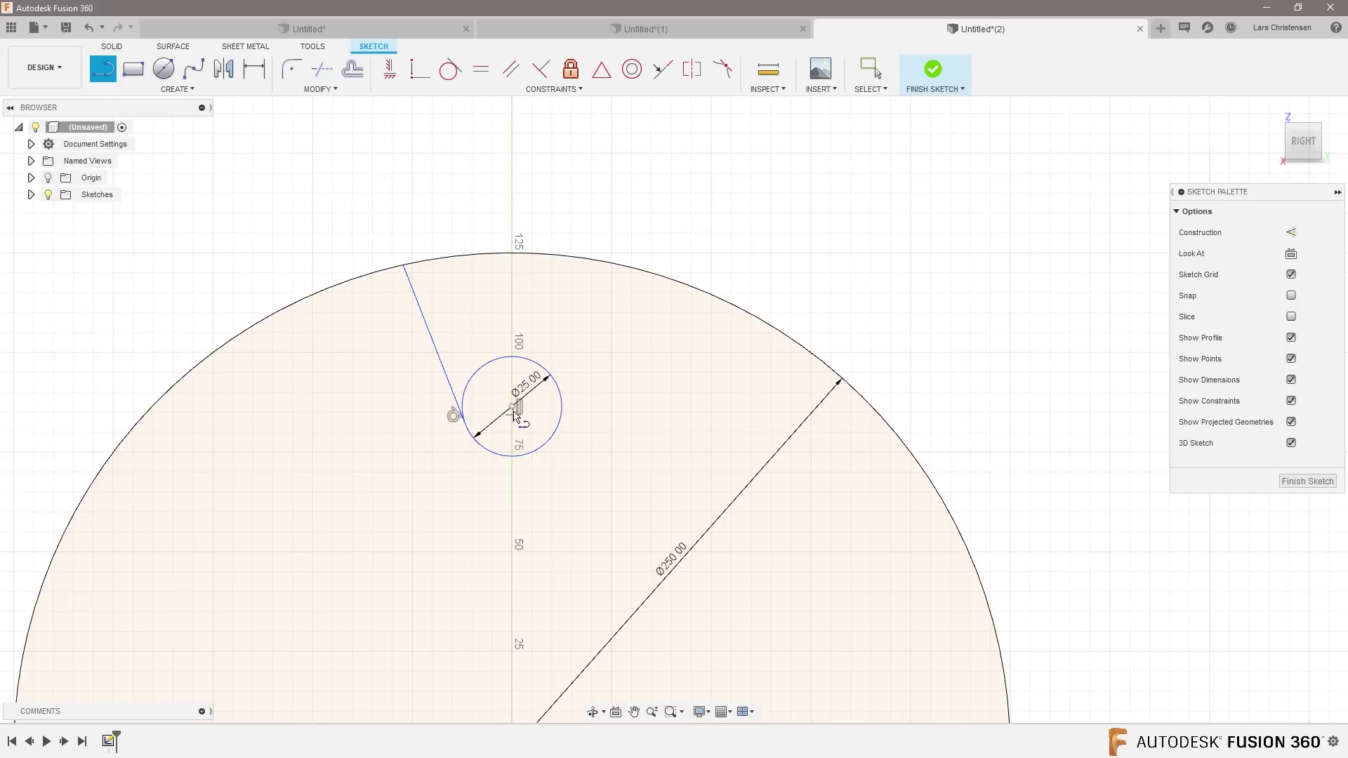
{"action": "left_click", "coordinate": [512, 407]}
{"action": "left_click", "coordinate": [512, 253]}
{"action": "key", "text": "Escape"}
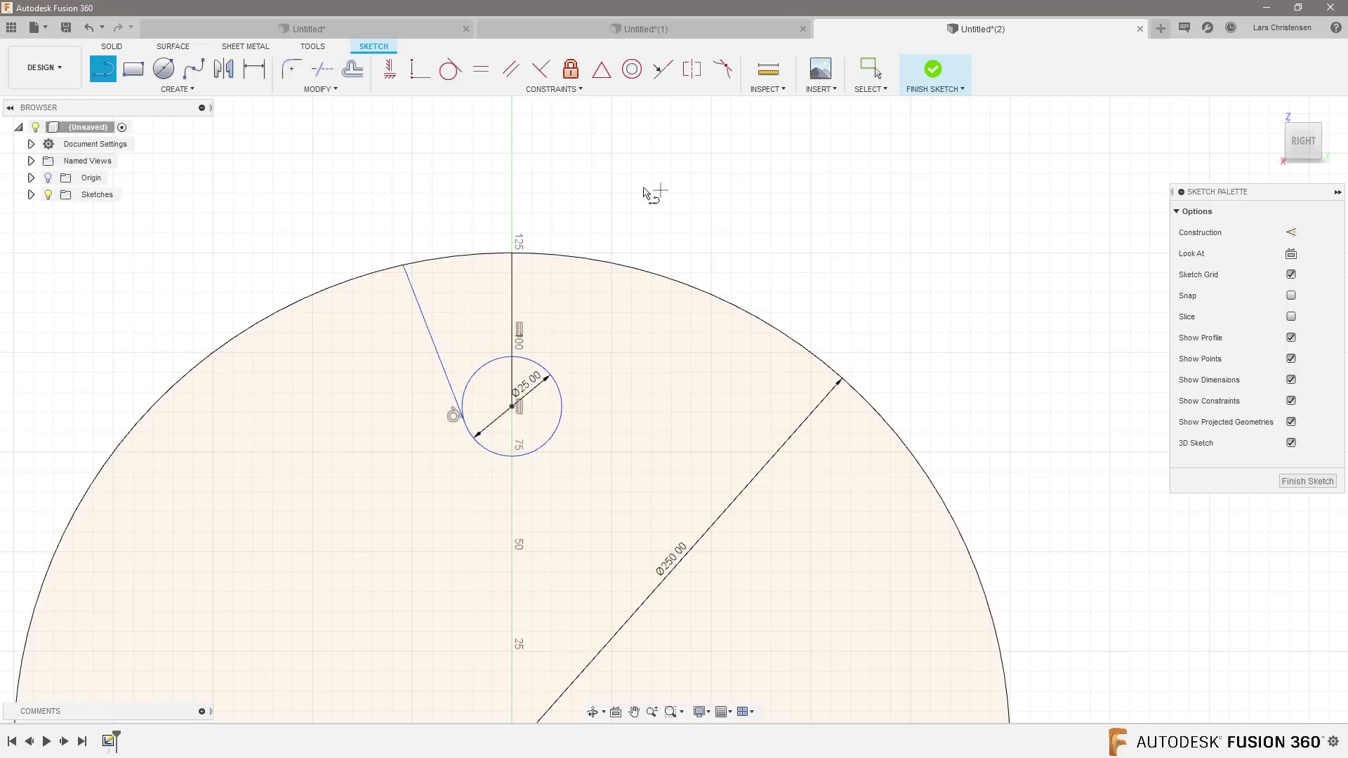
{"action": "left_click", "coordinate": [177, 89]}
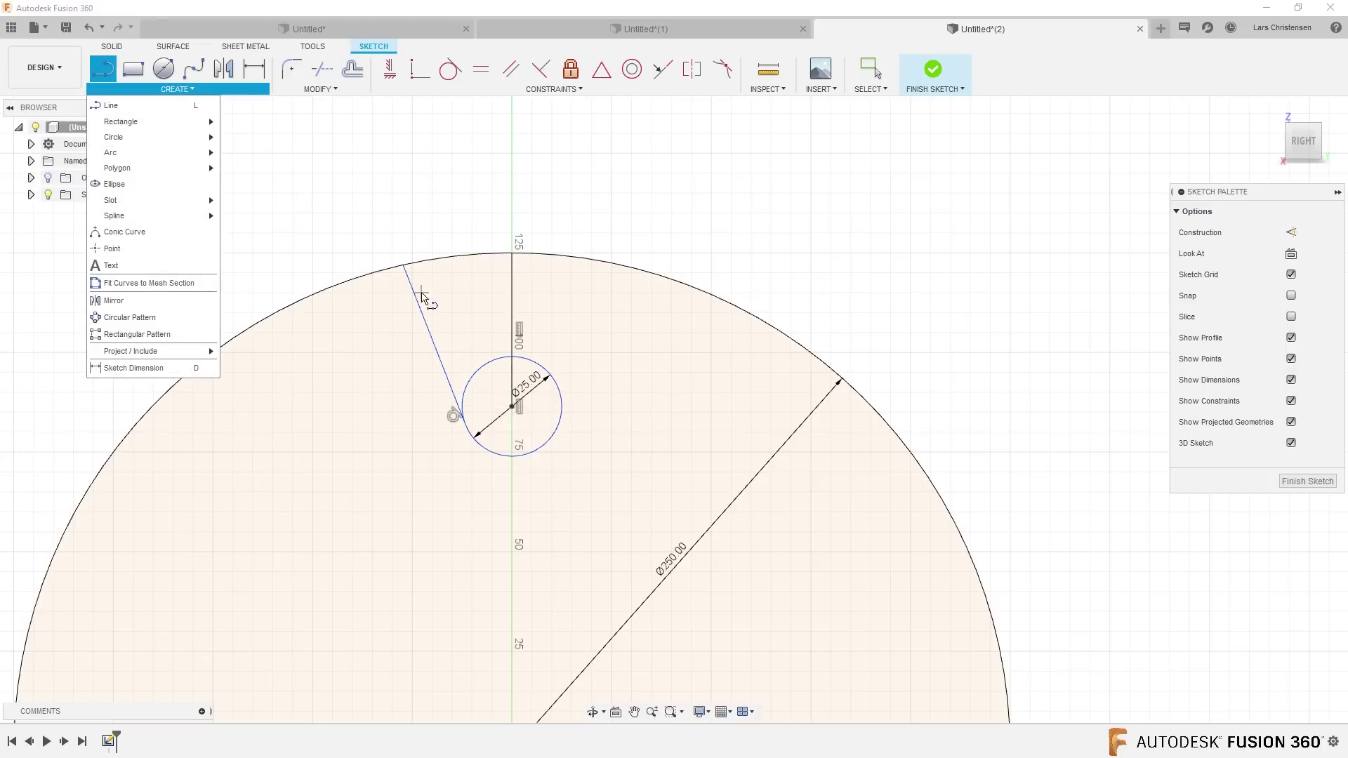
{"action": "key", "text": "Escape"}
Step: Dimension the angle between the slanted and vertical lines as 20°
{"action": "key", "text": "d"}
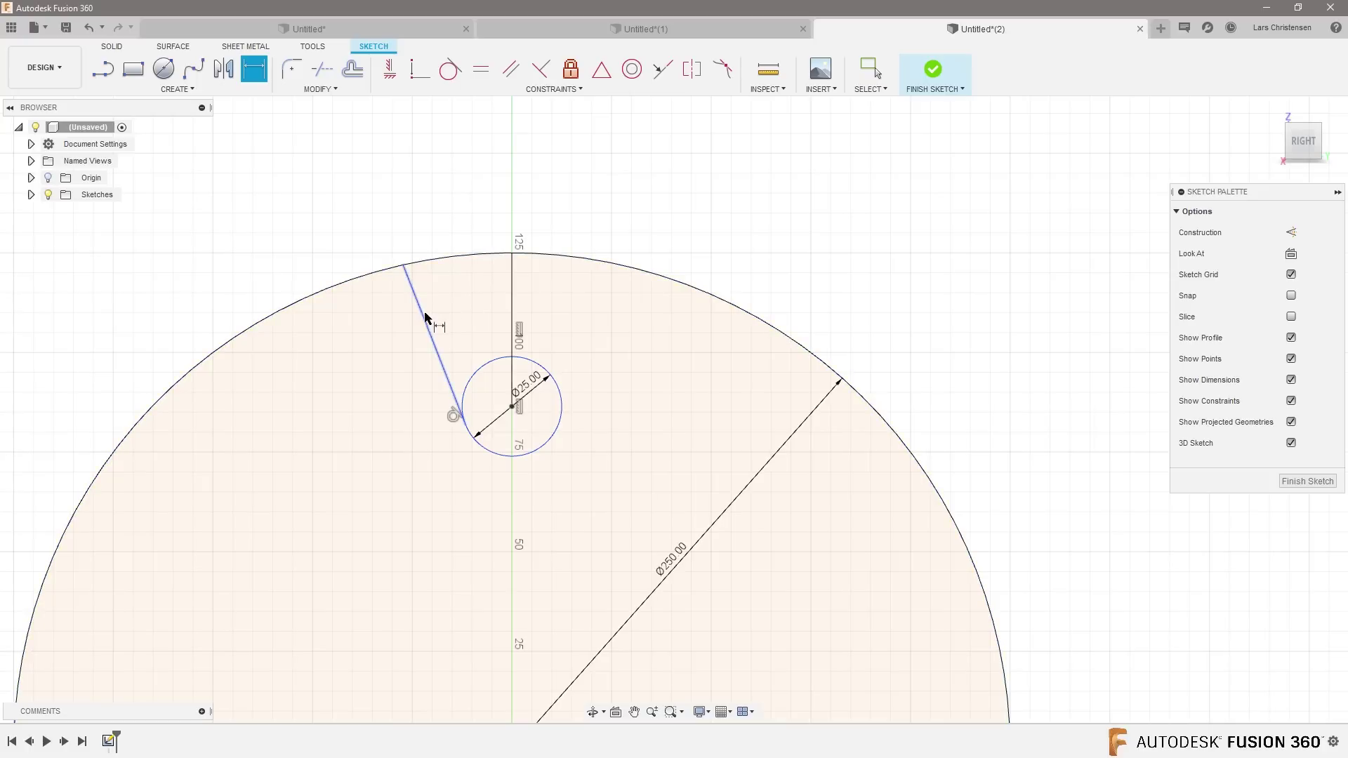
{"action": "left_click", "coordinate": [424, 311]}
{"action": "left_click", "coordinate": [514, 298]}
{"action": "left_click", "coordinate": [453, 184]}
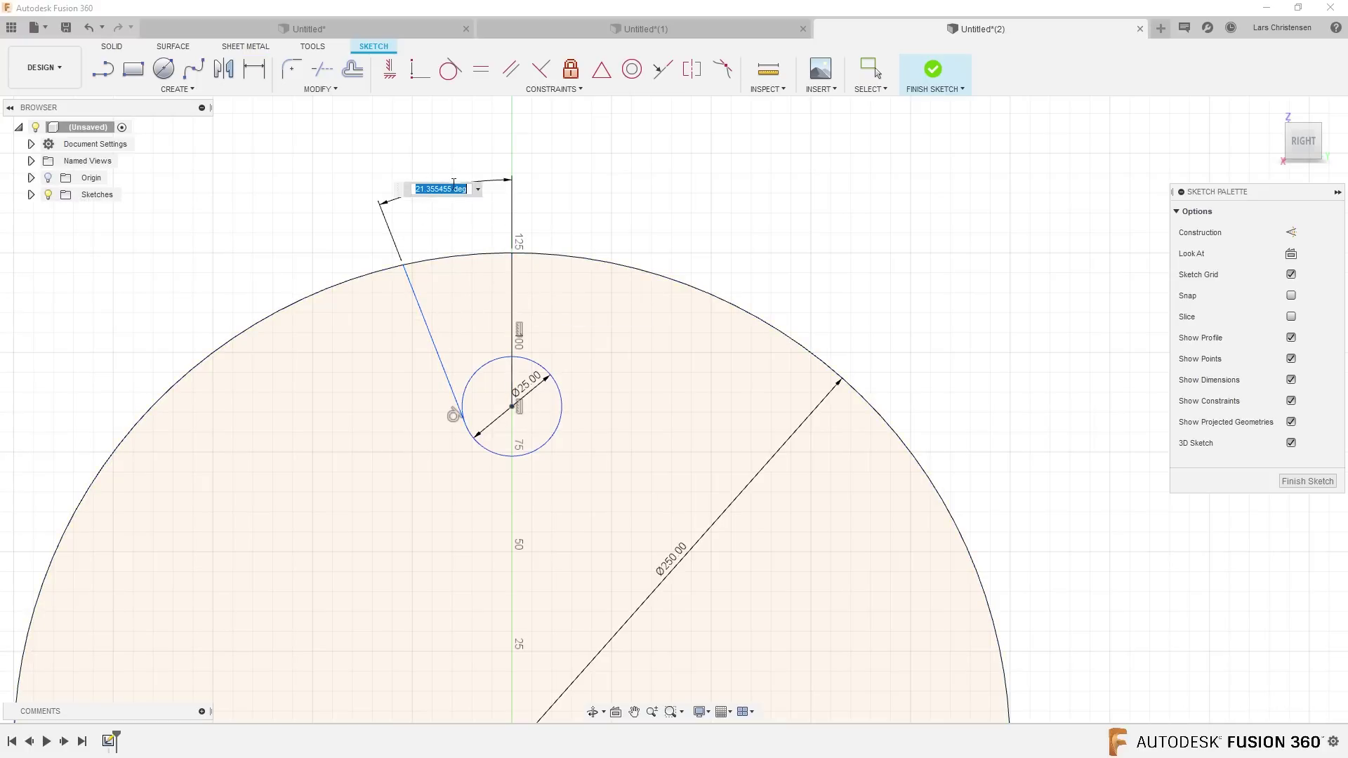
{"action": "type", "text": "20"}
{"action": "key", "text": "Return"}
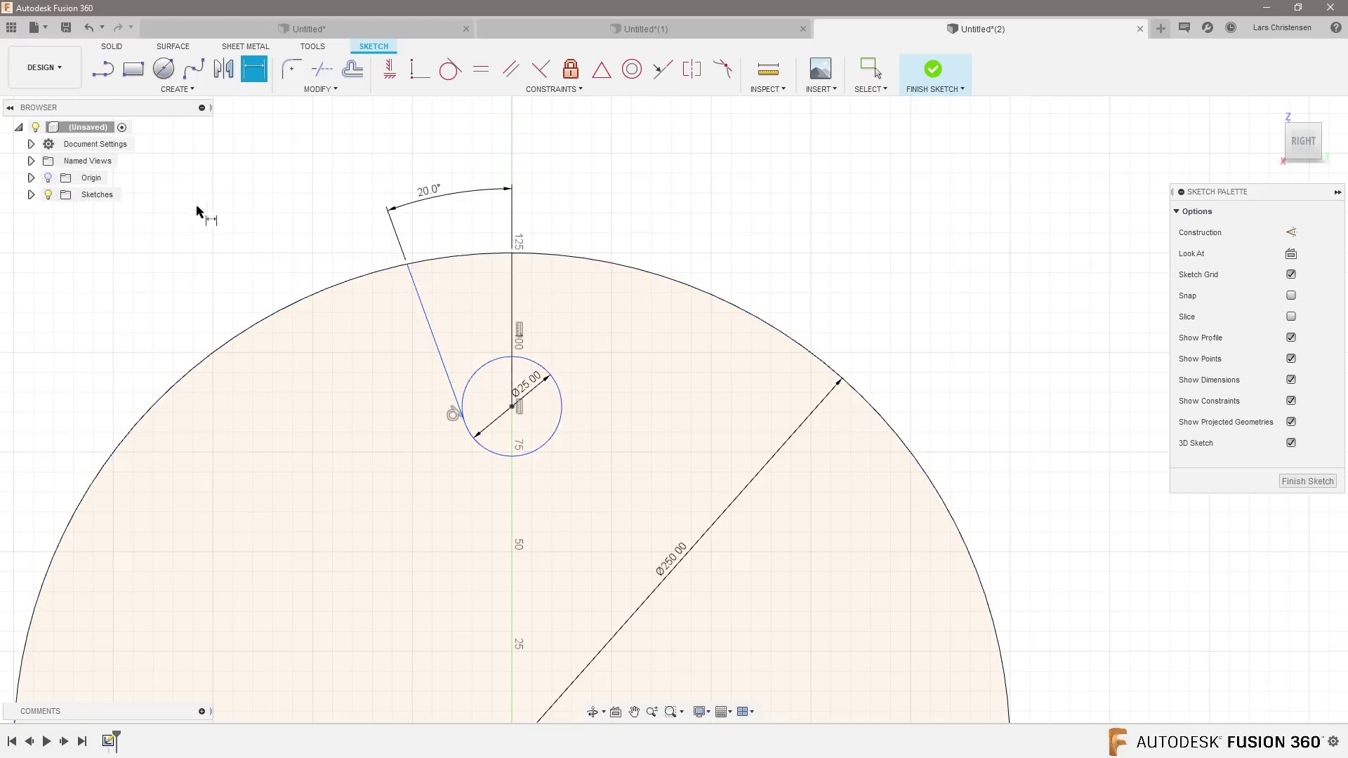
Step: Mirror the slanted line across the vertical centre line to complete the V-notch
{"action": "left_click", "coordinate": [175, 89]}
{"action": "left_click", "coordinate": [116, 312]}
{"action": "left_click", "coordinate": [430, 329]}
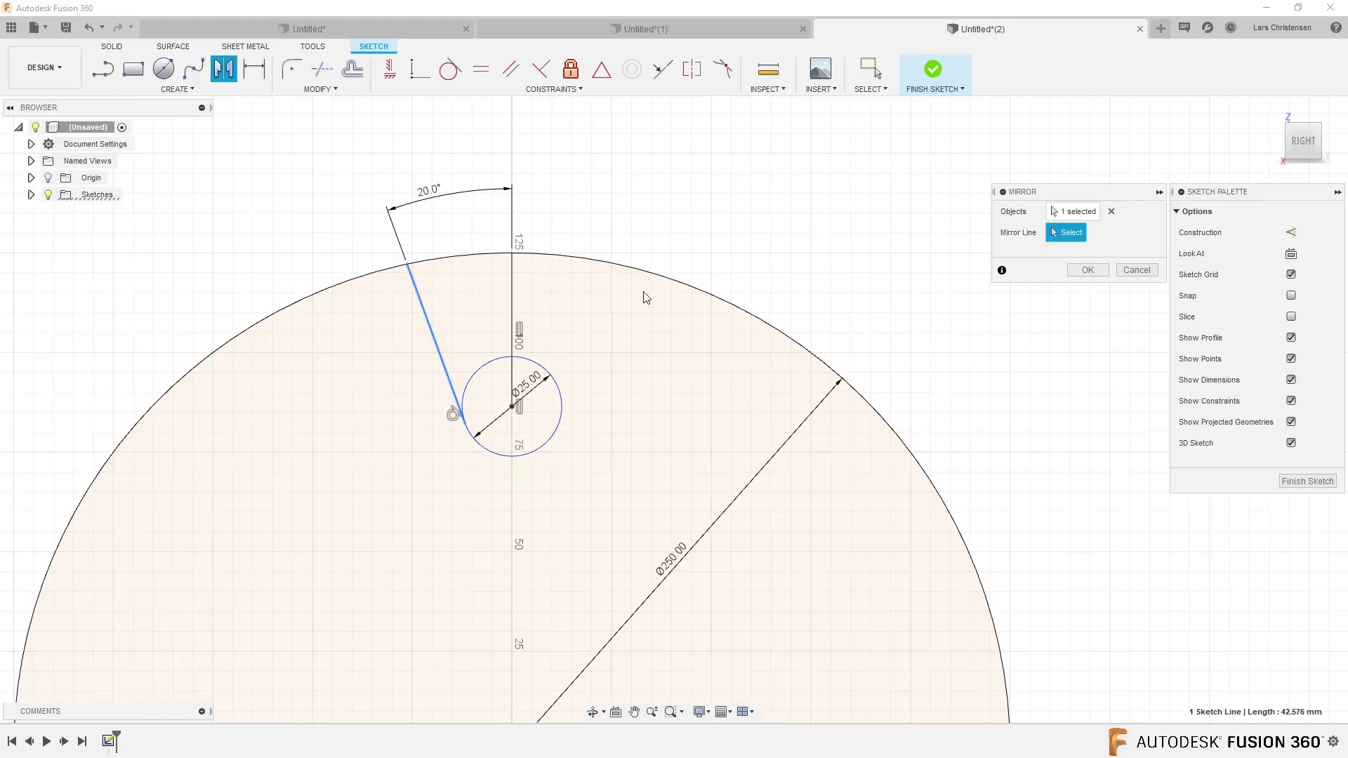
{"action": "left_click", "coordinate": [514, 304]}
{"action": "left_click", "coordinate": [1087, 270]}
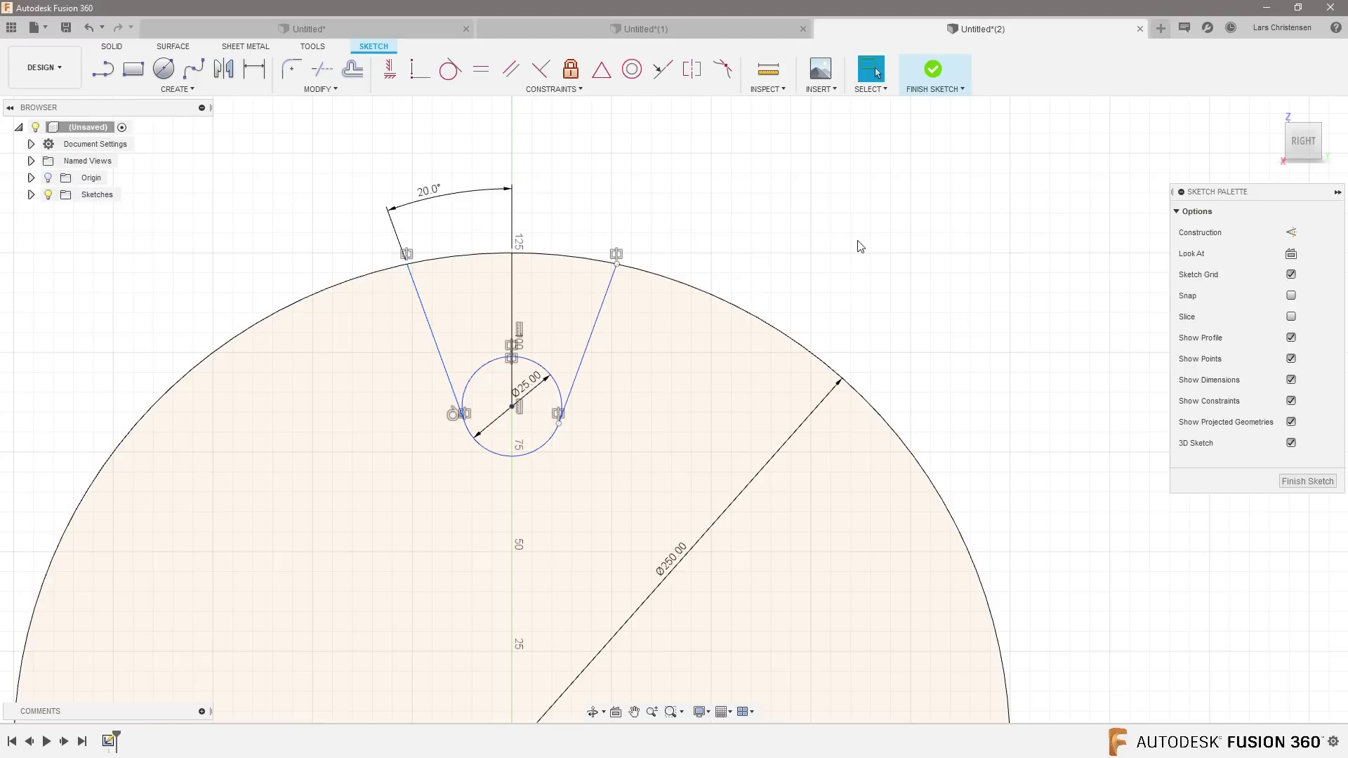
Step: Extrude the notched disc profile 60 mm into a solid and orbit to inspect the notch
{"action": "key", "text": "q"}
{"action": "left_click", "coordinate": [535, 676]}
{"action": "scroll", "coordinate": [555, 568], "scroll_direction": "down", "scroll_amount": 5}
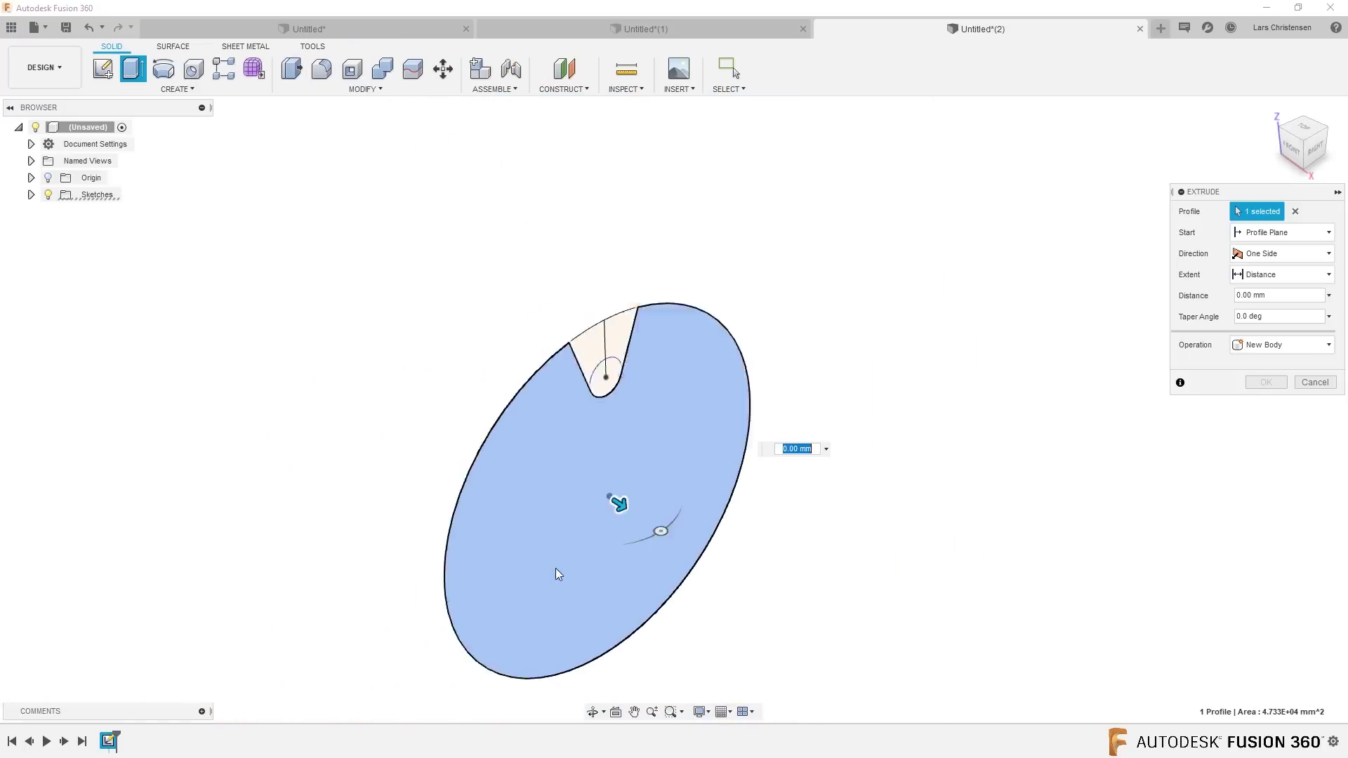
{"action": "left_click_drag", "start_coordinate": [603, 521], "coordinate": [692, 572]}
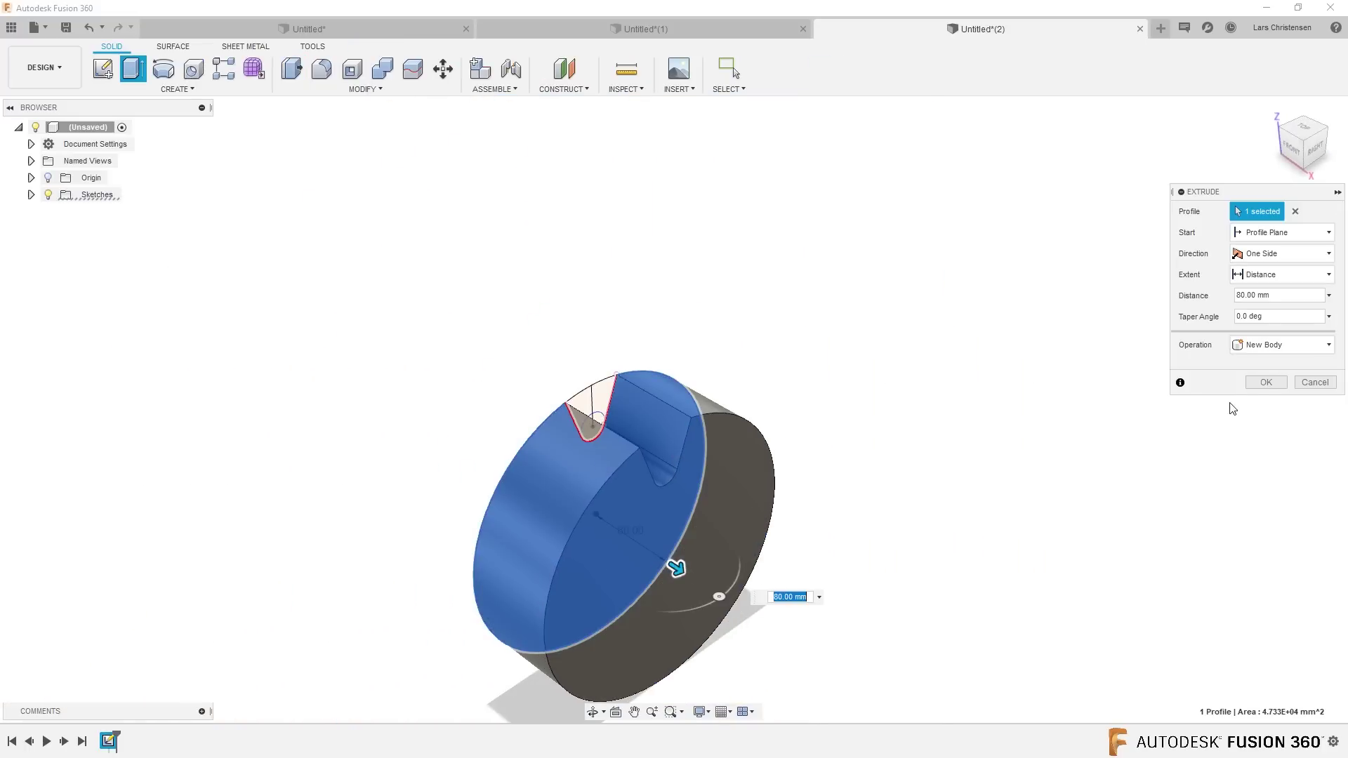
{"action": "left_click", "coordinate": [1265, 382]}
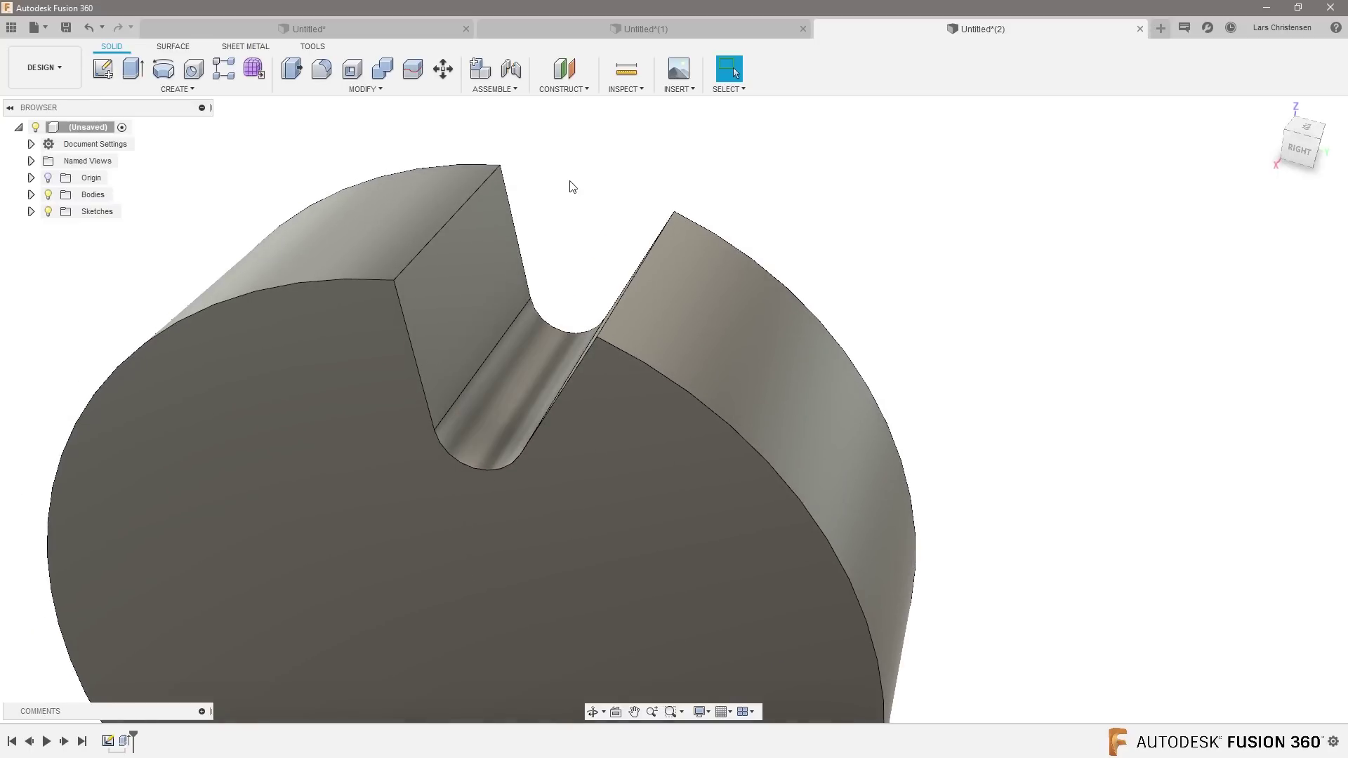
{"action": "left_click", "coordinate": [468, 263]}
{"action": "middle_click_drag", "start_coordinate": [468, 261], "coordinate": [337, 183], "text": "shift"}
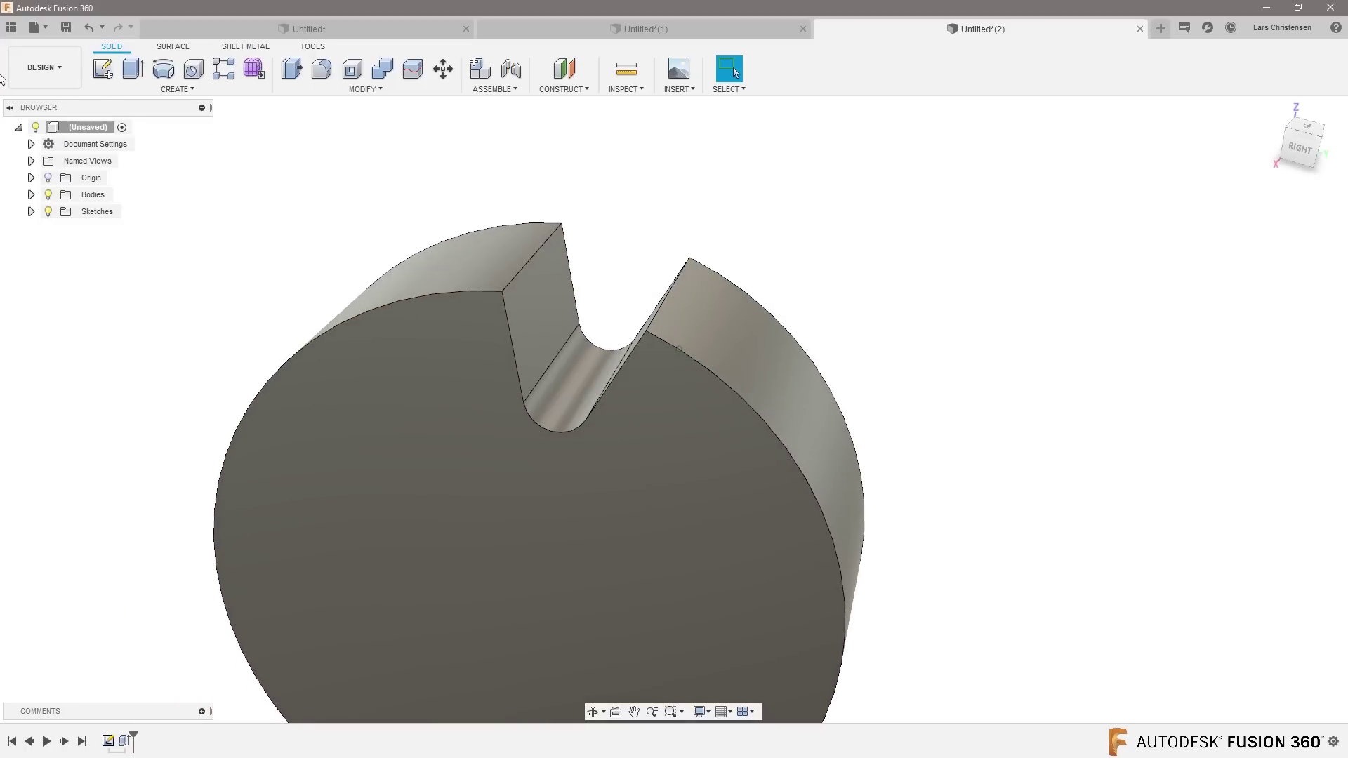
{"action": "left_click", "coordinate": [45, 67]}
Step: Create Setup1 in Manufacture with the operation type set to Turning or mill/turn
{"action": "key", "text": "Escape"}
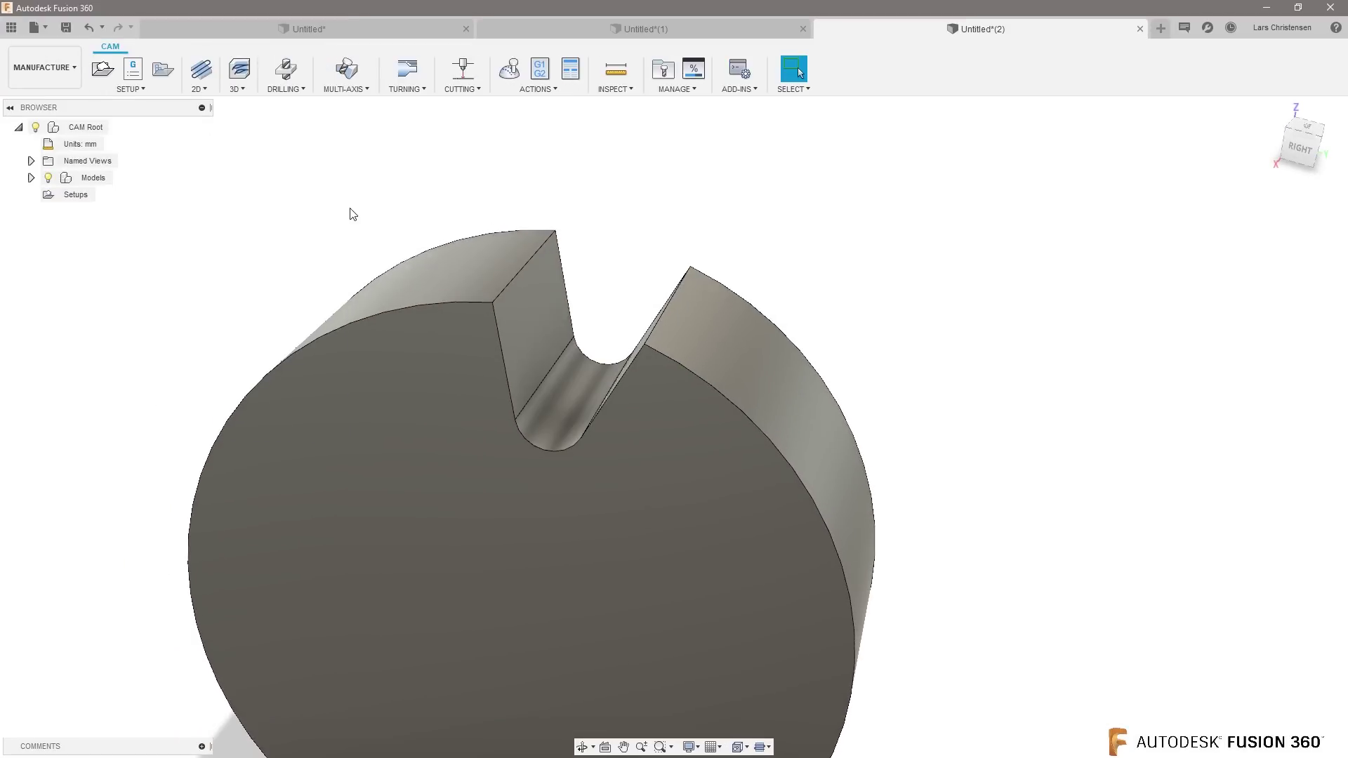
{"action": "left_click", "coordinate": [103, 69]}
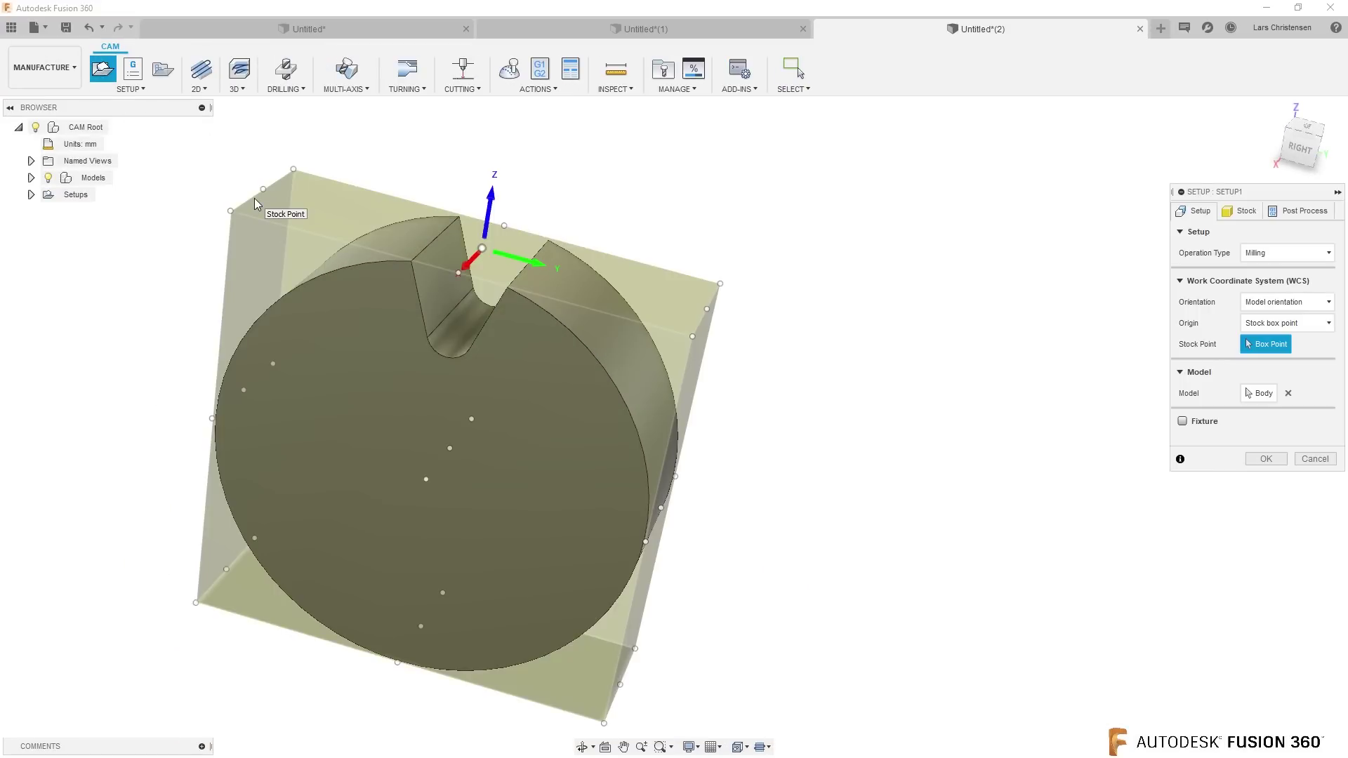
{"action": "scroll", "coordinate": [487, 415], "scroll_direction": "up", "scroll_amount": 5}
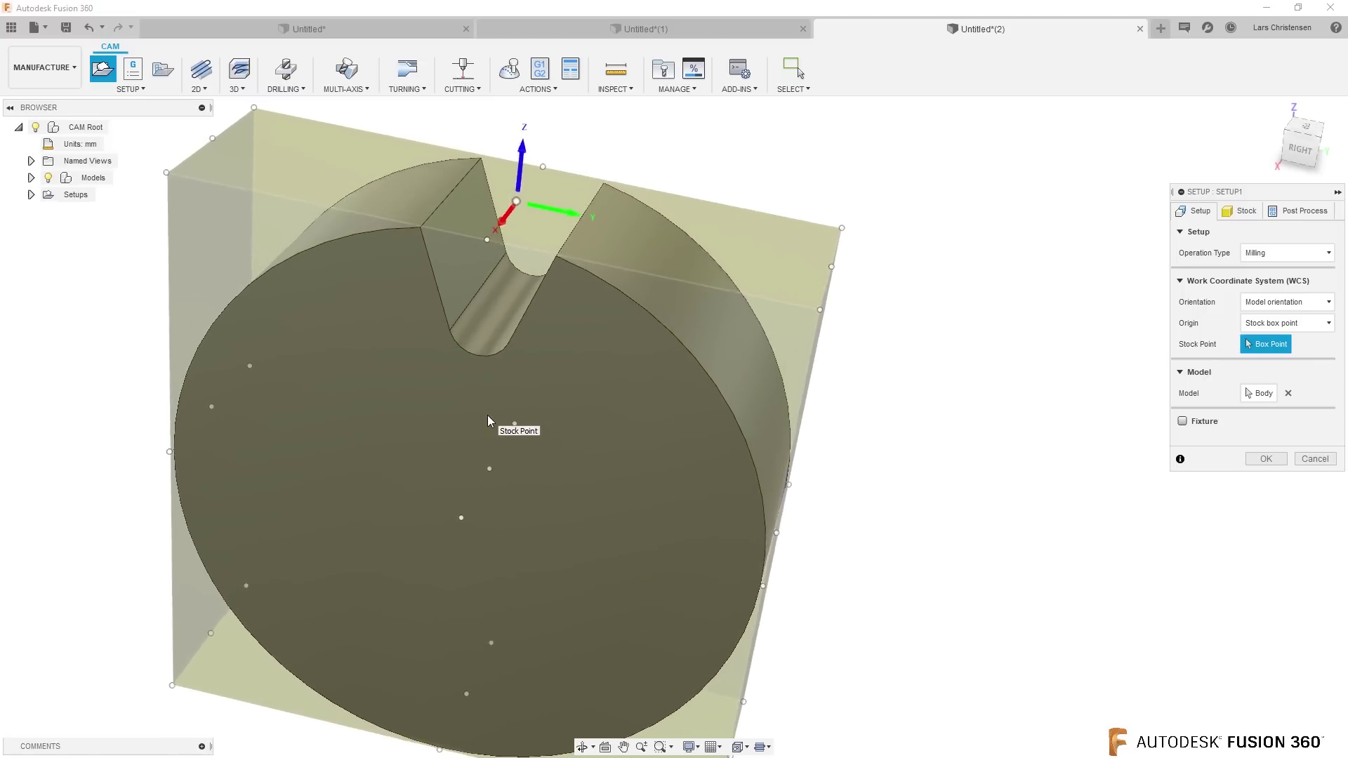
{"action": "scroll", "coordinate": [488, 420], "scroll_direction": "down", "scroll_amount": 1}
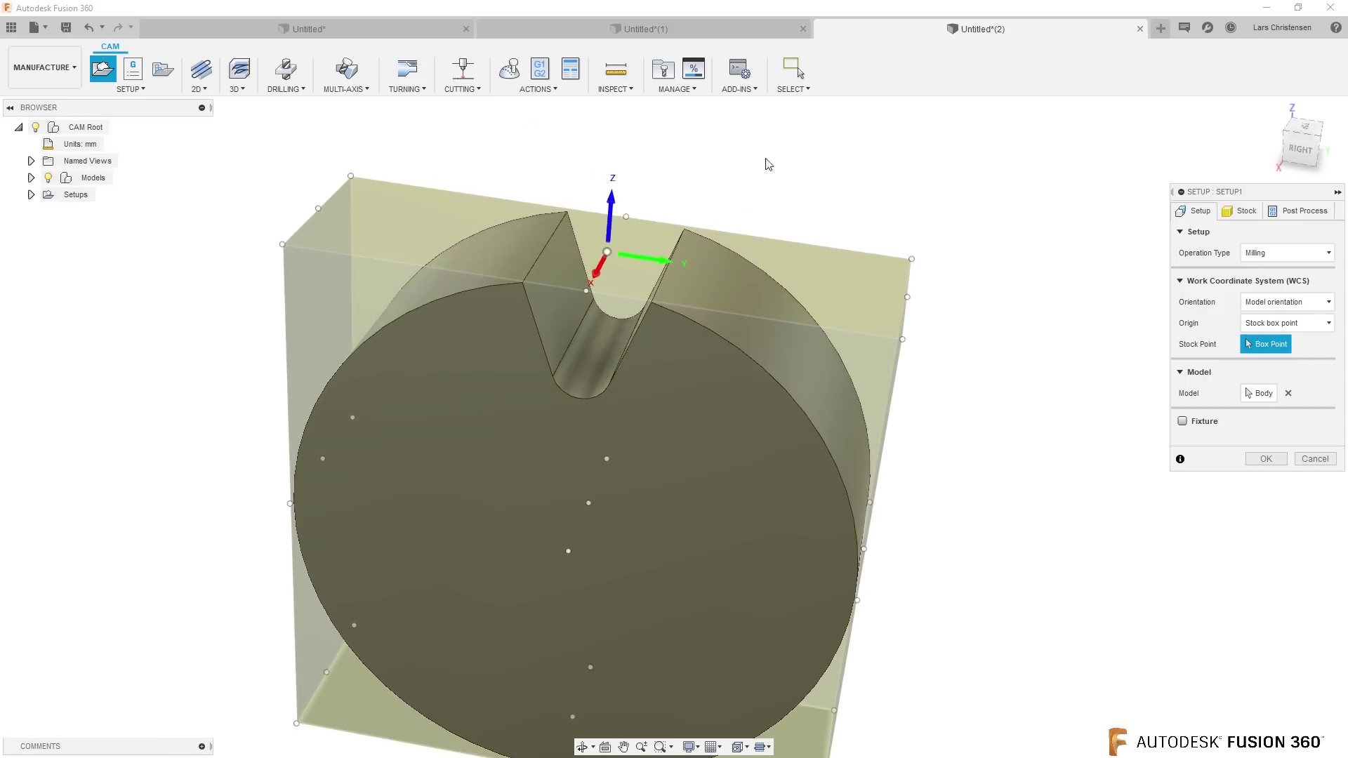
{"action": "left_click", "coordinate": [1299, 262]}
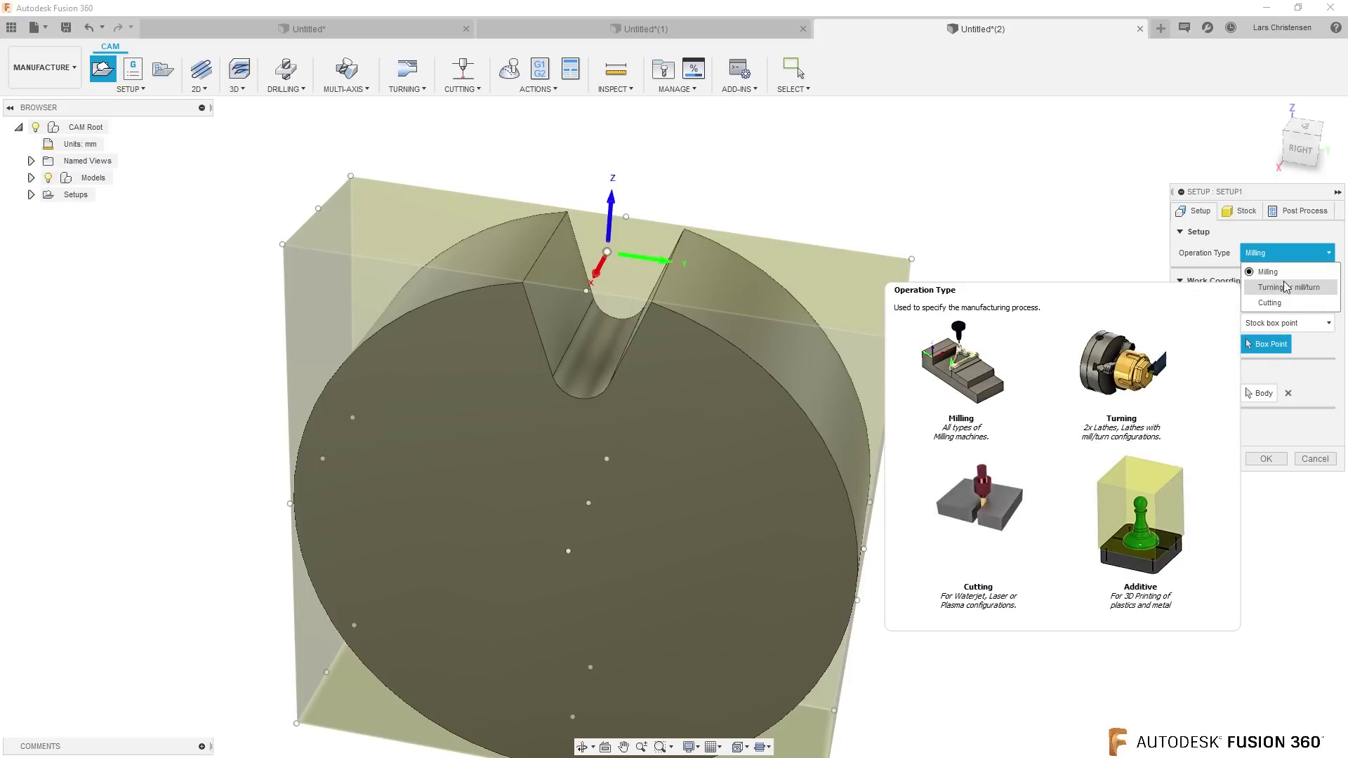
{"action": "left_click", "coordinate": [1302, 288]}
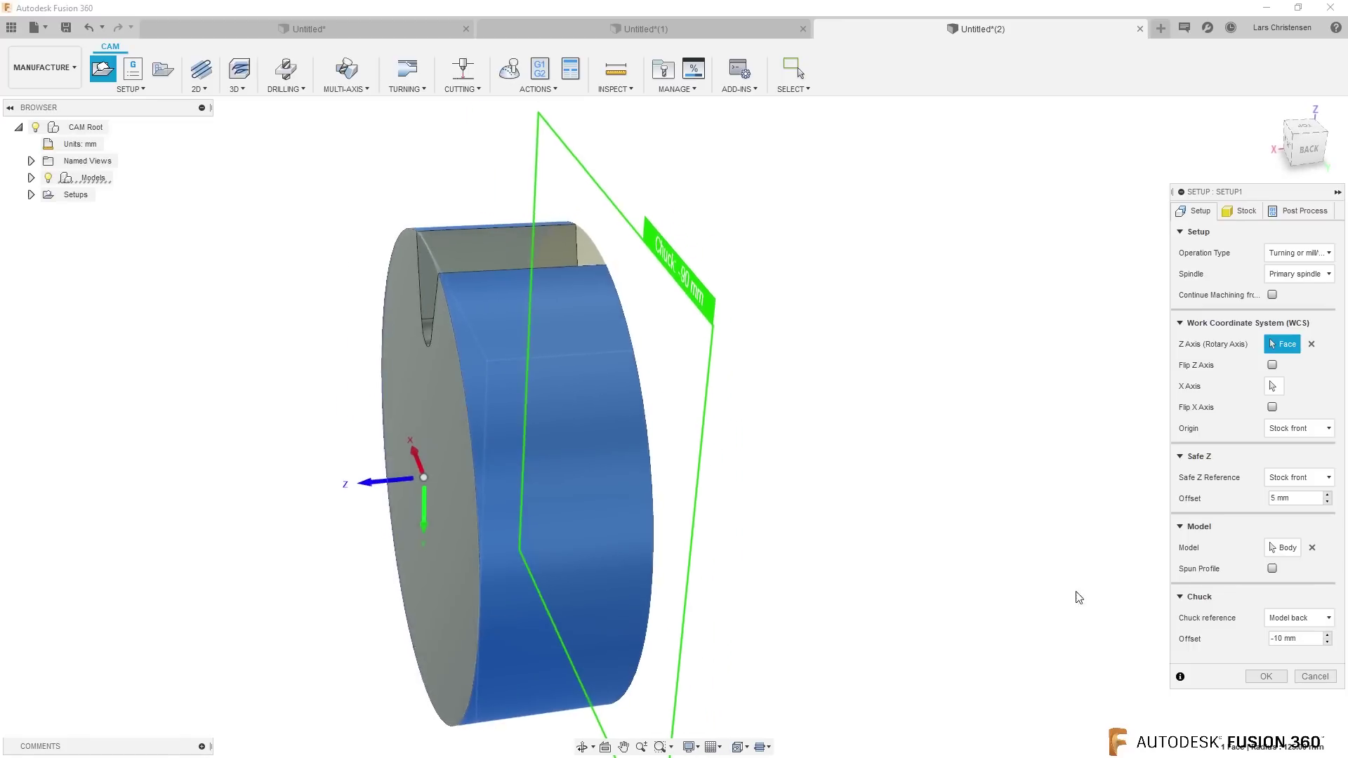
{"action": "left_click", "coordinate": [1266, 676]}
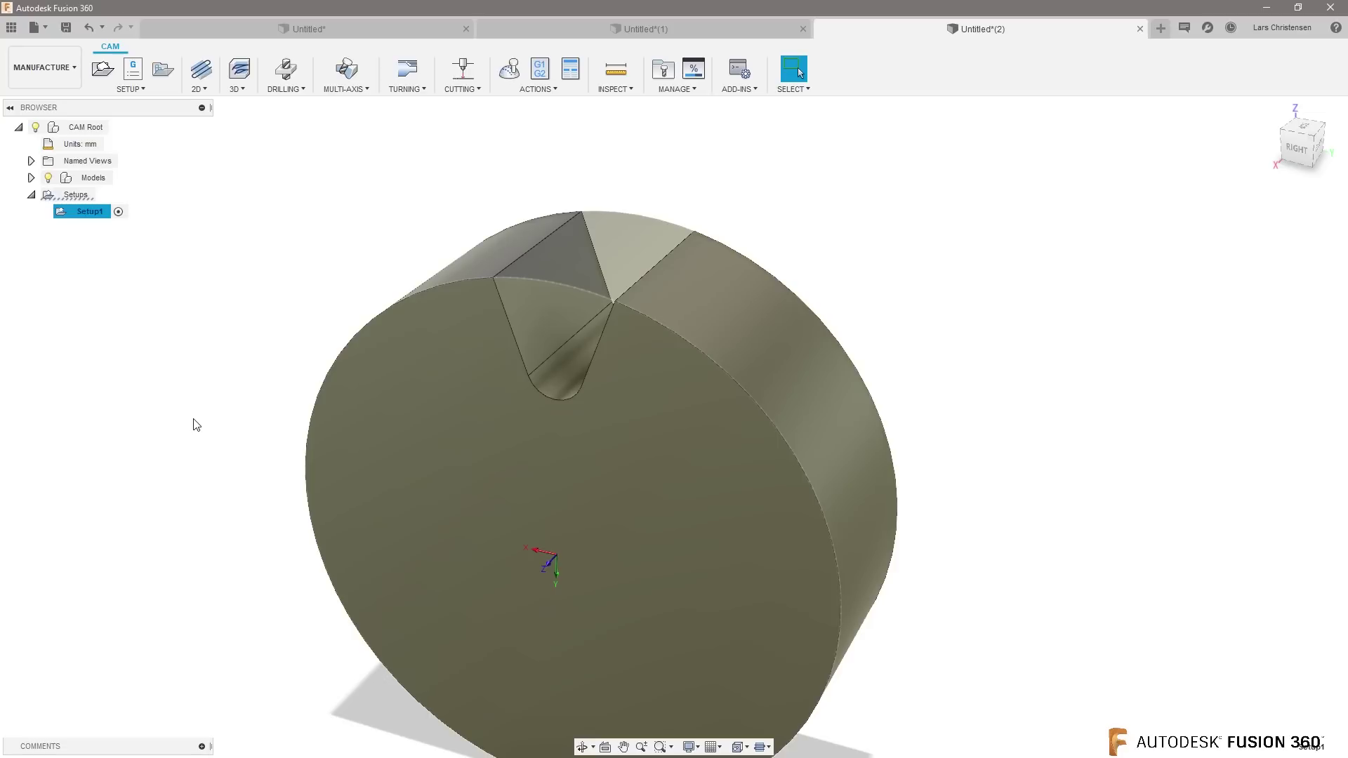
Step: Orbit to the top face and start a 3D Contour operation from the 3D strategies
{"action": "middle_click_drag", "start_coordinate": [781, 334], "coordinate": [618, 452], "text": "shift"}
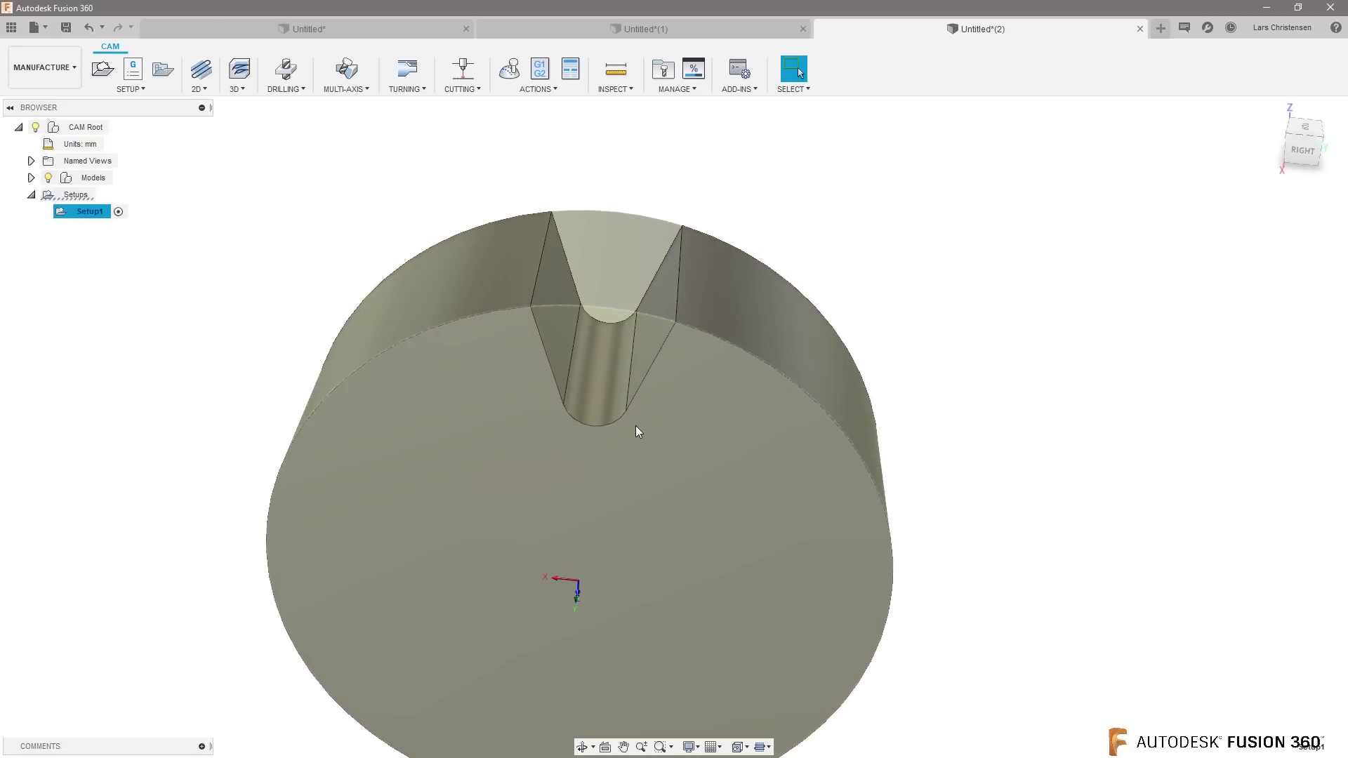
{"action": "left_click", "coordinate": [200, 90]}
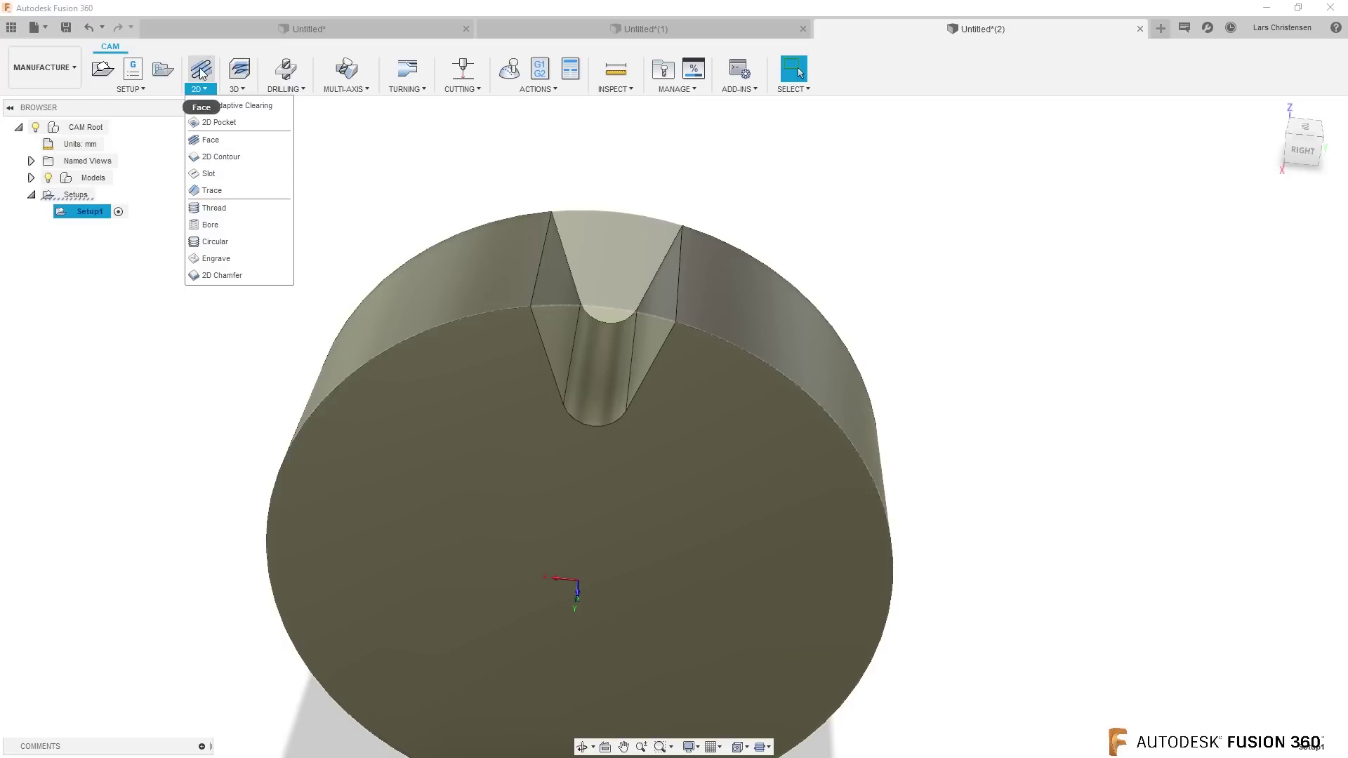
{"action": "left_click", "coordinate": [245, 89]}
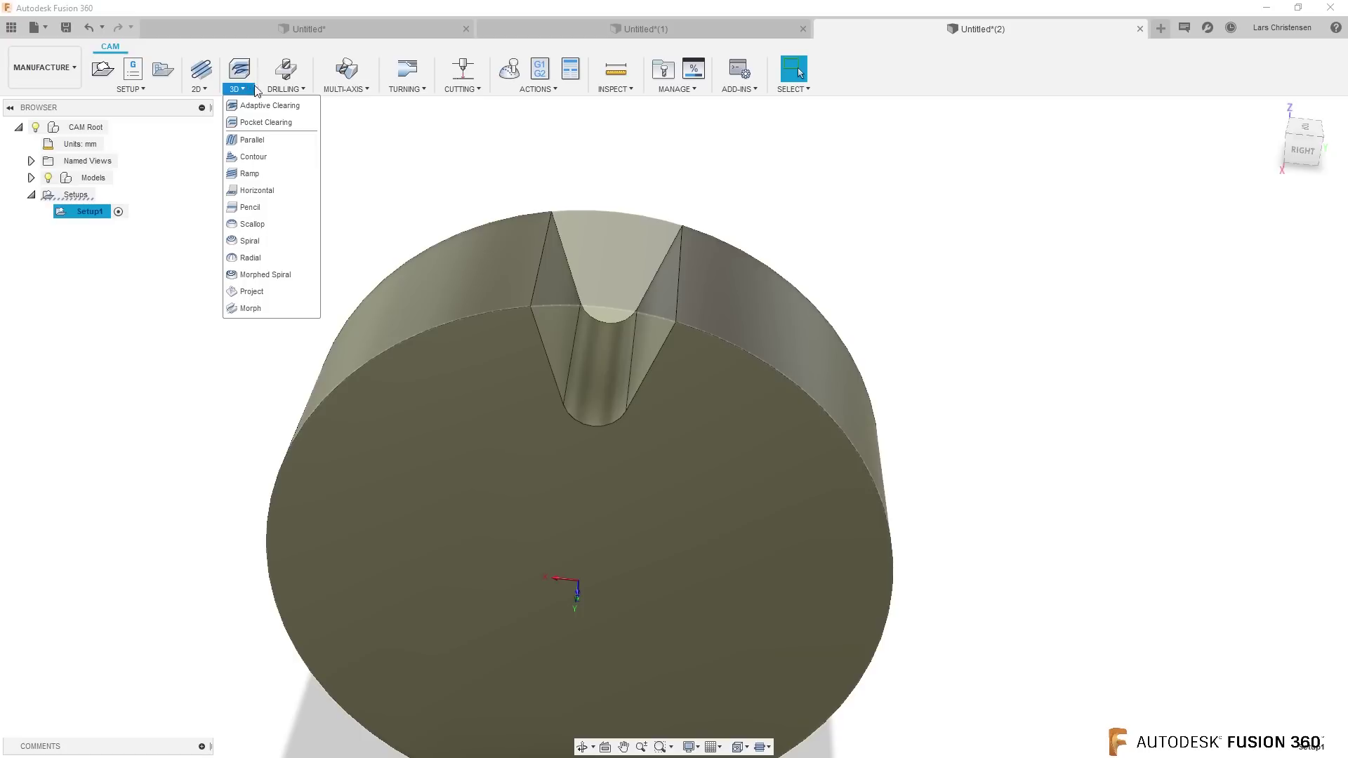
{"action": "left_click", "coordinate": [264, 162]}
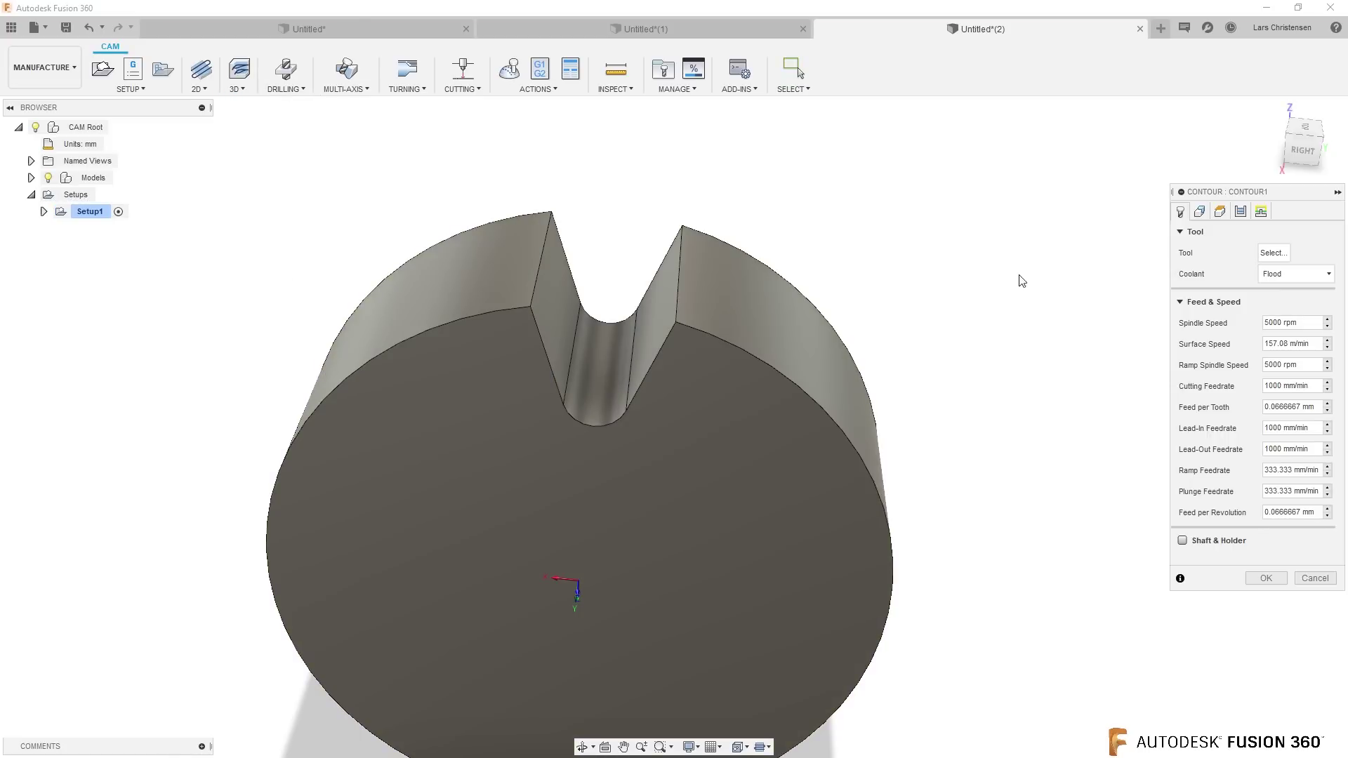
Step: Pick the 21 - Ø6 mm ball tool from the Tutorial - Metric library
{"action": "left_click", "coordinate": [1278, 252]}
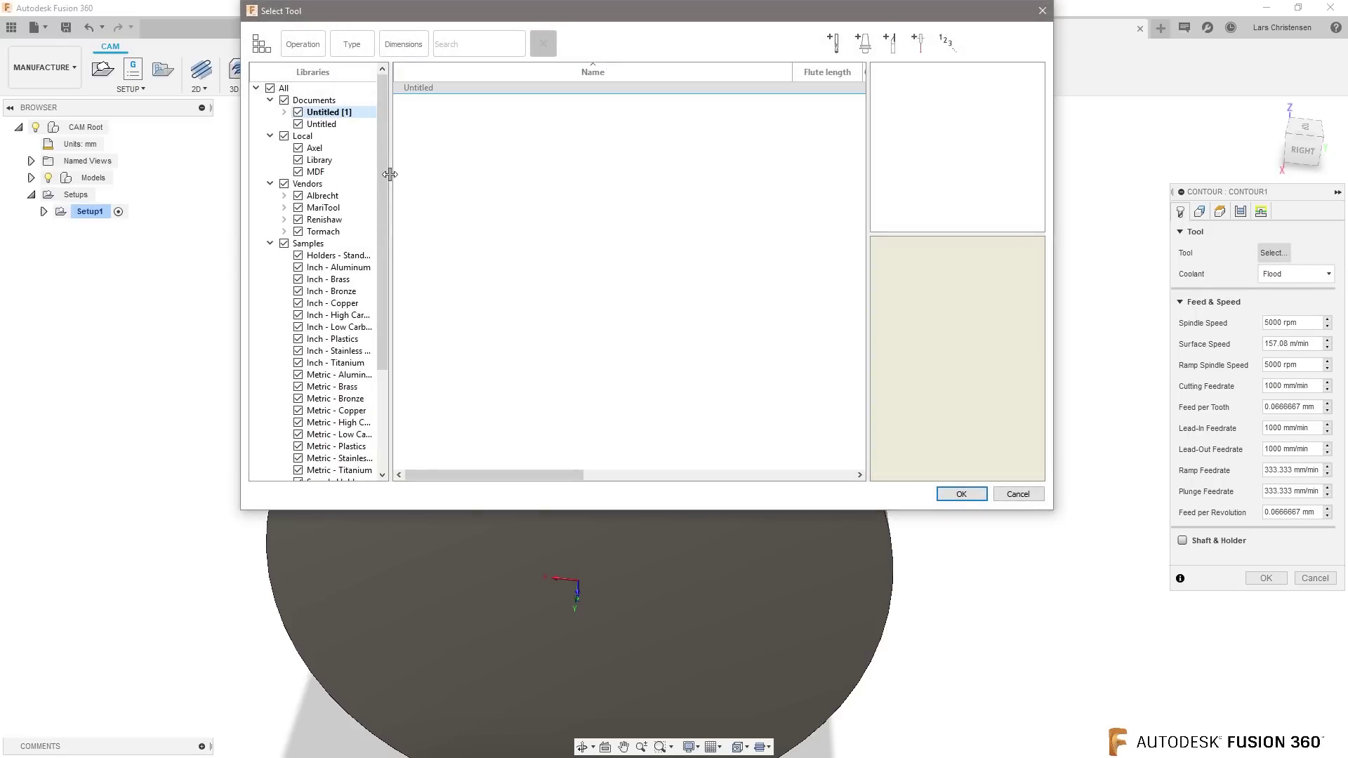
{"action": "left_click_drag", "start_coordinate": [383, 180], "coordinate": [356, 346]}
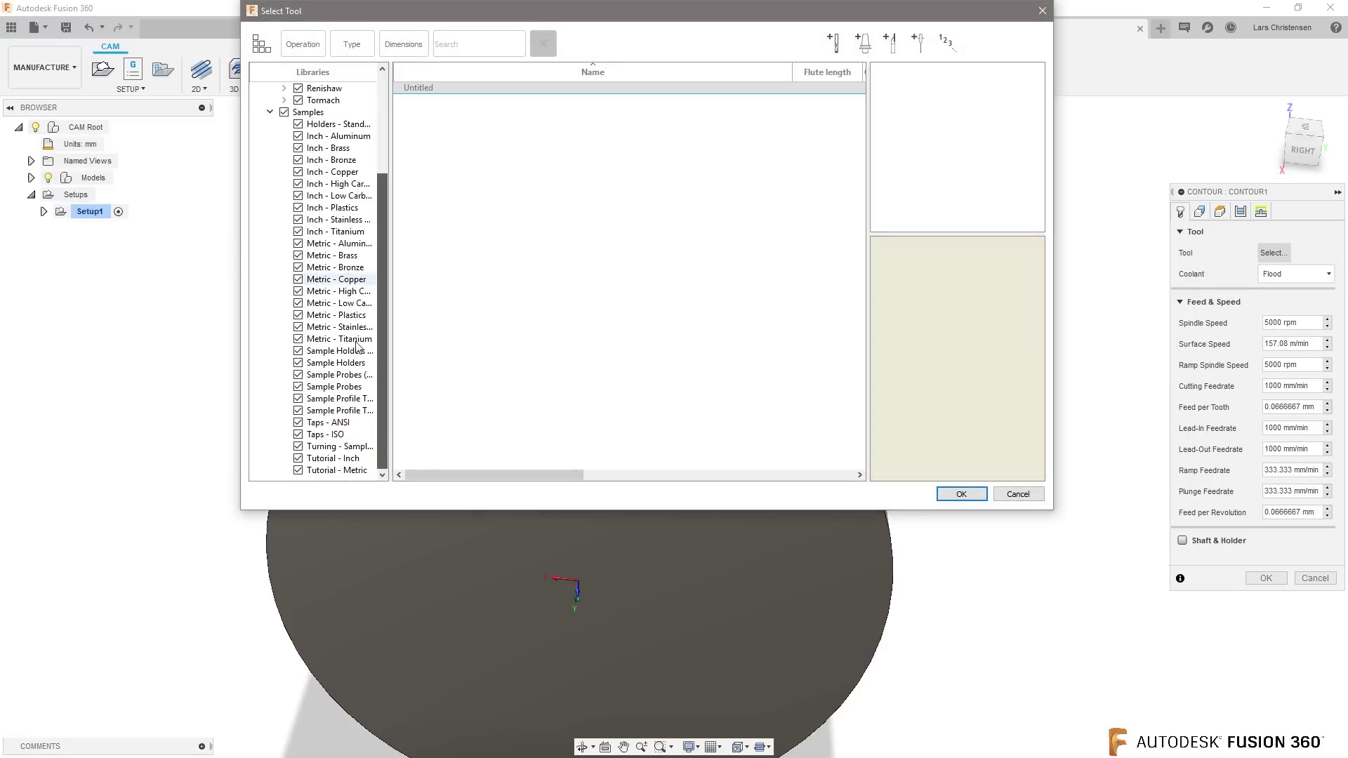
{"action": "left_click", "coordinate": [331, 472]}
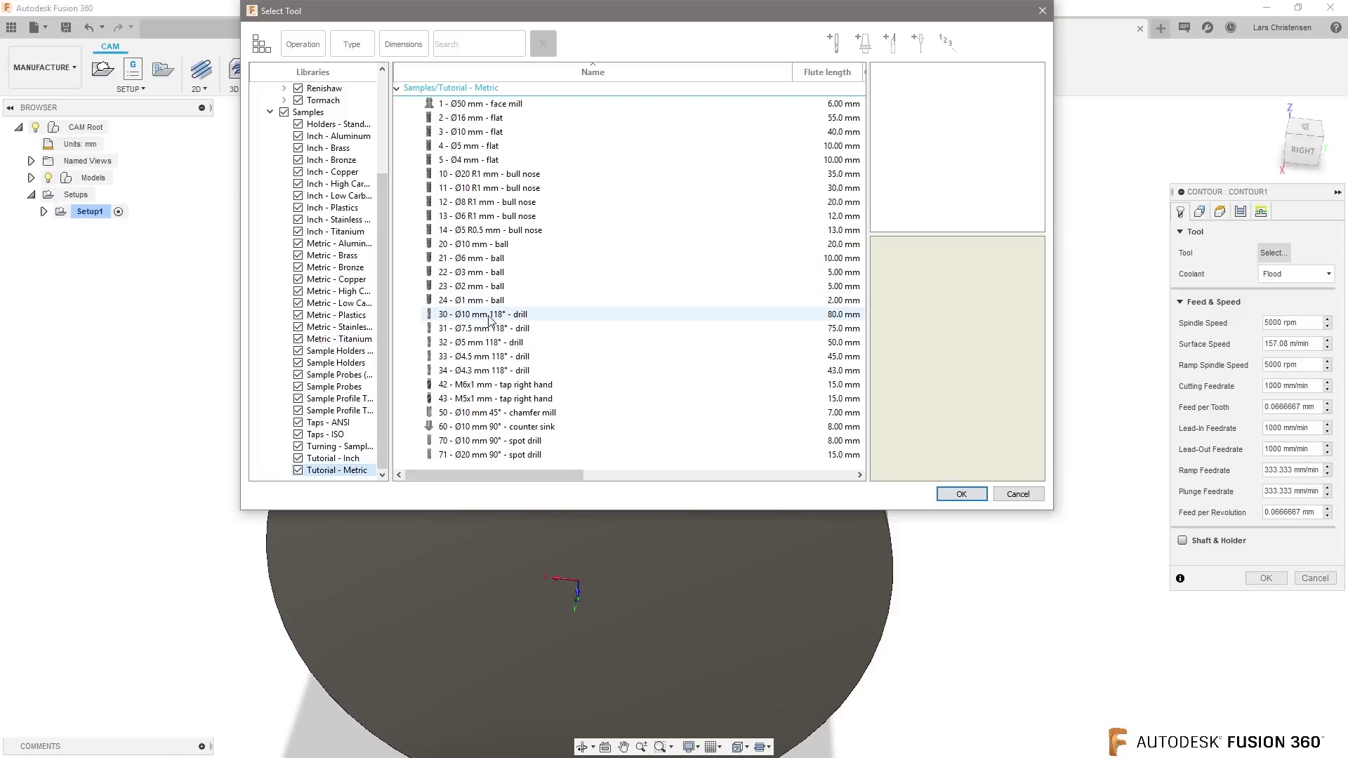
{"action": "left_click", "coordinate": [467, 259]}
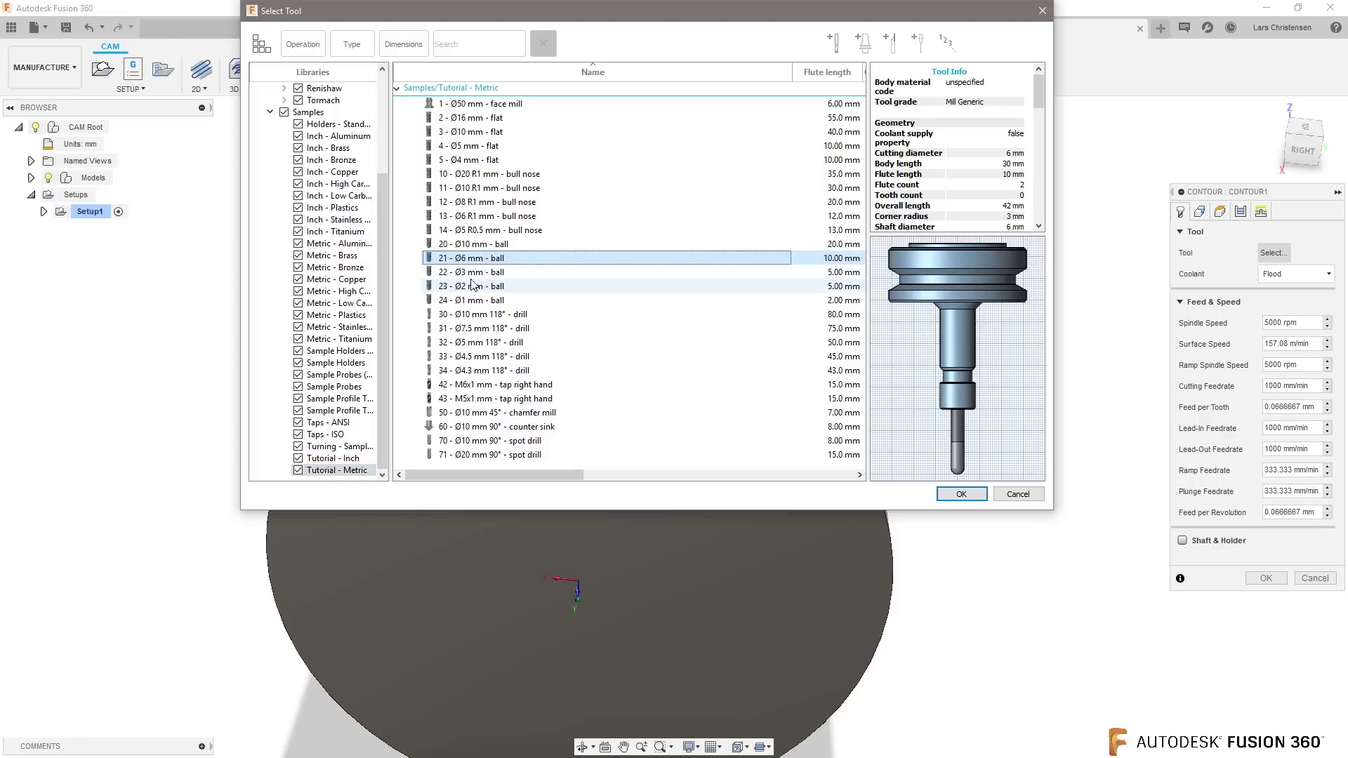
{"action": "left_click", "coordinate": [955, 492]}
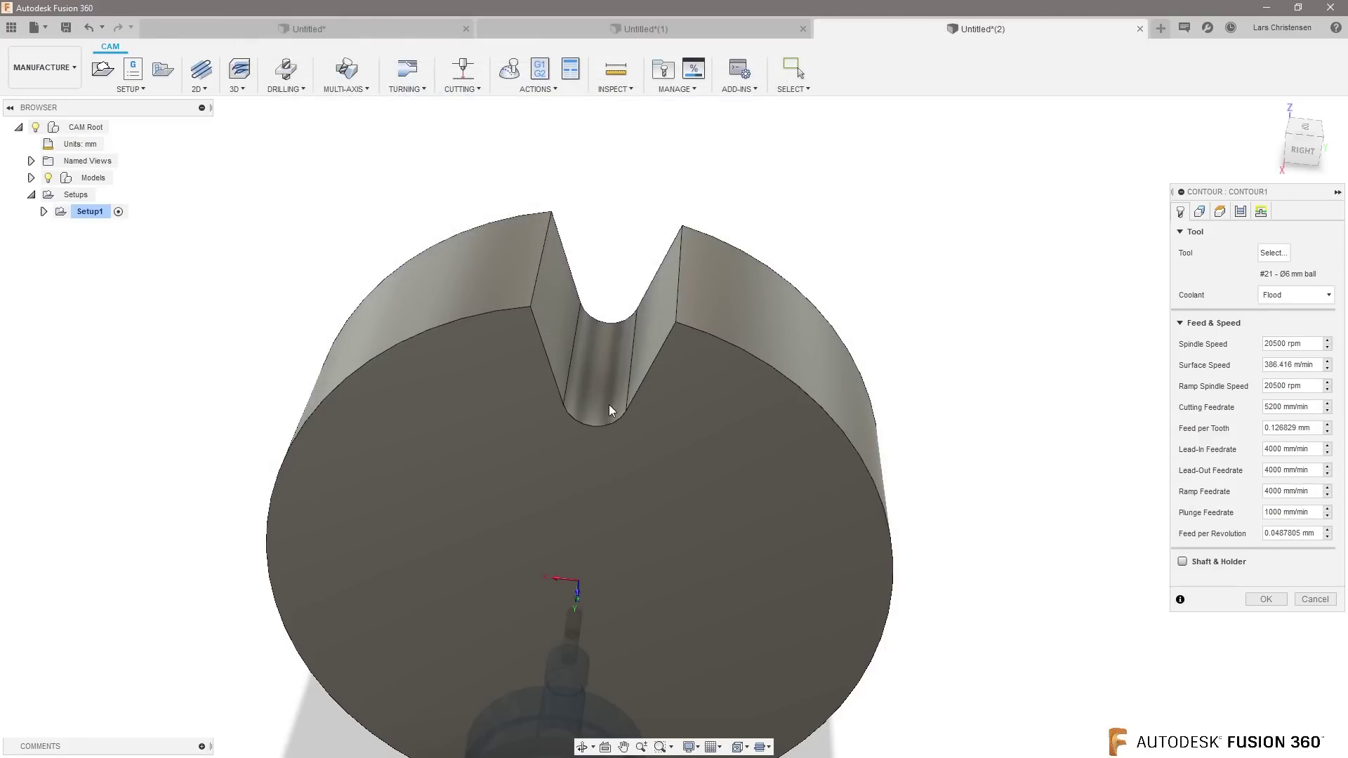
Step: Replace it with the 20 - Ø10 mm ball tool from the Tutorial - Metric library
{"action": "middle_click_drag", "start_coordinate": [608, 406], "coordinate": [399, 375], "text": "shift"}
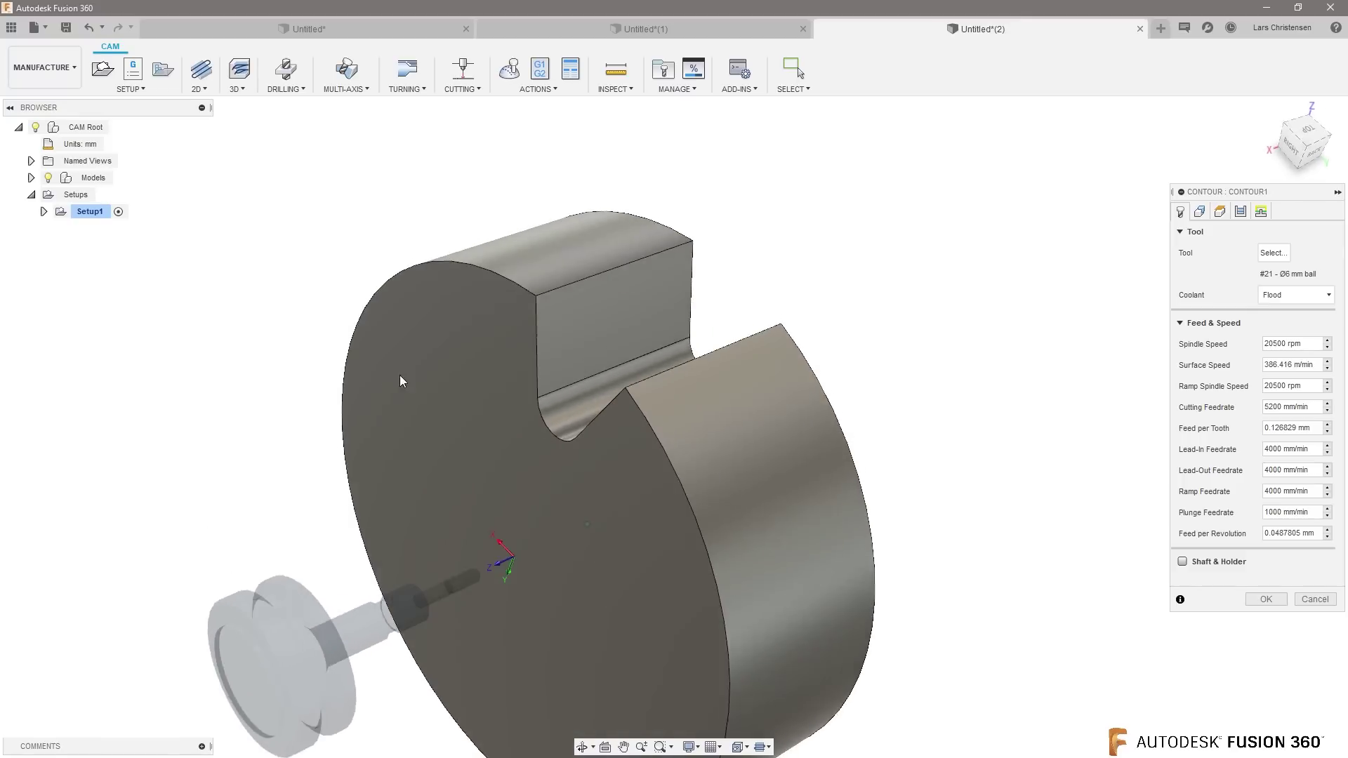
{"action": "left_click", "coordinate": [1273, 253]}
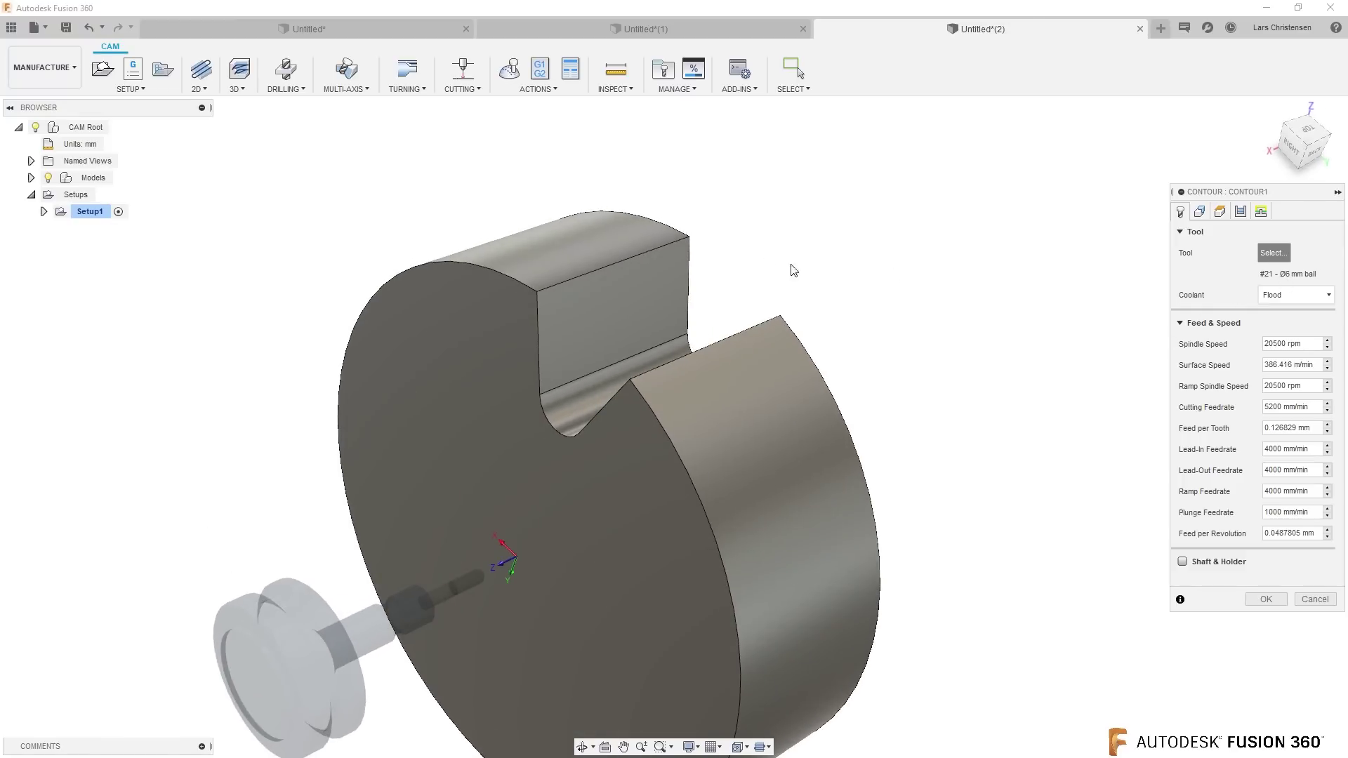
{"action": "left_click_drag", "start_coordinate": [385, 192], "coordinate": [379, 378]}
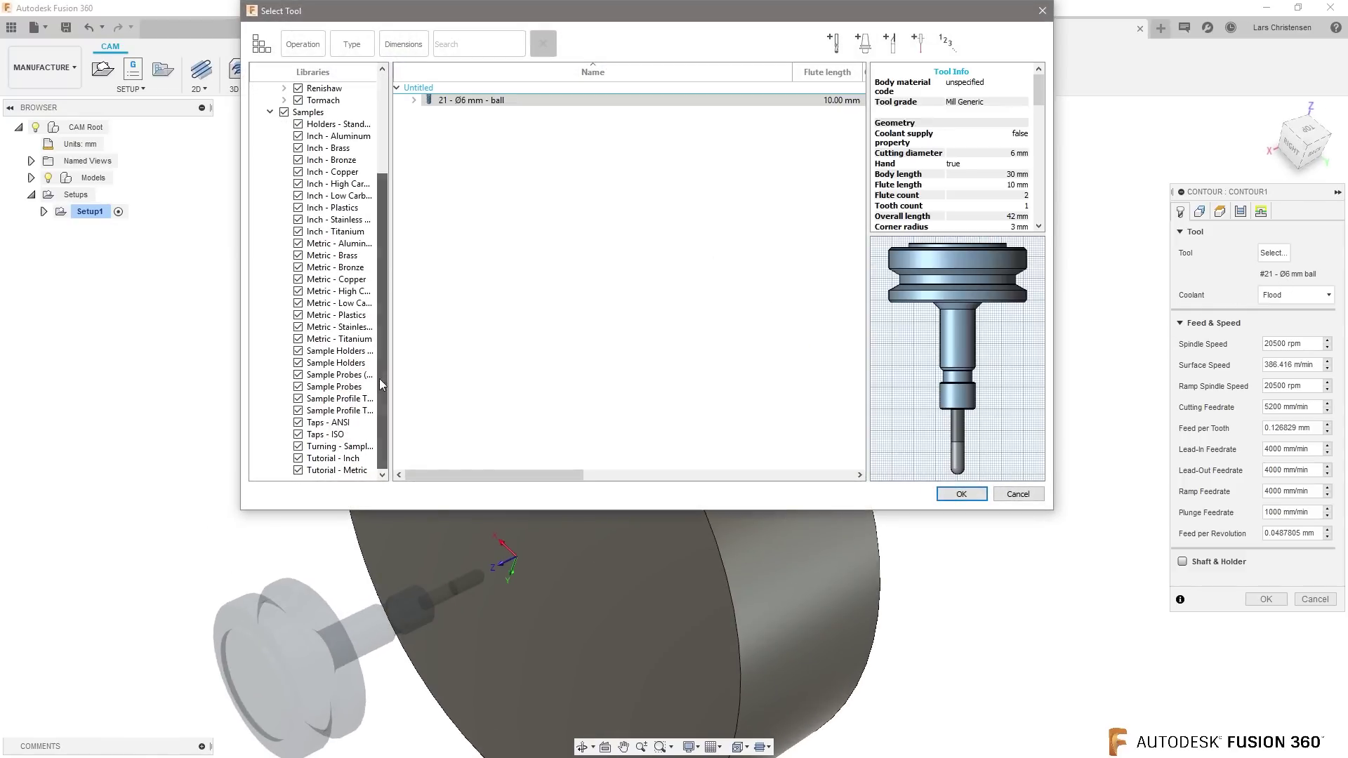
{"action": "left_click", "coordinate": [344, 470]}
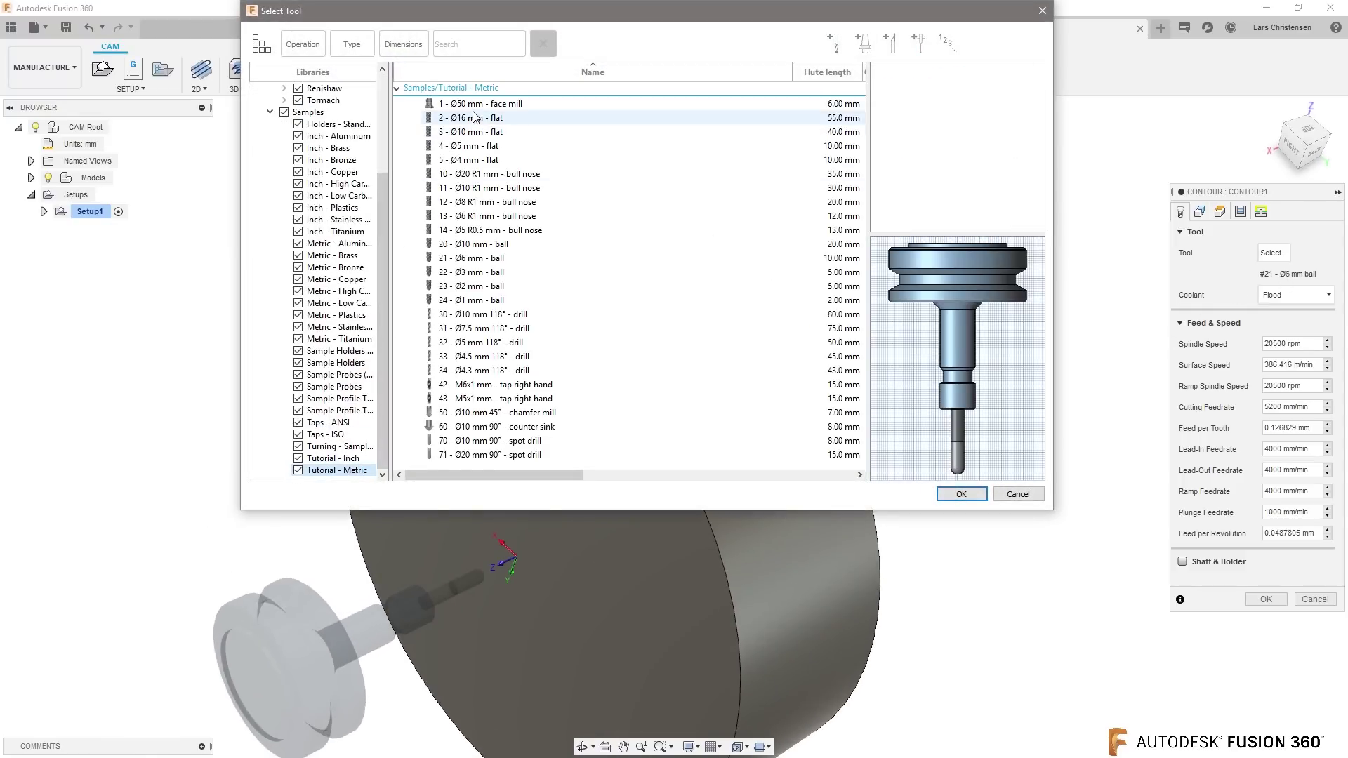
{"action": "left_click", "coordinate": [351, 457]}
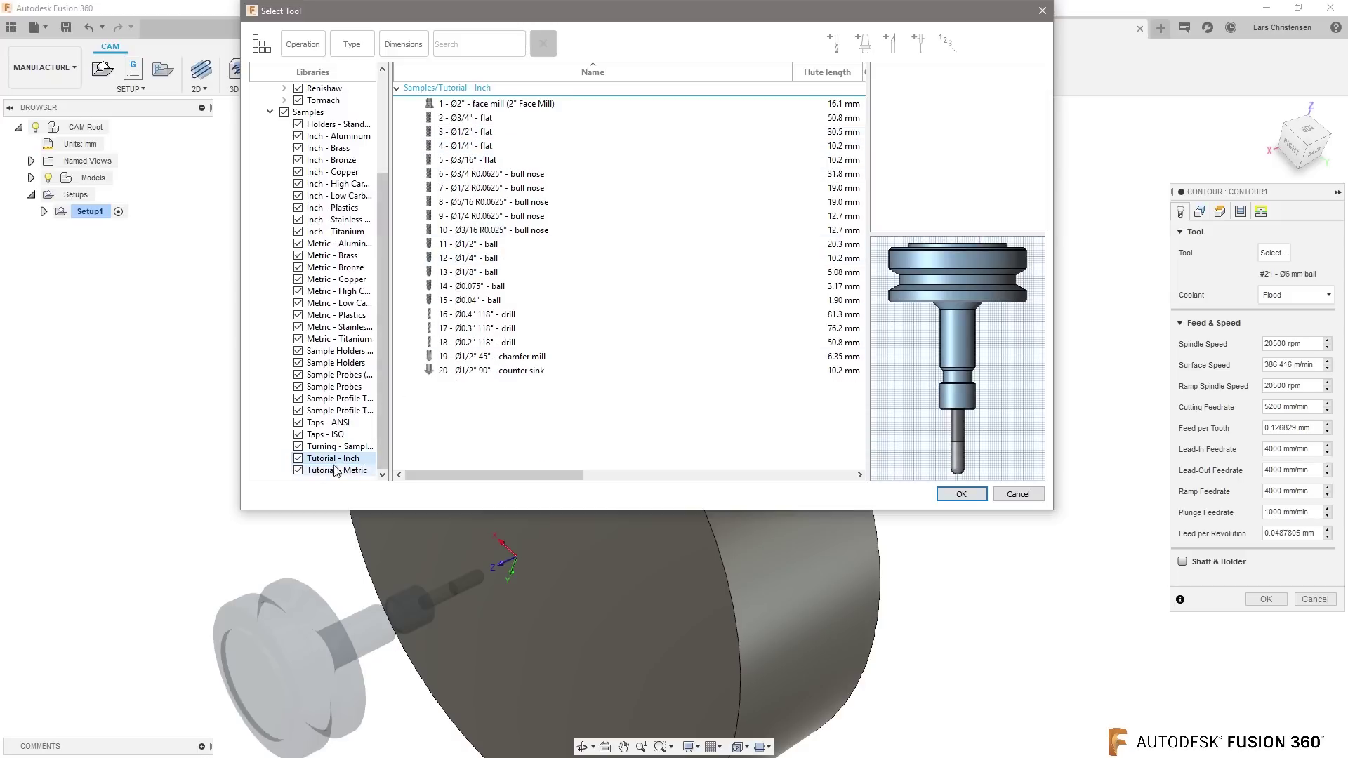
{"action": "left_click", "coordinate": [337, 470]}
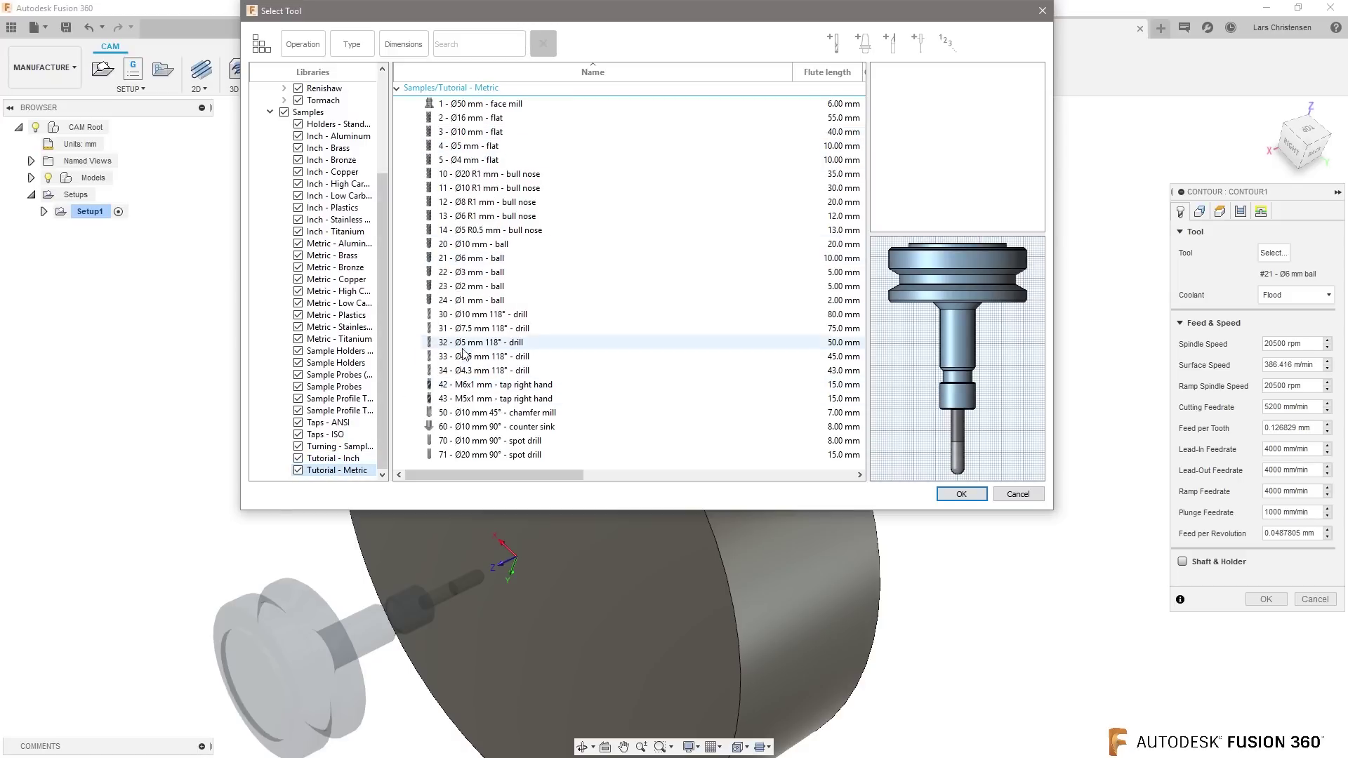
{"action": "left_click", "coordinate": [463, 244]}
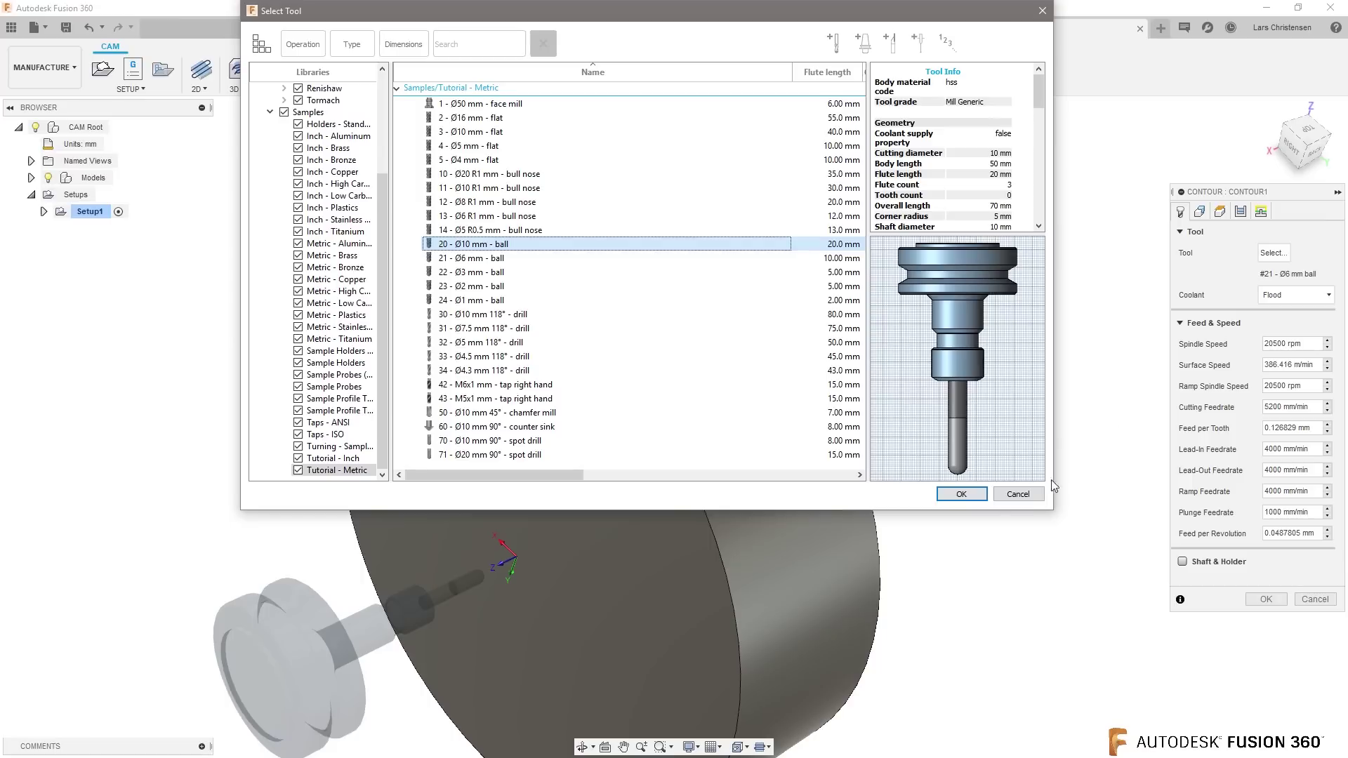
{"action": "left_click", "coordinate": [963, 494]}
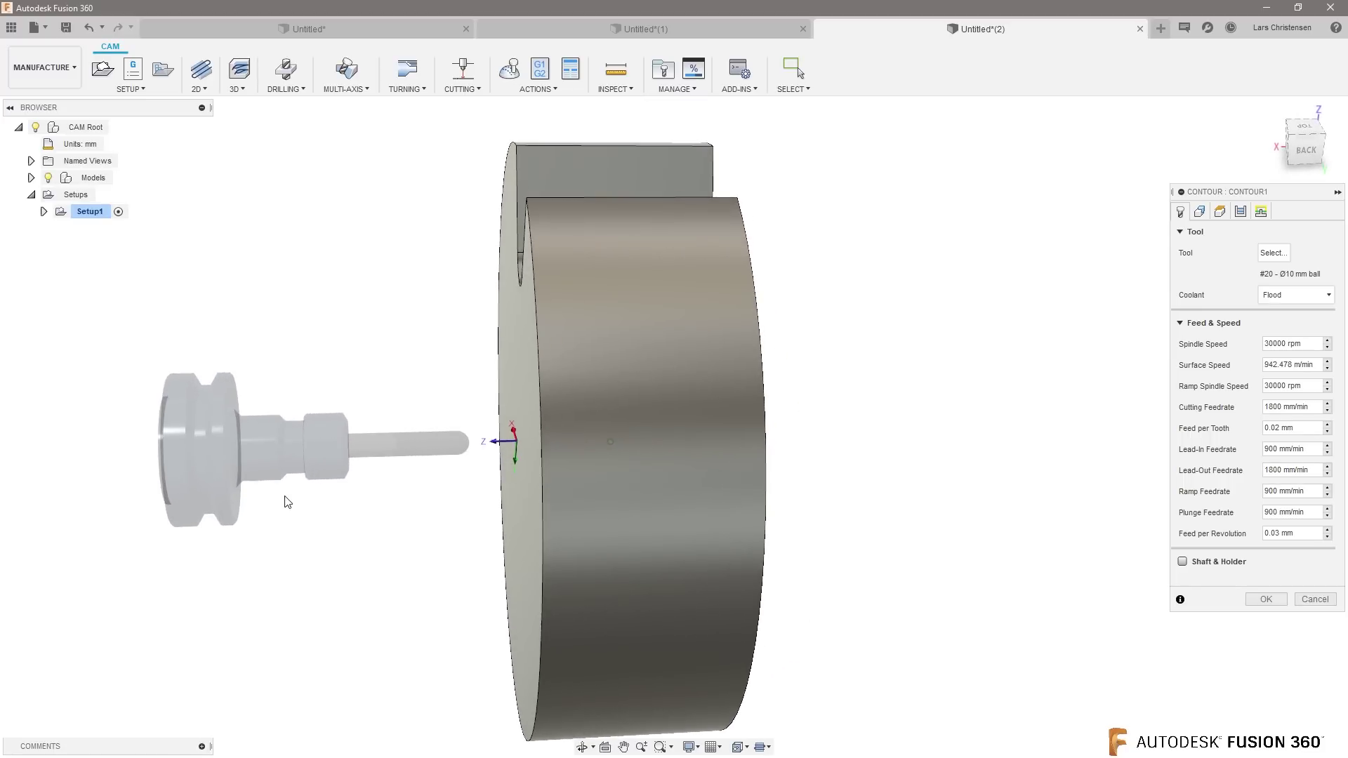
Step: Enable Tool Orientation in Contour1's geometry, generate its toolpath, and view it from the top
{"action": "left_click", "coordinate": [95, 216]}
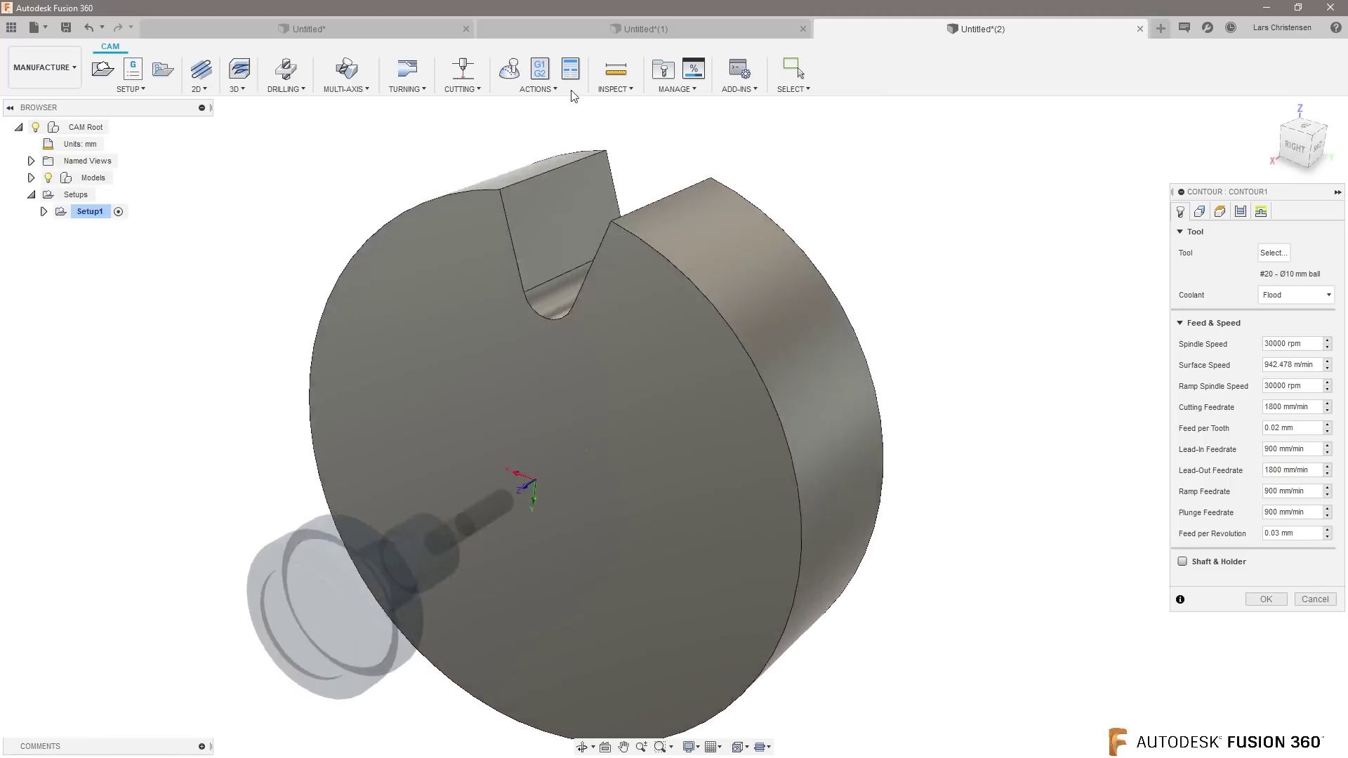
{"action": "left_click", "coordinate": [1199, 220]}
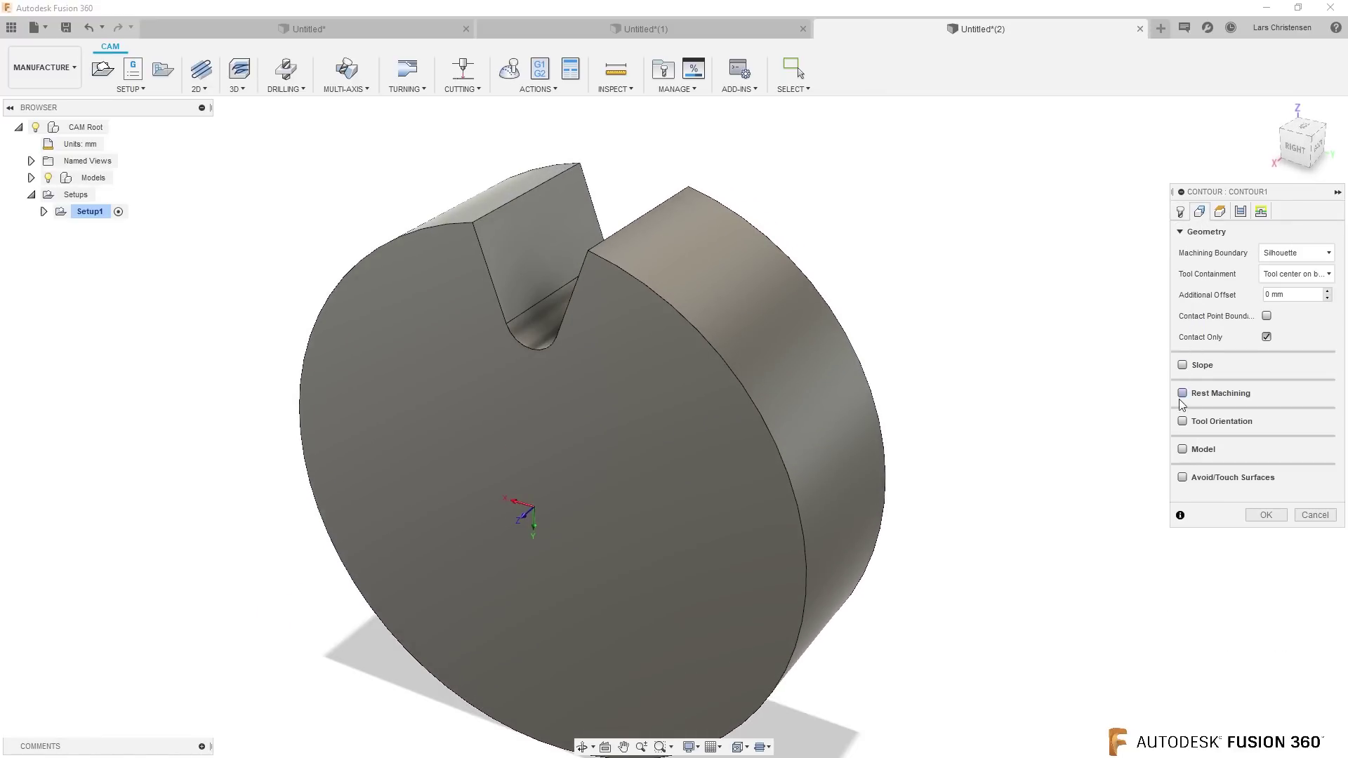
{"action": "left_click", "coordinate": [1183, 422]}
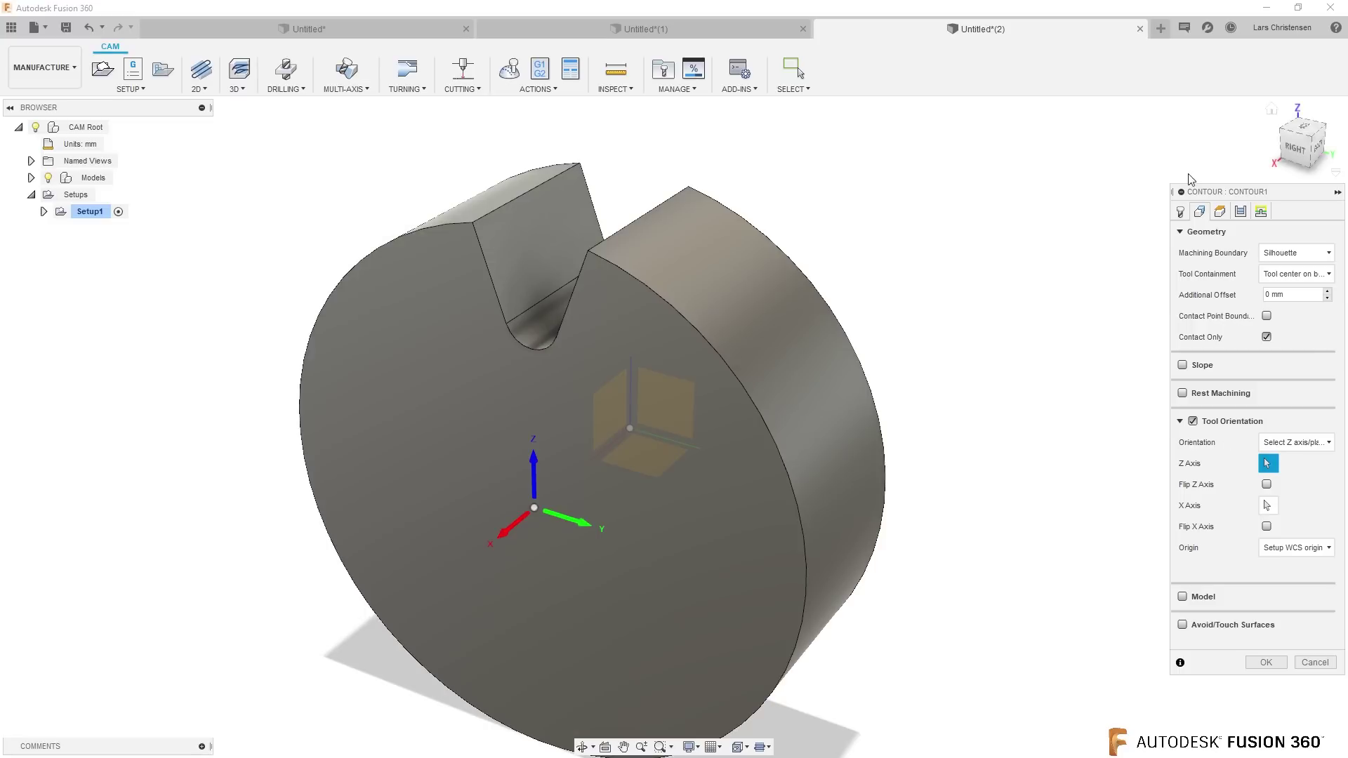
{"action": "left_click", "coordinate": [1265, 663]}
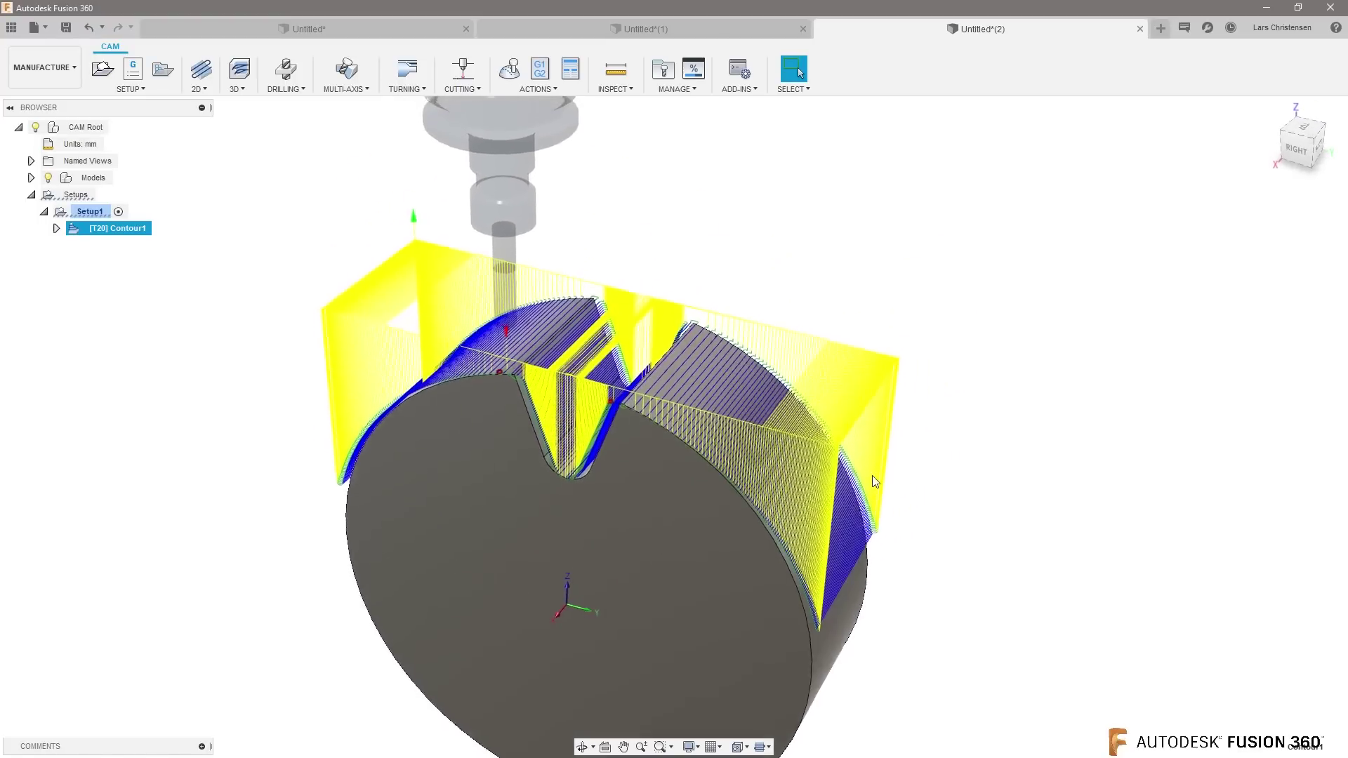
{"action": "left_click", "coordinate": [1312, 133]}
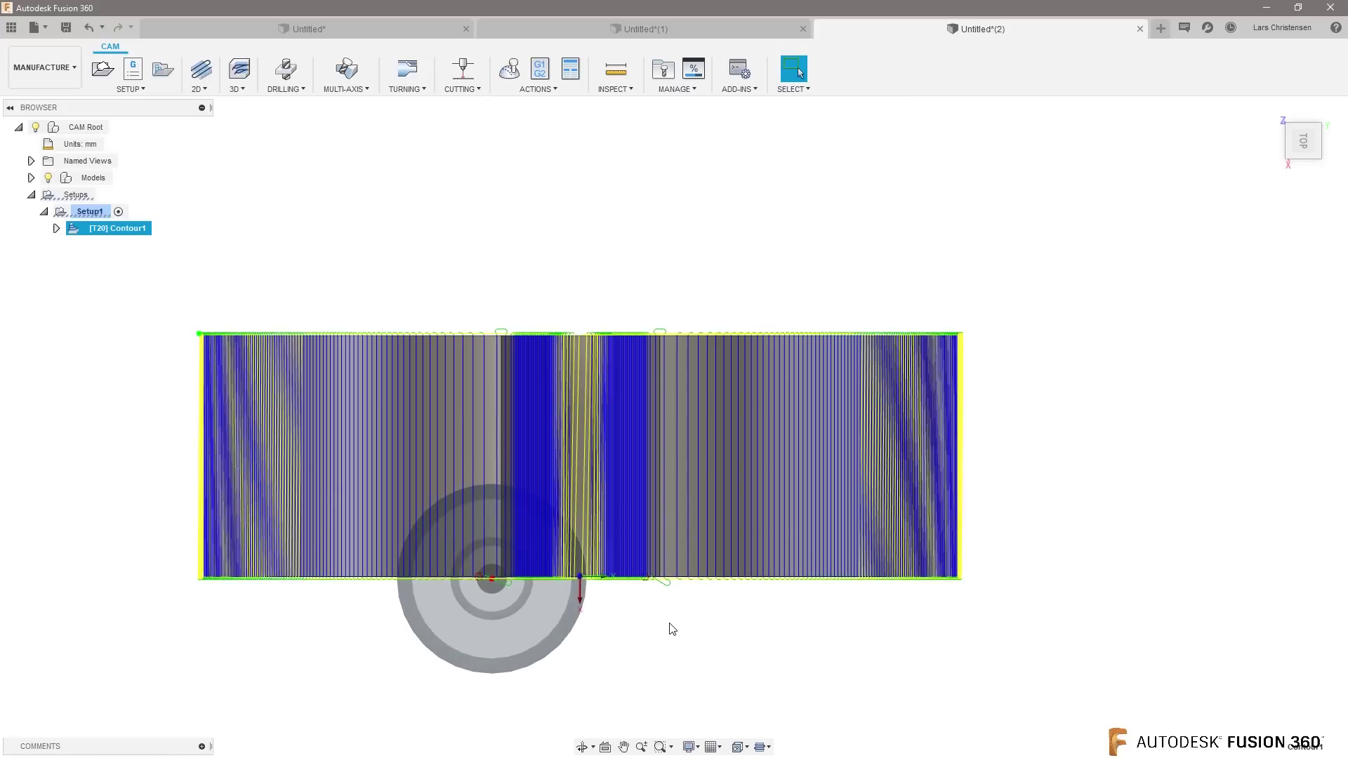
{"action": "middle_click_drag", "start_coordinate": [672, 629], "coordinate": [188, 435], "text": "shift"}
{"action": "scroll", "coordinate": [508, 376], "scroll_direction": "up", "scroll_amount": 2}
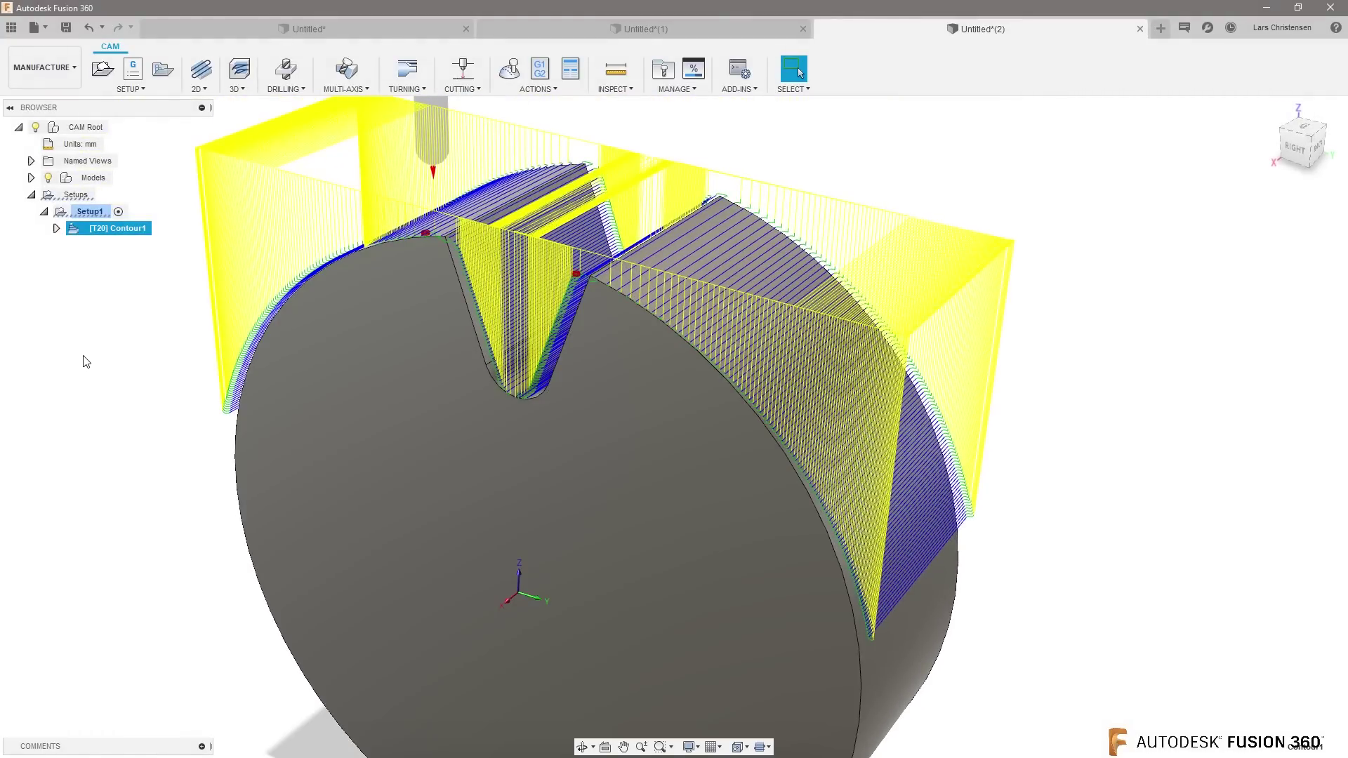
Step: Edit Contour1 and set its Machining Boundary to Selection
{"action": "right_click", "coordinate": [109, 238]}
{"action": "left_click", "coordinate": [121, 243]}
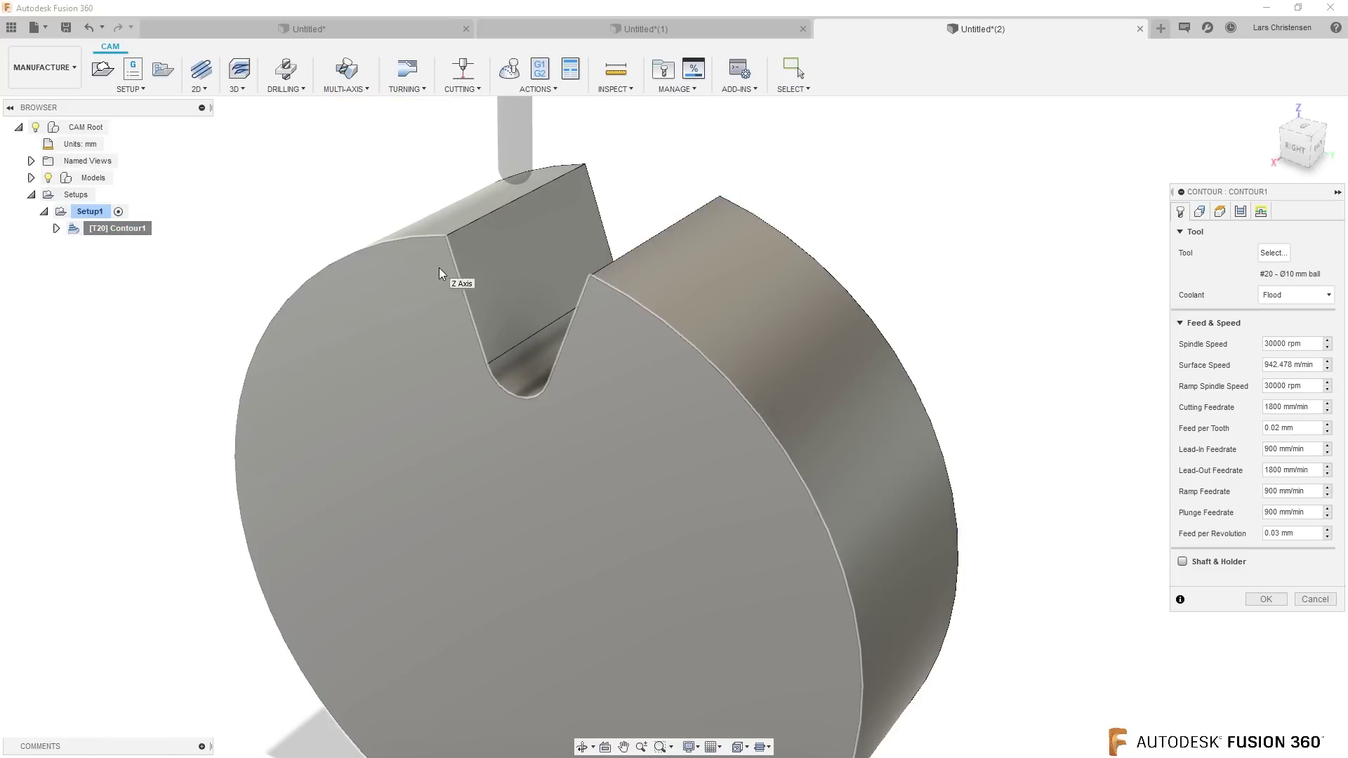
{"action": "left_click", "coordinate": [1199, 212]}
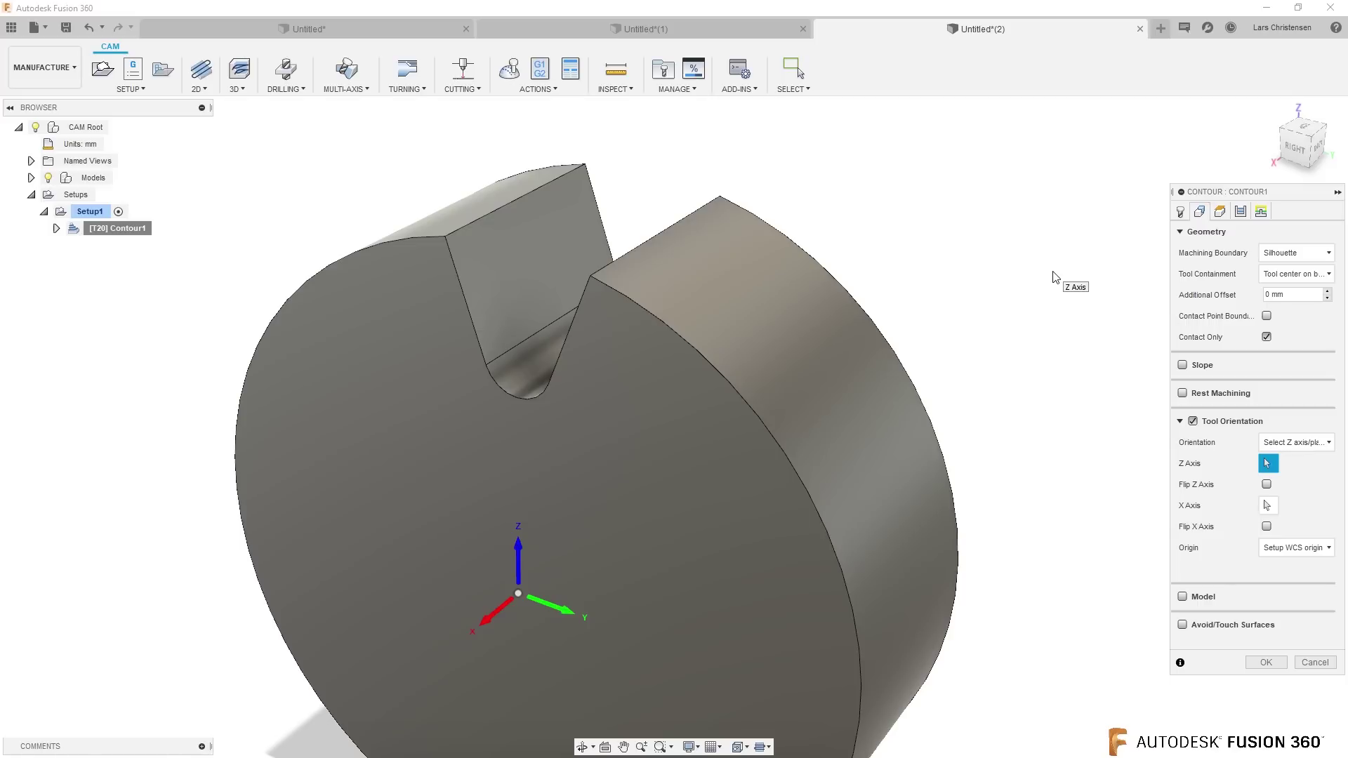
{"action": "left_click", "coordinate": [1300, 257]}
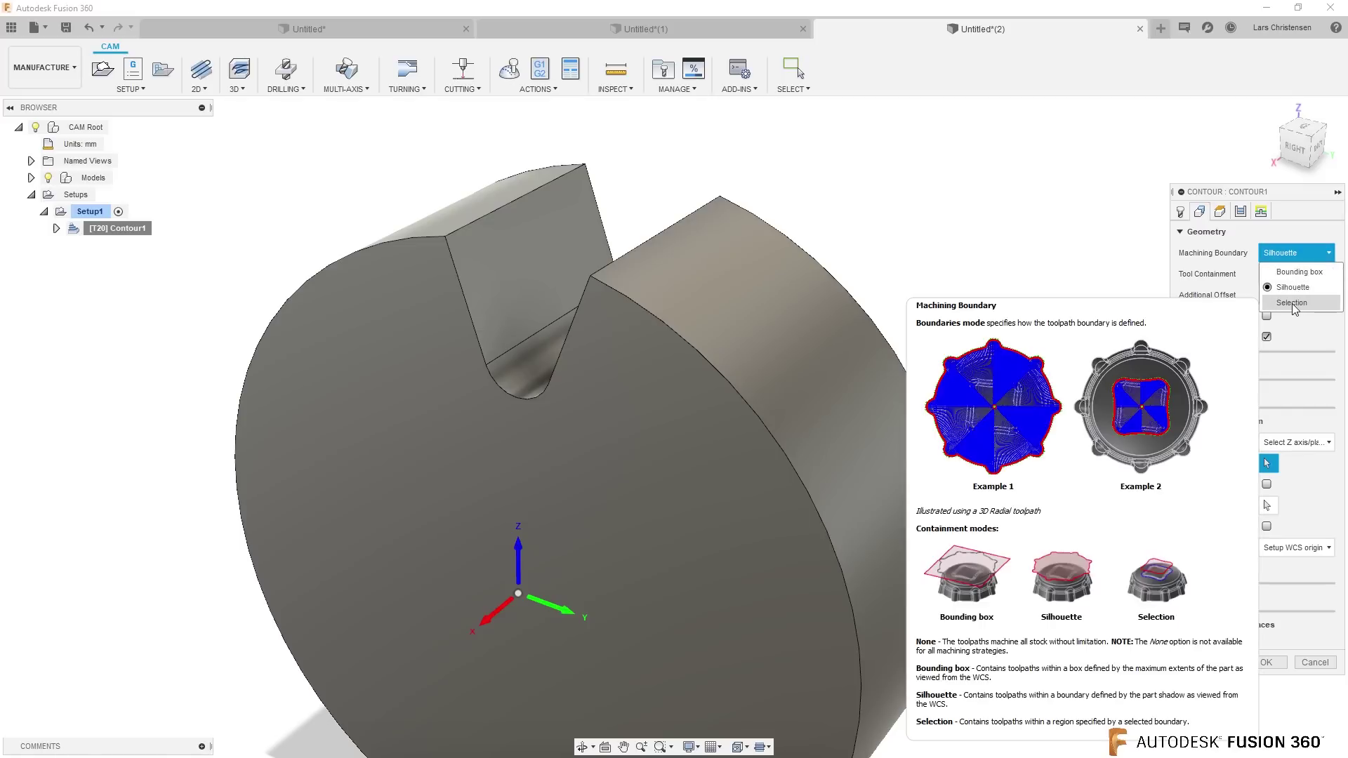
{"action": "left_click", "coordinate": [1295, 302]}
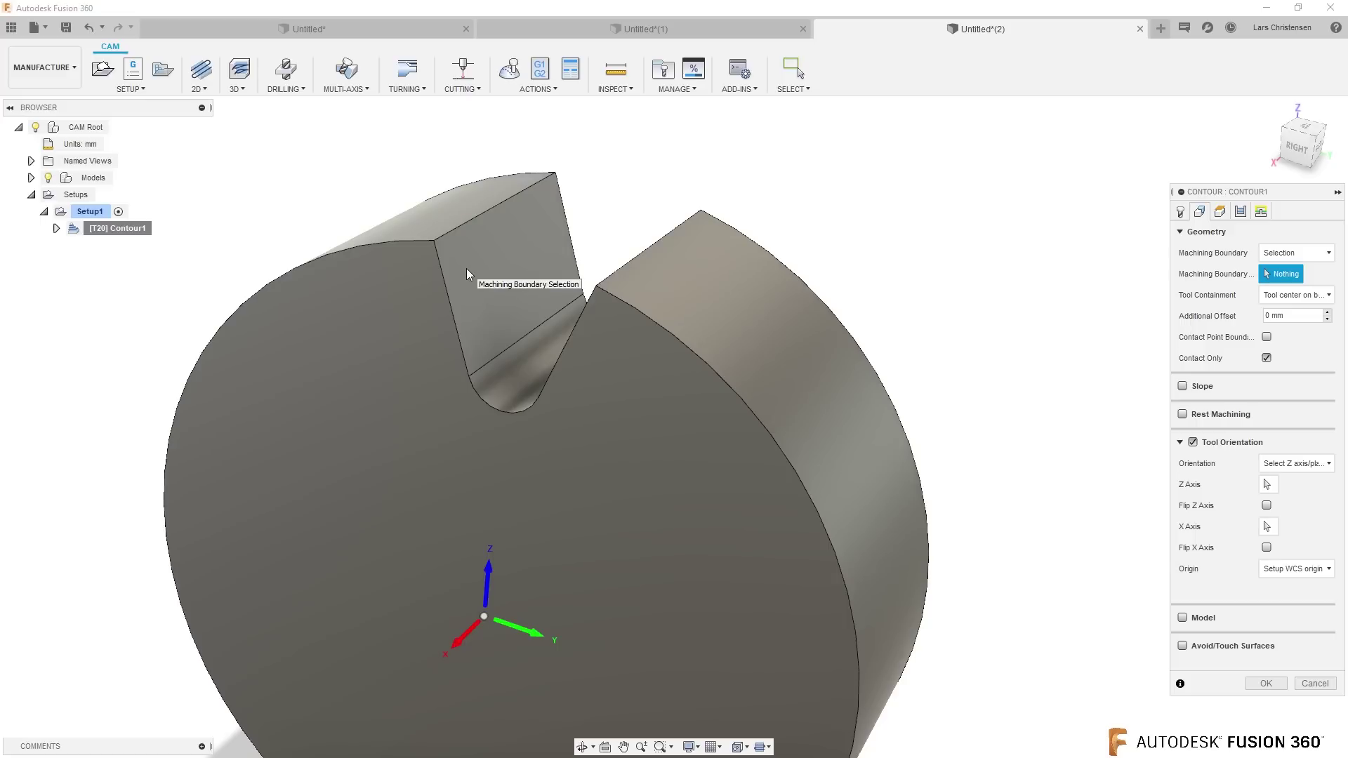
Step: Pick initial boundary edges on the part, including the sketched rectangle
{"action": "left_click", "coordinate": [459, 229]}
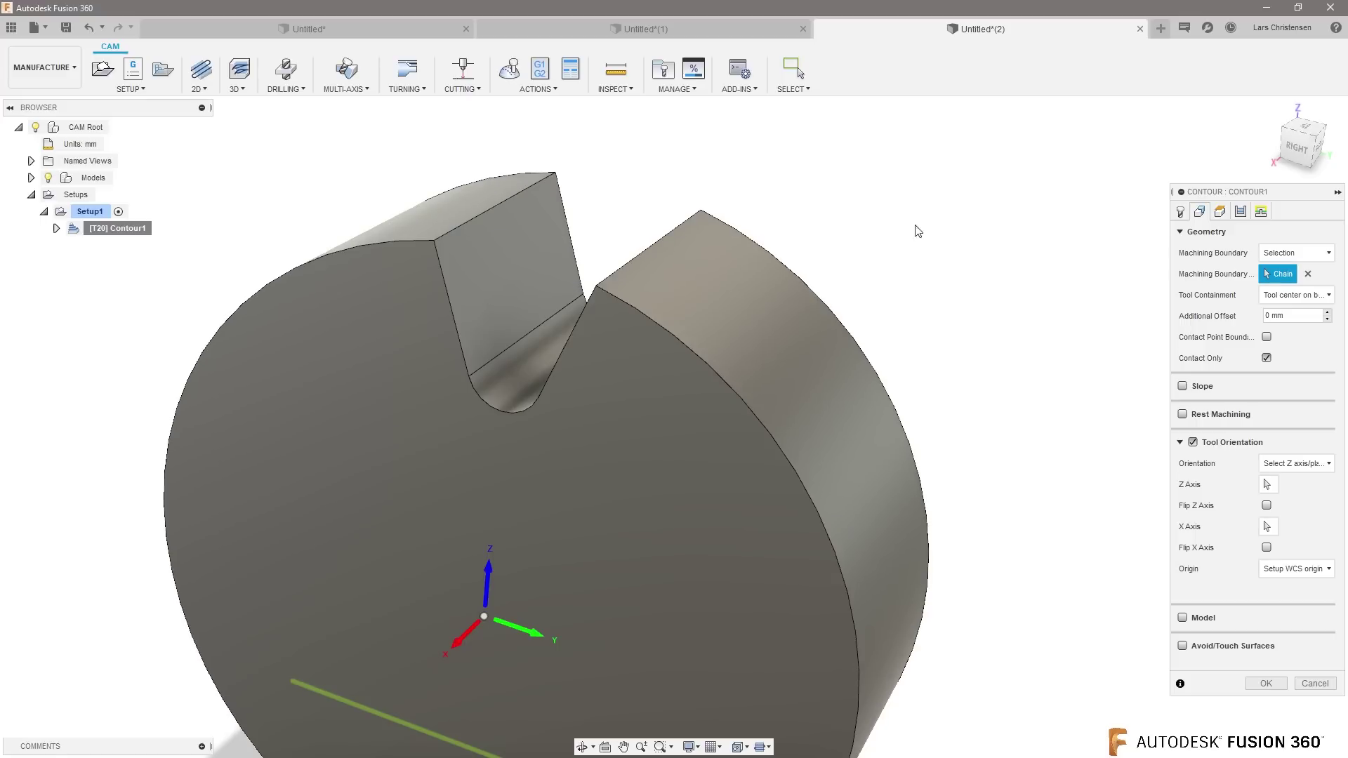
{"action": "key", "text": "F6"}
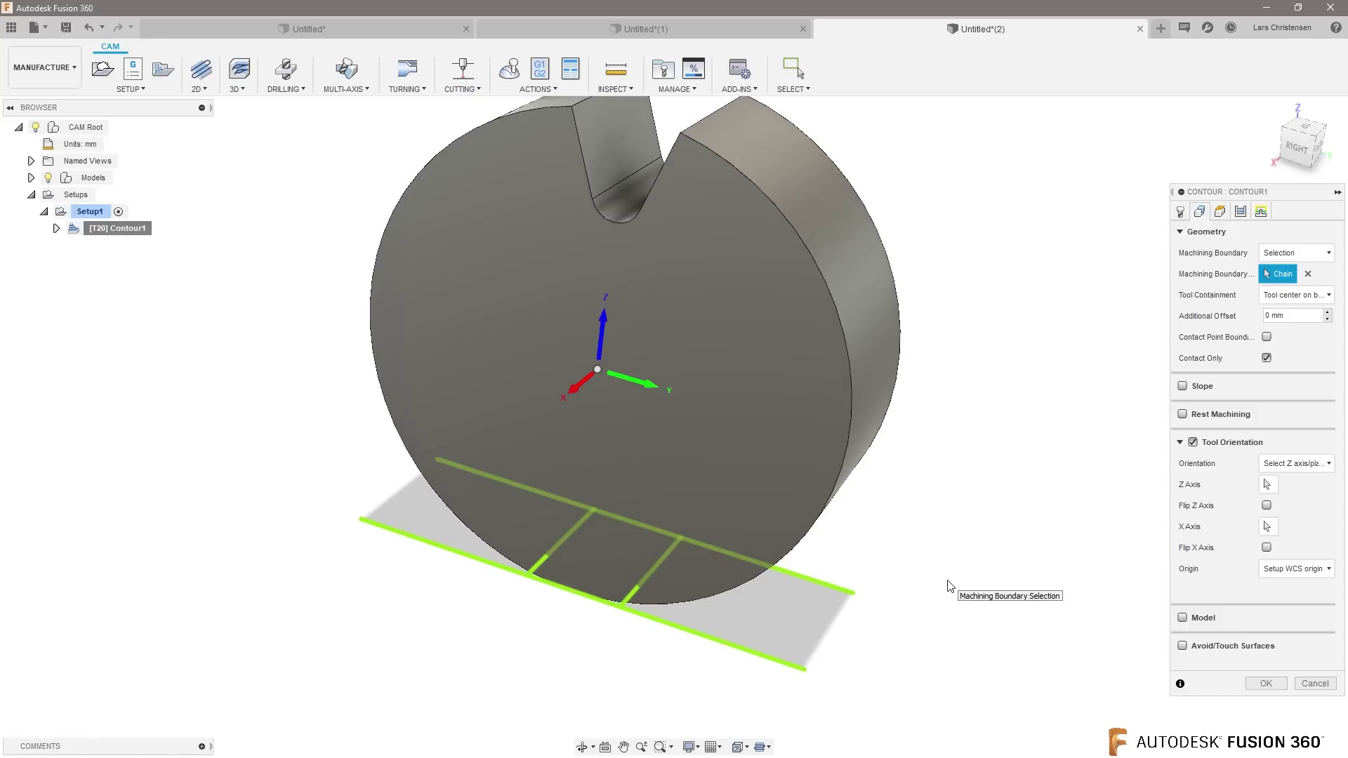
{"action": "middle_click_drag", "start_coordinate": [959, 656], "coordinate": [447, 639], "text": "shift"}
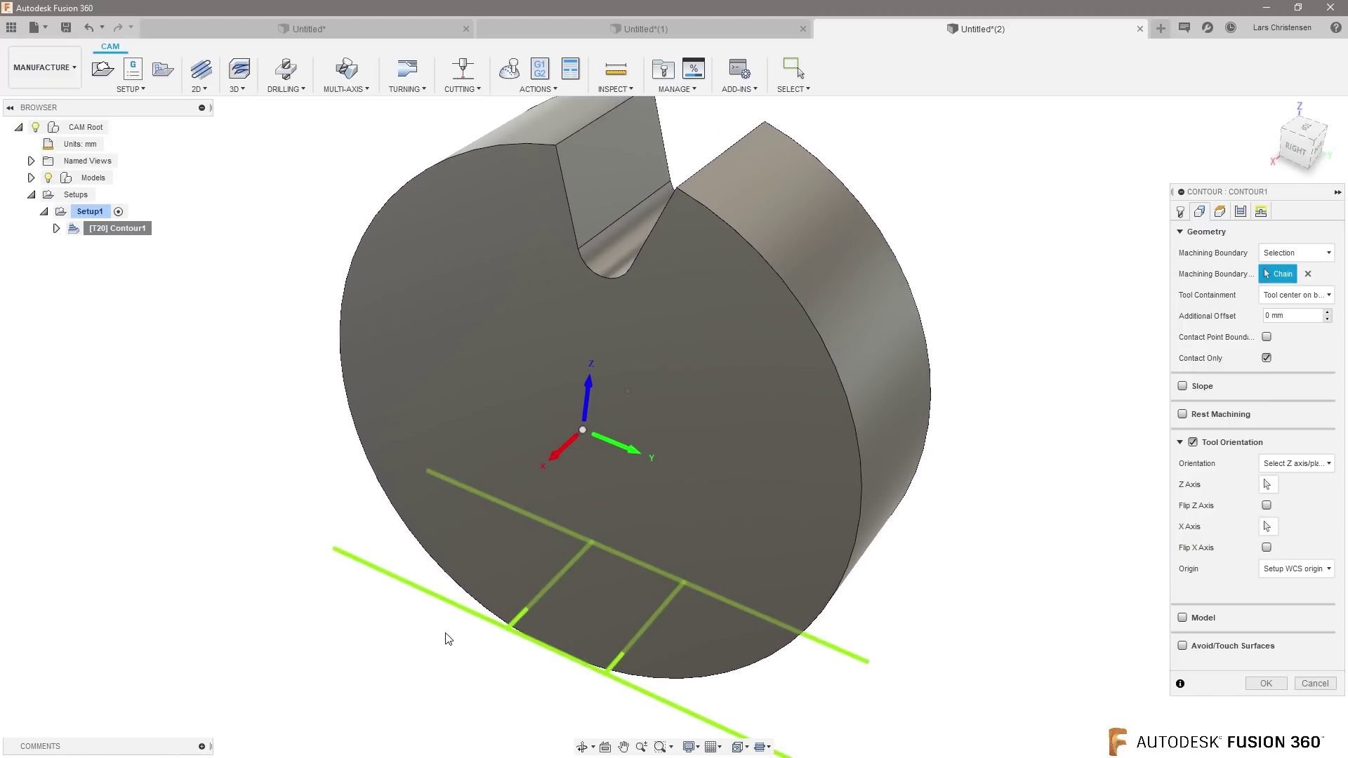
{"action": "left_click", "coordinate": [525, 607]}
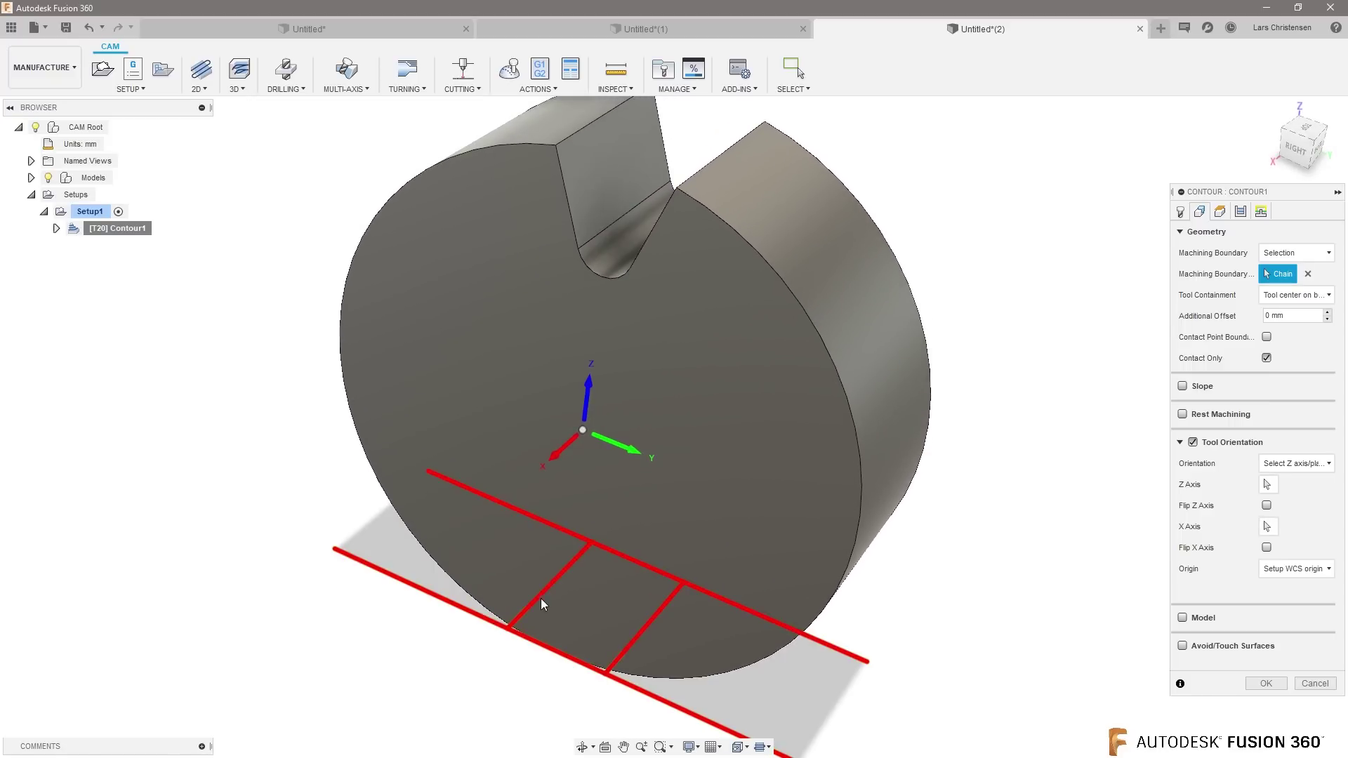
{"action": "left_click", "coordinate": [537, 596]}
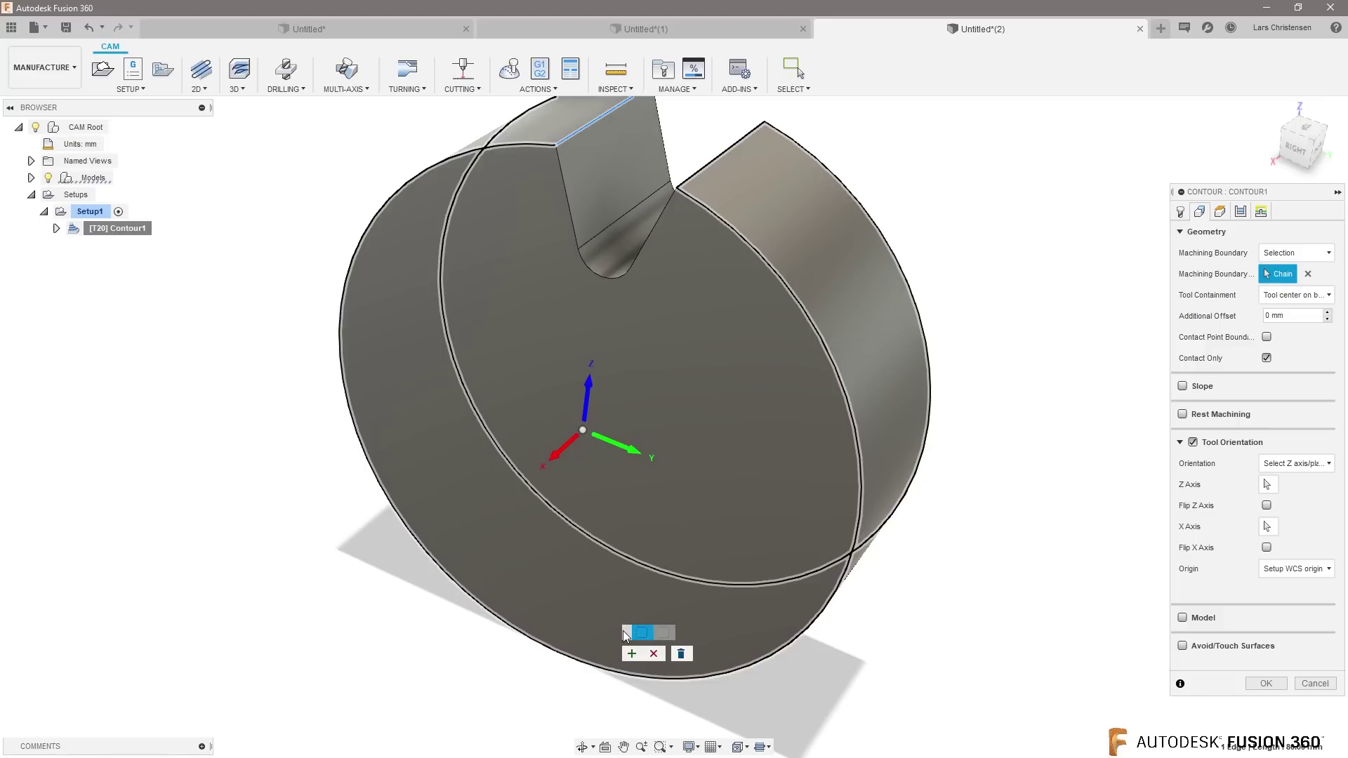
Step: Chain the slot's top, vertical and bottom arc edges into the boundary and accept it
{"action": "middle_click_drag", "start_coordinate": [615, 644], "coordinate": [476, 343], "text": "shift"}
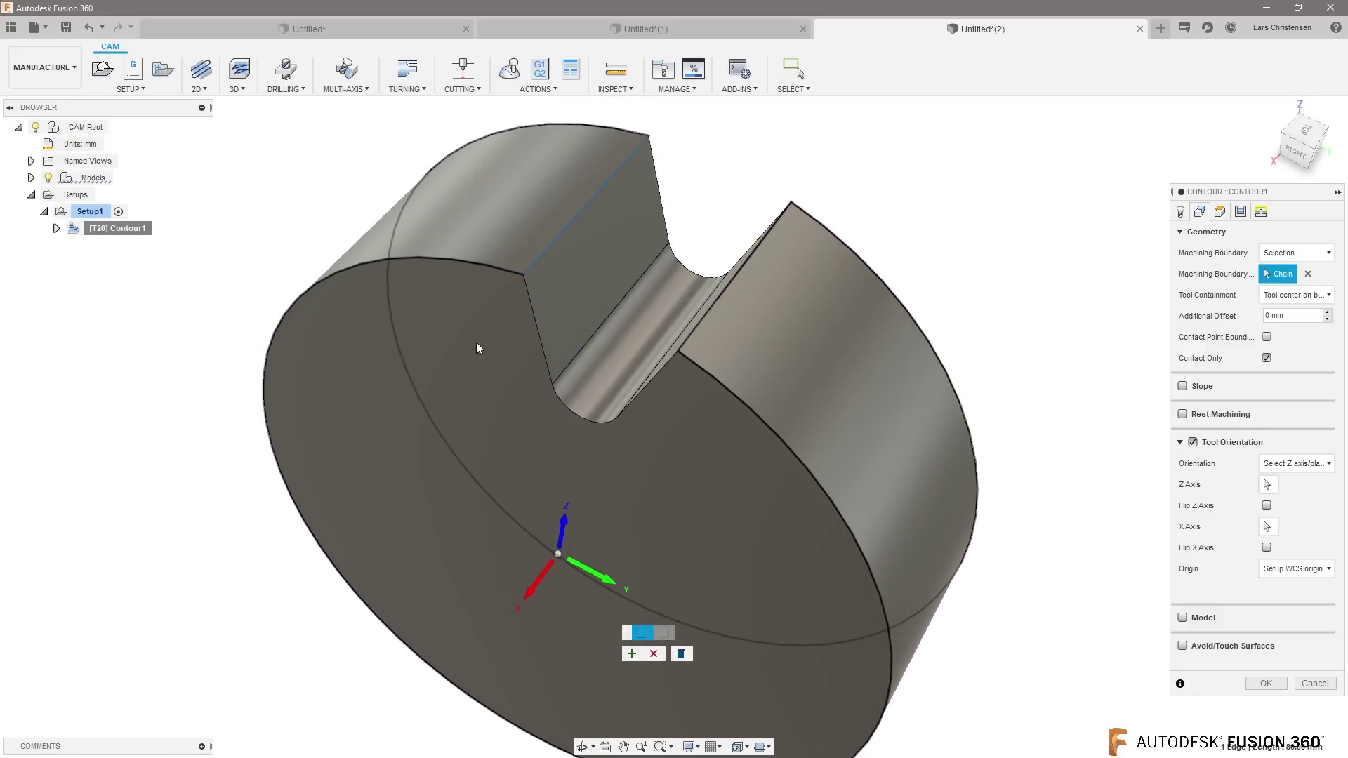
{"action": "left_click", "coordinate": [541, 247]}
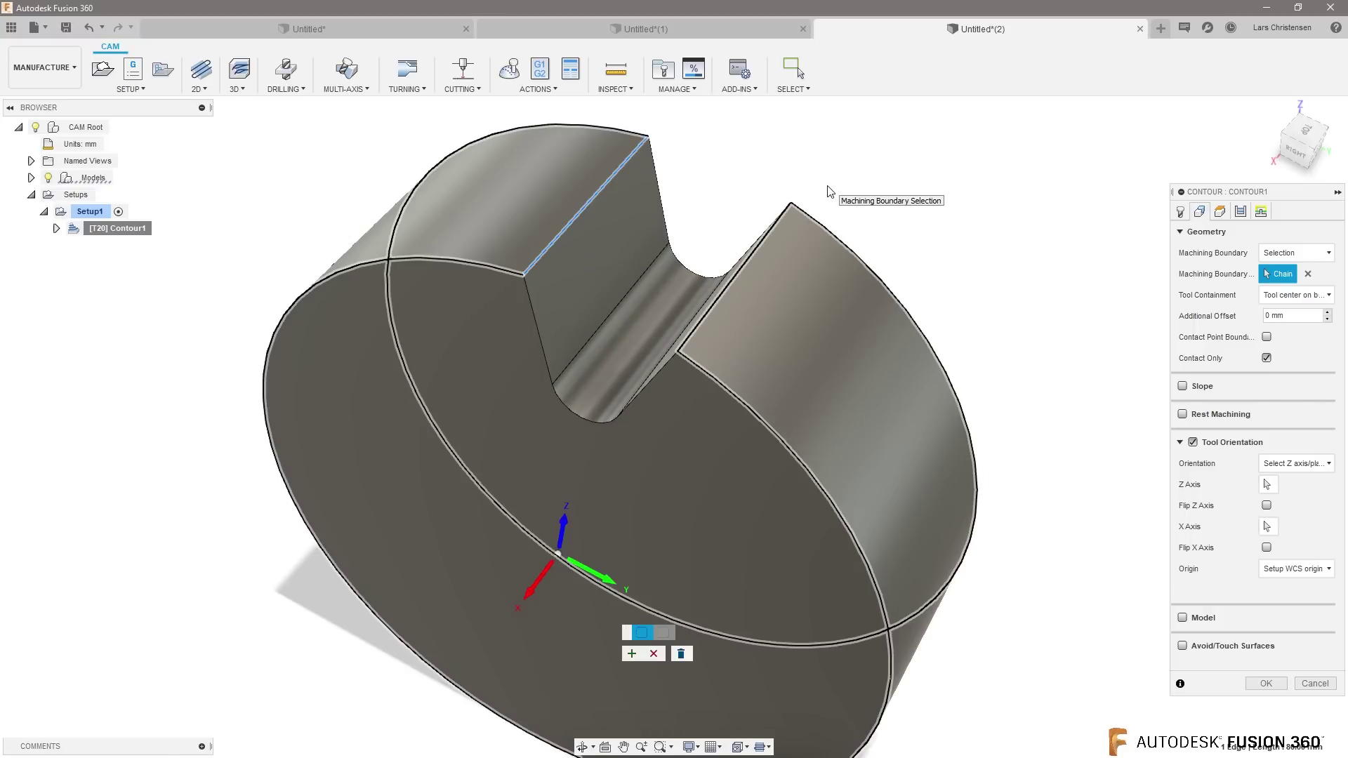
{"action": "left_click", "coordinate": [542, 347]}
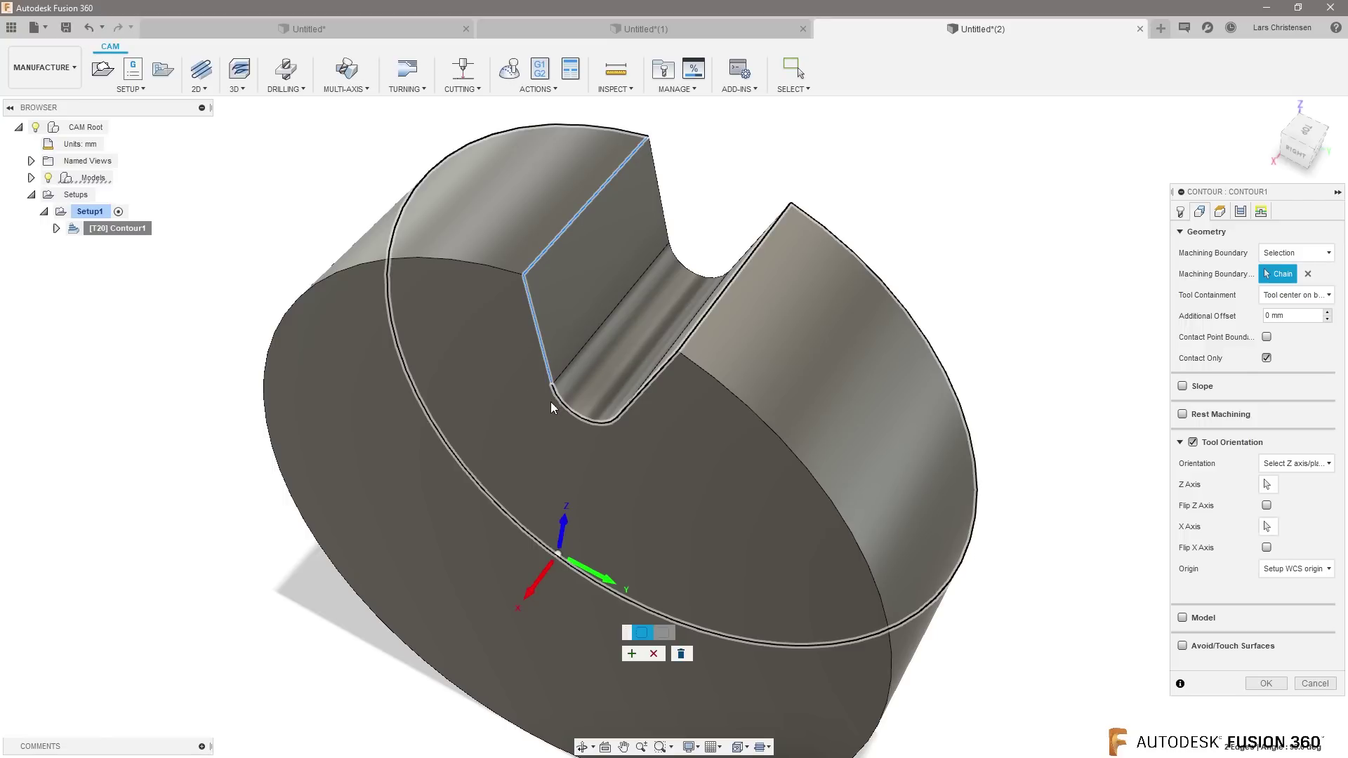
{"action": "left_click", "coordinate": [570, 411]}
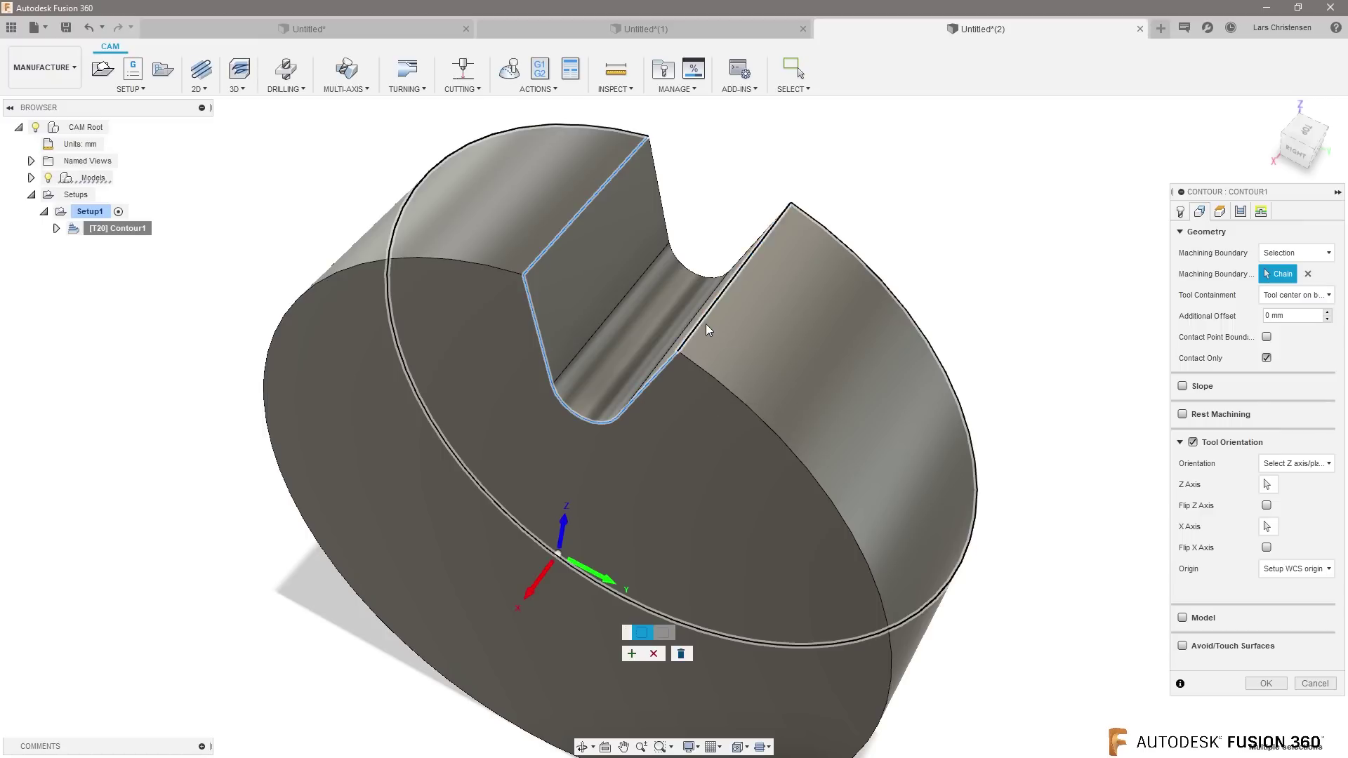
{"action": "middle_click_drag", "start_coordinate": [706, 323], "coordinate": [879, 263], "text": "shift"}
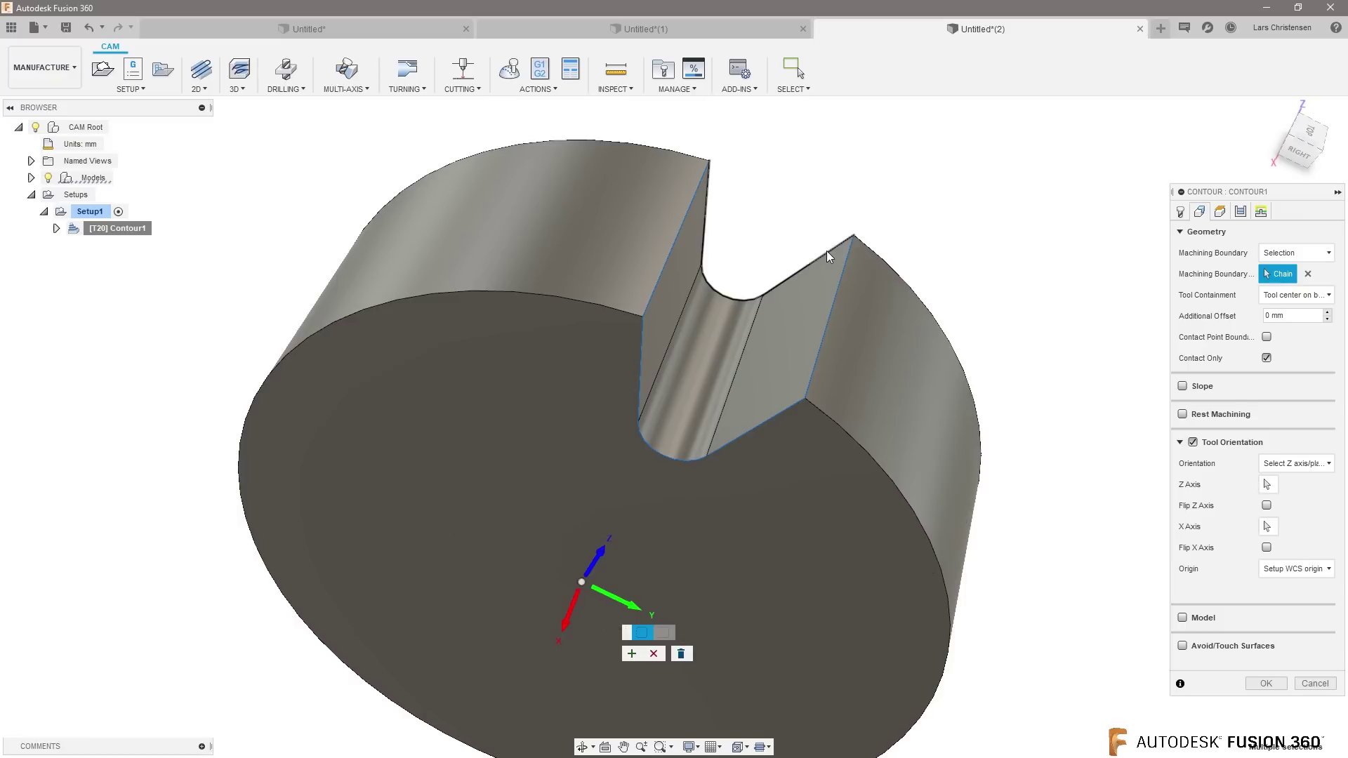
{"action": "middle_click_drag", "start_coordinate": [701, 229], "coordinate": [744, 240], "text": "shift"}
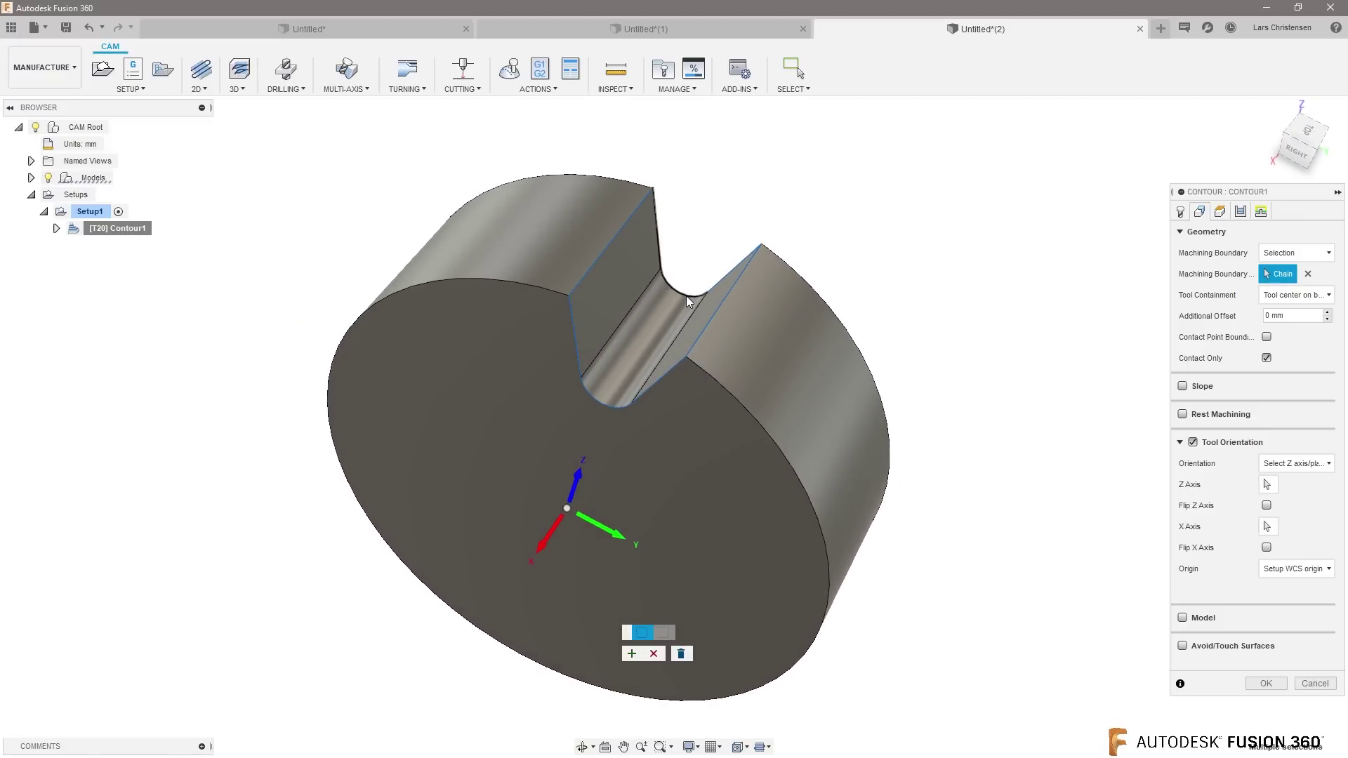
{"action": "left_click", "coordinate": [659, 245]}
{"action": "middle_click_drag", "start_coordinate": [473, 299], "coordinate": [205, 439], "text": "shift"}
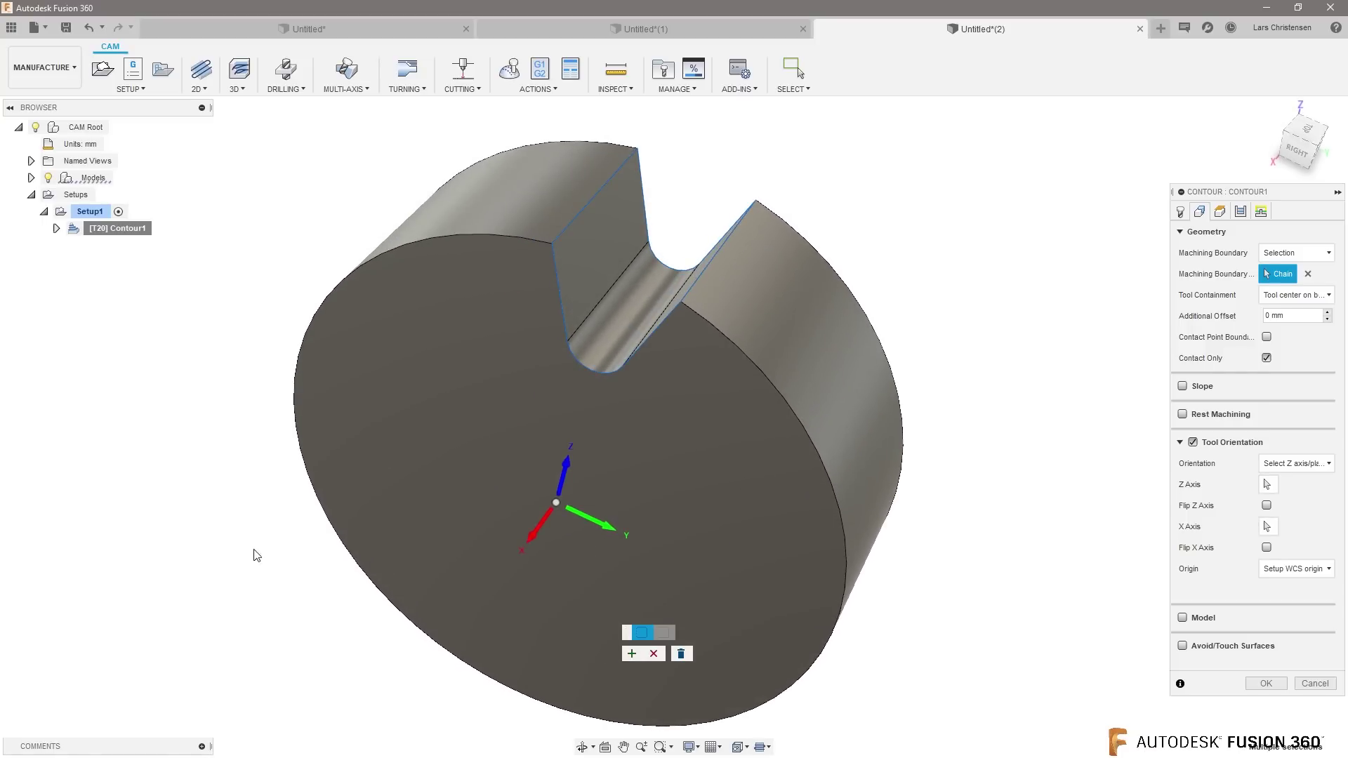
{"action": "left_click", "coordinate": [631, 654]}
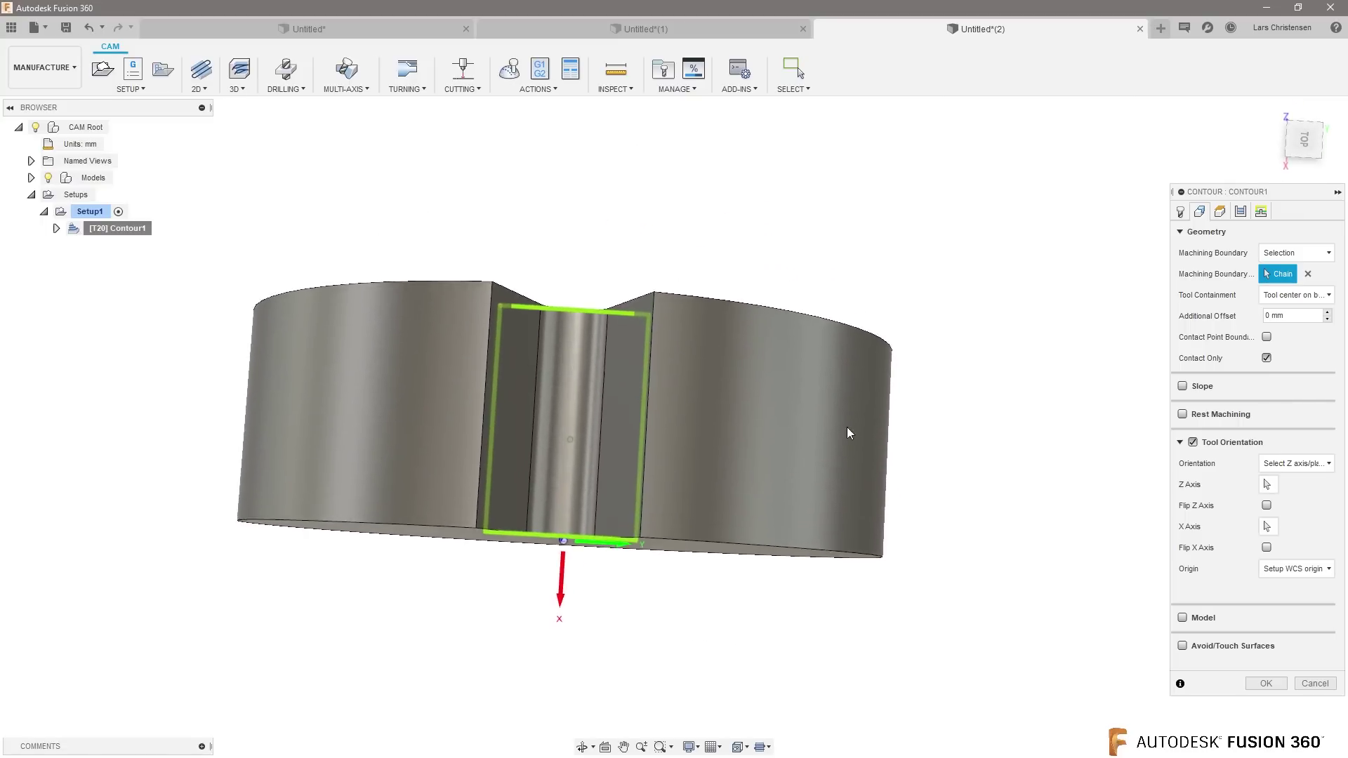
Step: Generate Contour1's toolpath, check that it stays on the V-notch faces, and open Simulate
{"action": "left_click", "coordinate": [1303, 139]}
{"action": "scroll", "coordinate": [529, 594], "scroll_direction": "up", "scroll_amount": 2}
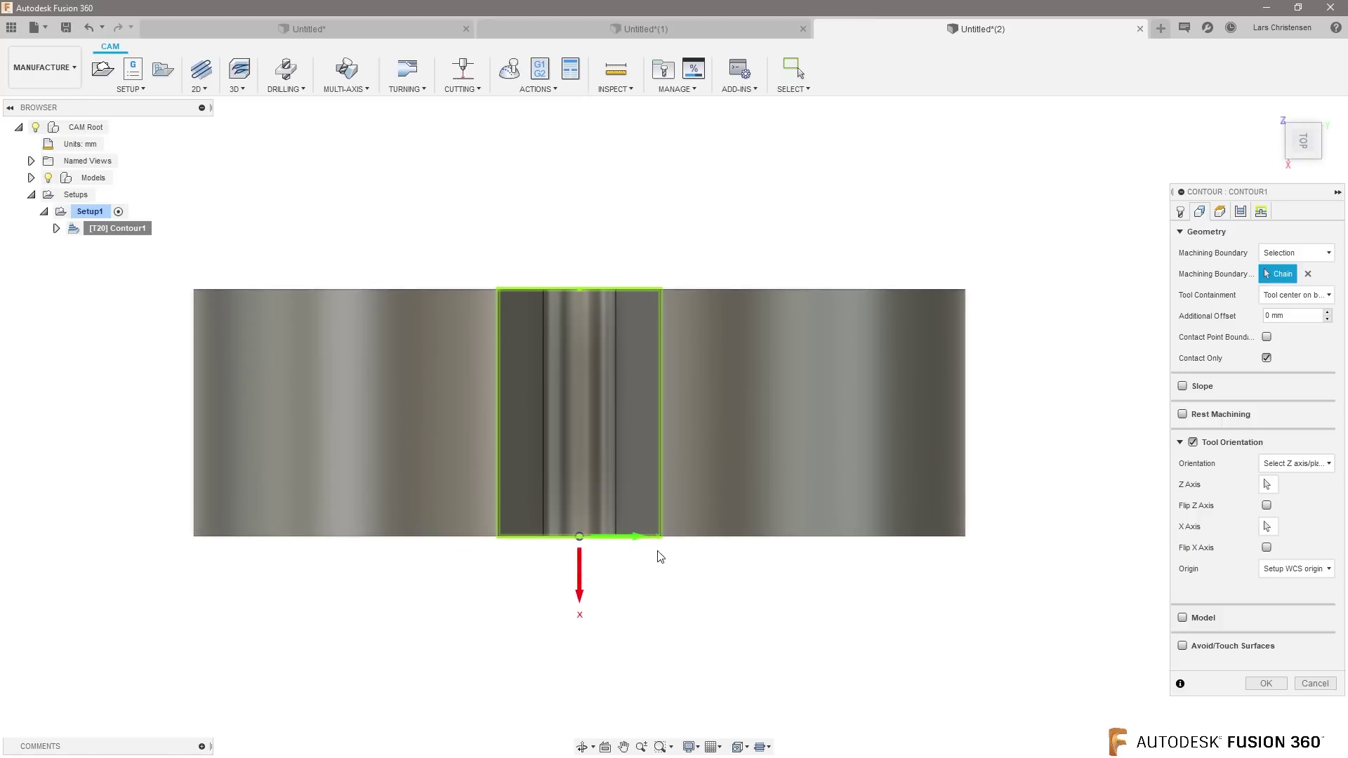
{"action": "scroll", "coordinate": [722, 486], "scroll_direction": "down", "scroll_amount": 2}
{"action": "middle_click_drag", "start_coordinate": [721, 485], "coordinate": [1034, 364], "text": "shift"}
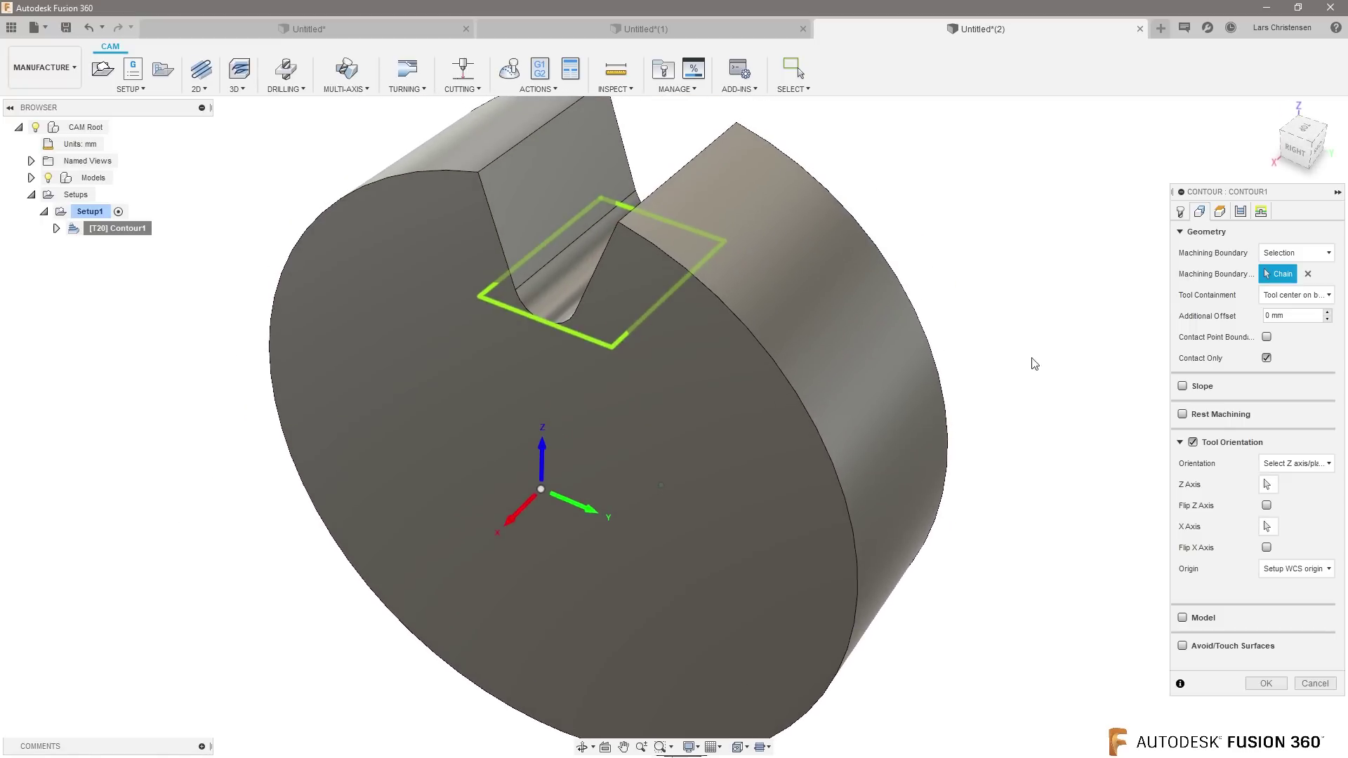
{"action": "left_click", "coordinate": [1264, 684]}
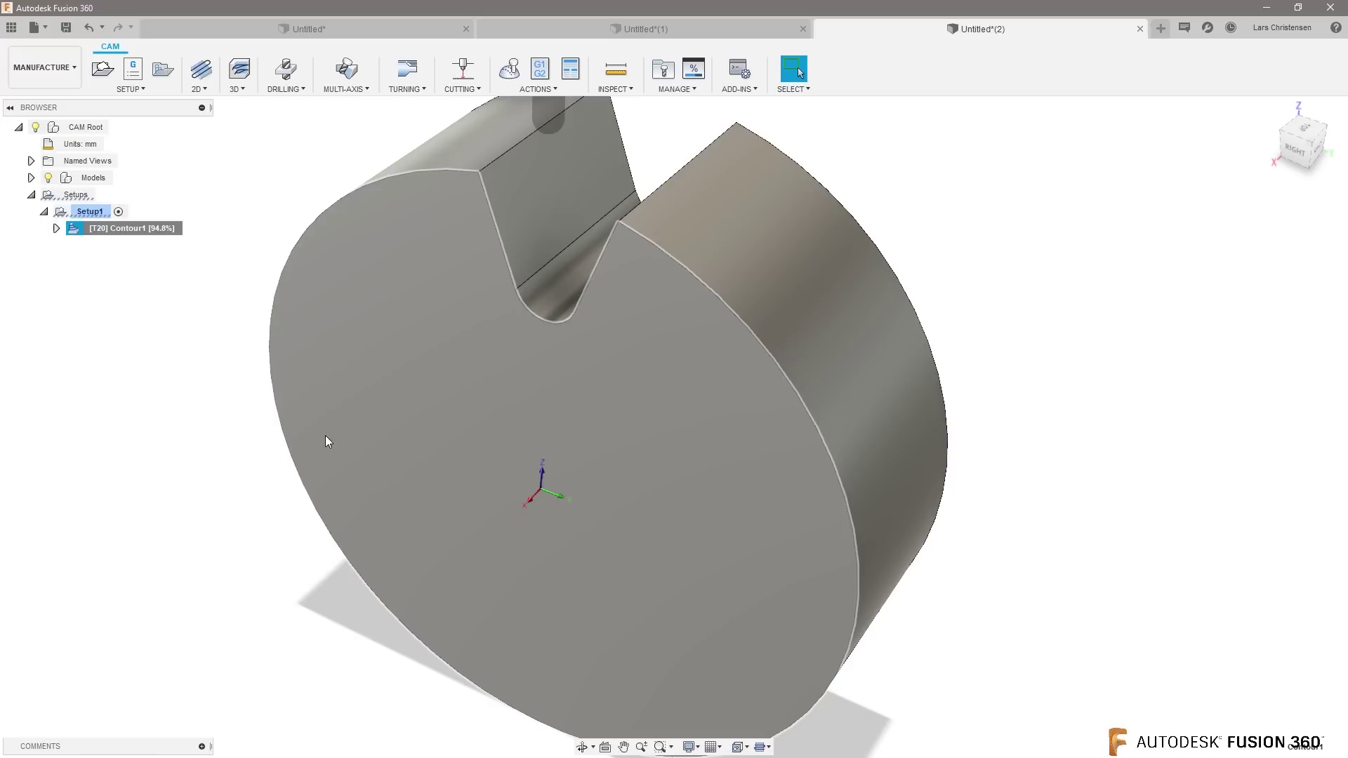
{"action": "middle_click_drag", "start_coordinate": [326, 441], "coordinate": [947, 160], "text": "shift"}
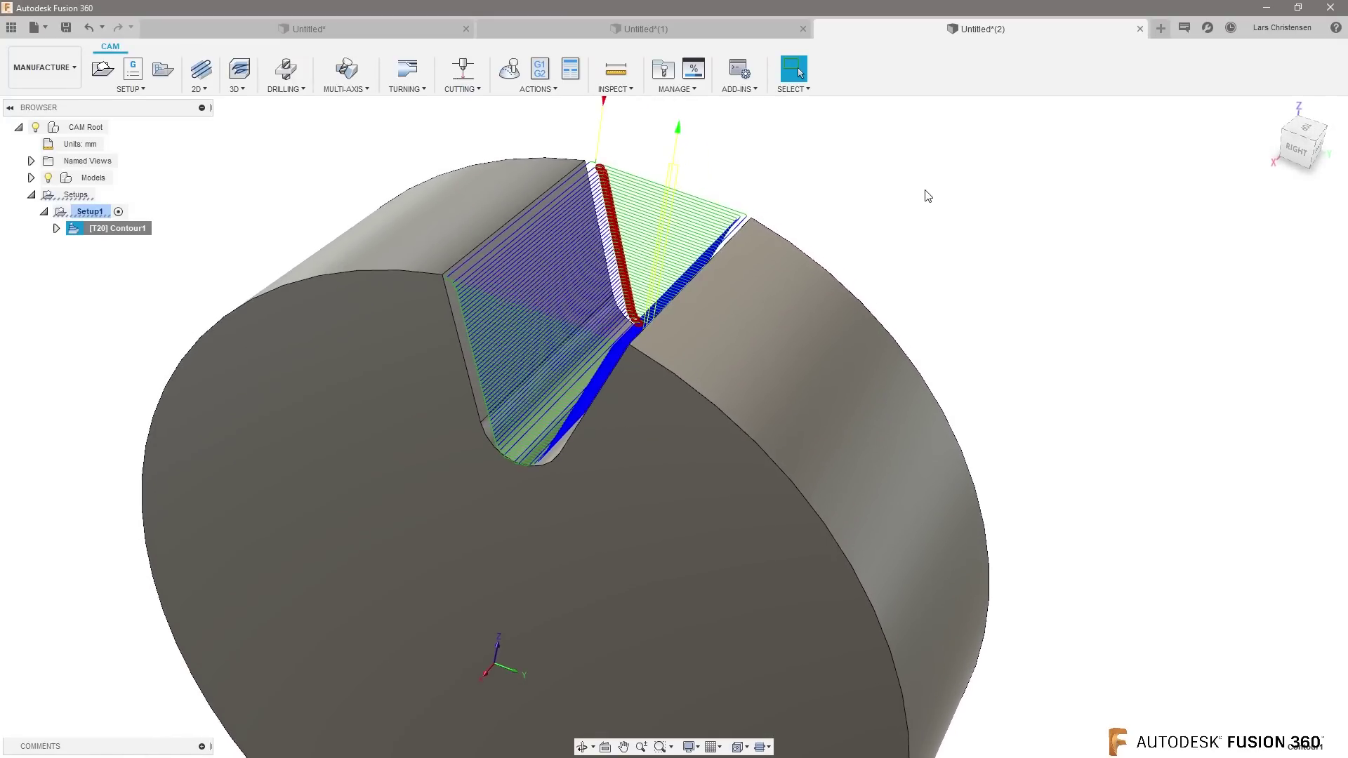
{"action": "left_click", "coordinate": [509, 68]}
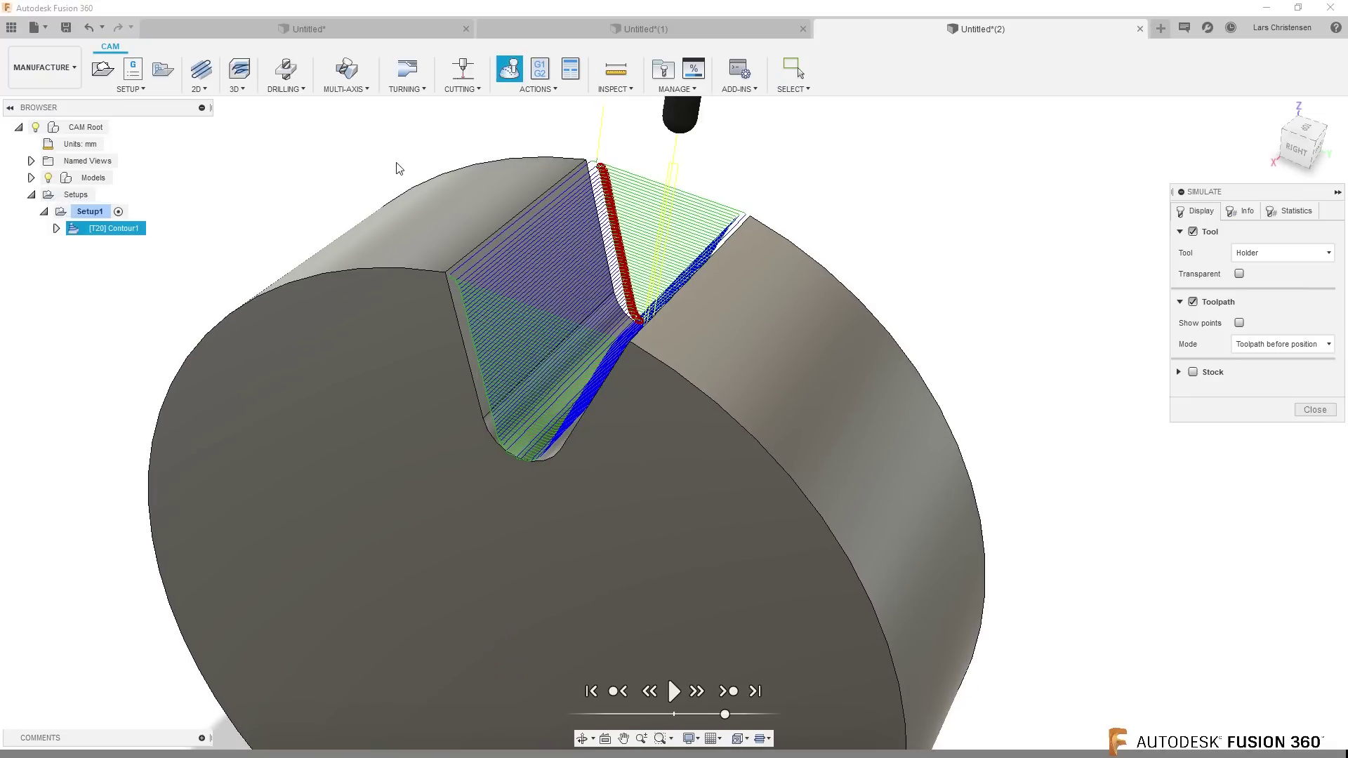
{"action": "left_click", "coordinate": [671, 690]}
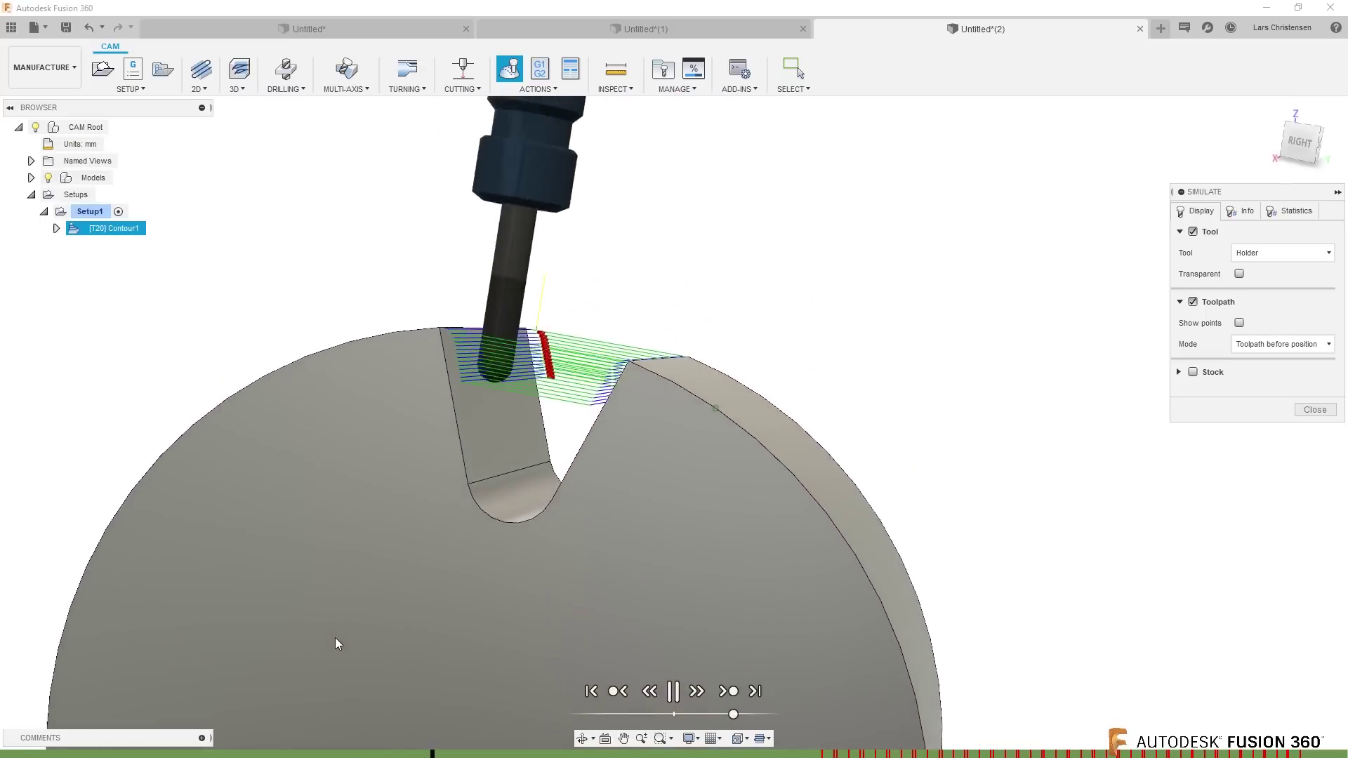
{"action": "middle_click_drag", "start_coordinate": [335, 638], "coordinate": [394, 640], "text": "shift"}
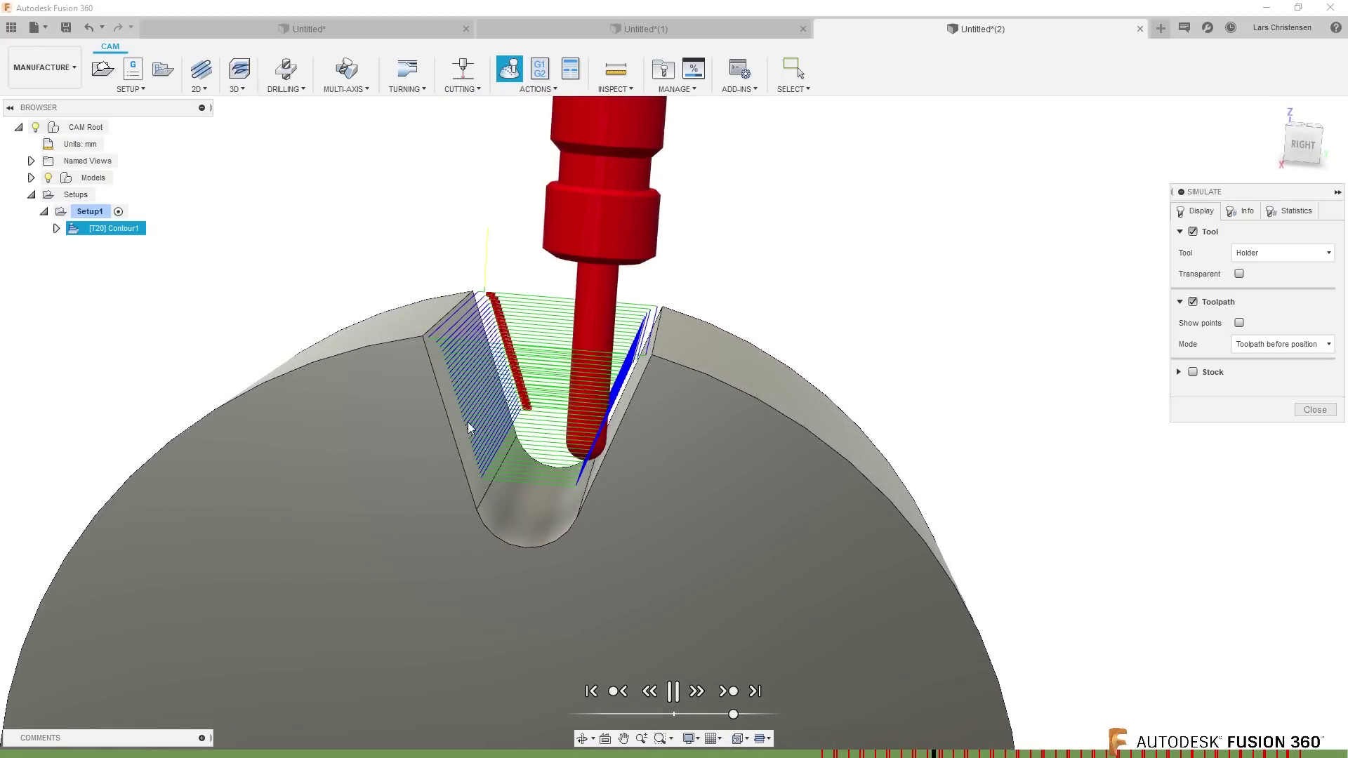
{"action": "middle_click_drag", "start_coordinate": [513, 588], "coordinate": [510, 593], "text": "shift"}
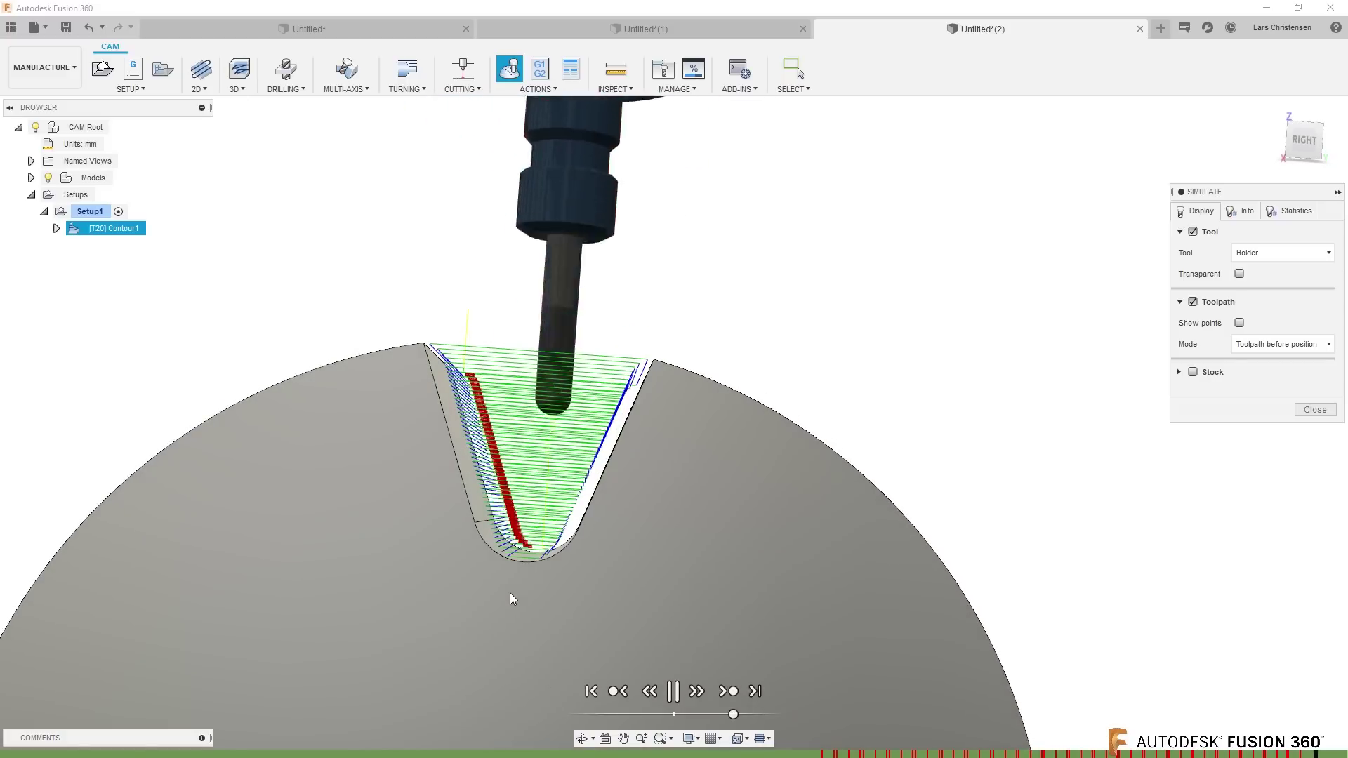
{"action": "middle_click_drag", "start_coordinate": [510, 592], "coordinate": [548, 300], "text": "shift"}
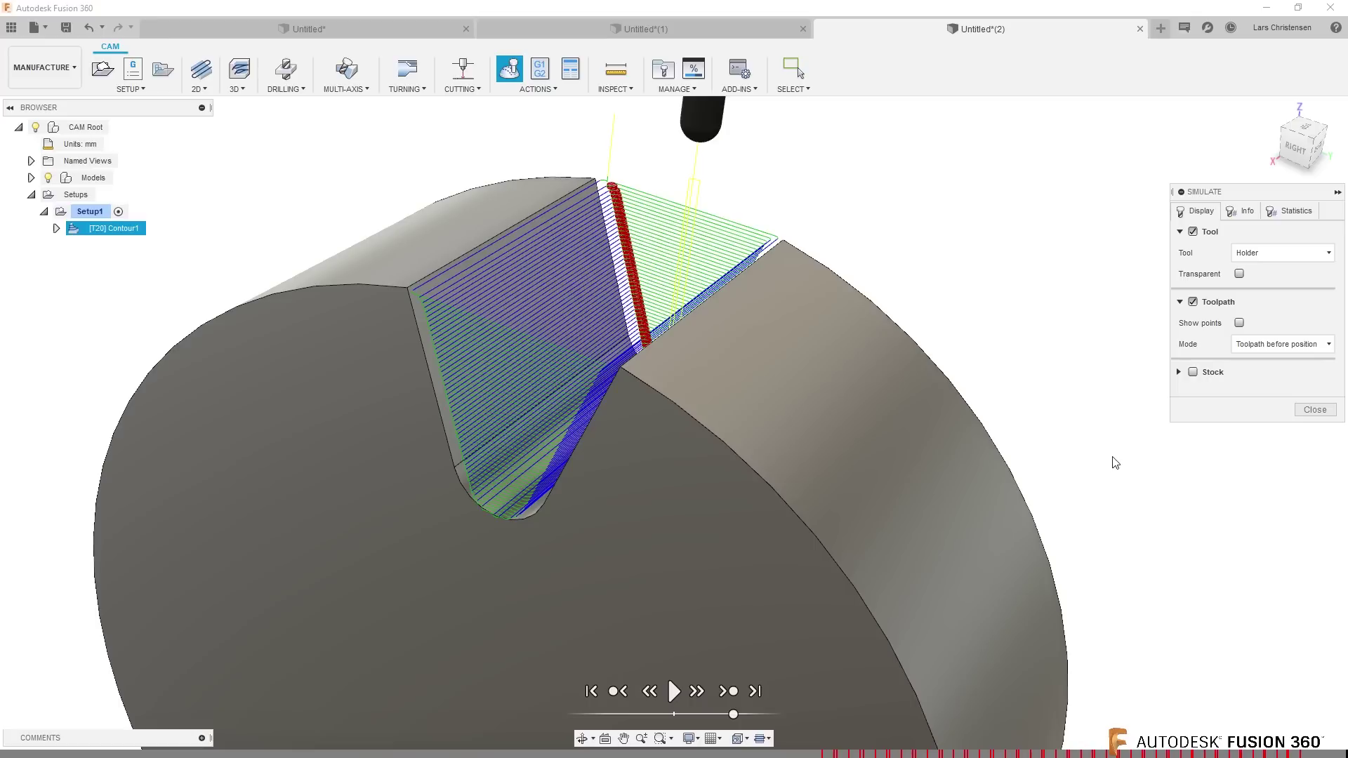
{"action": "left_click", "coordinate": [1315, 409]}
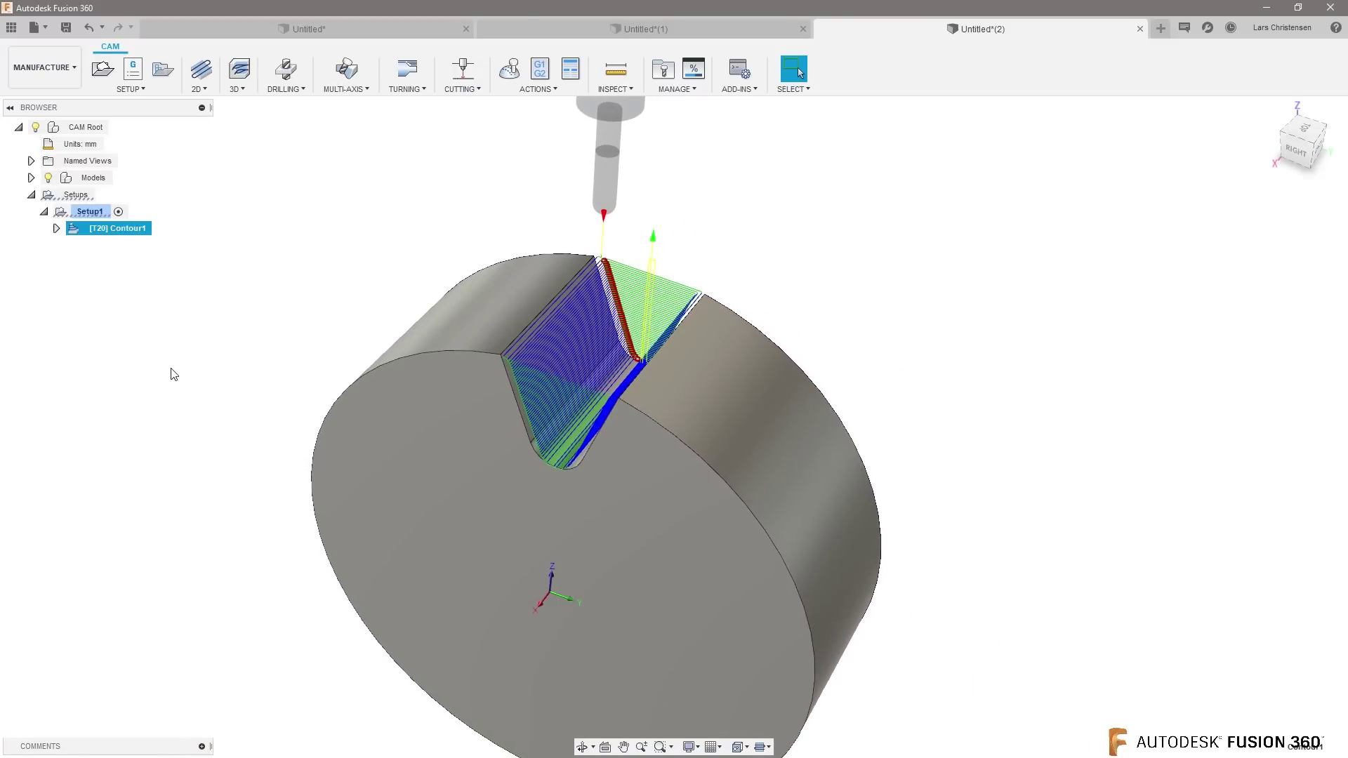
{"action": "left_click", "coordinate": [117, 334]}
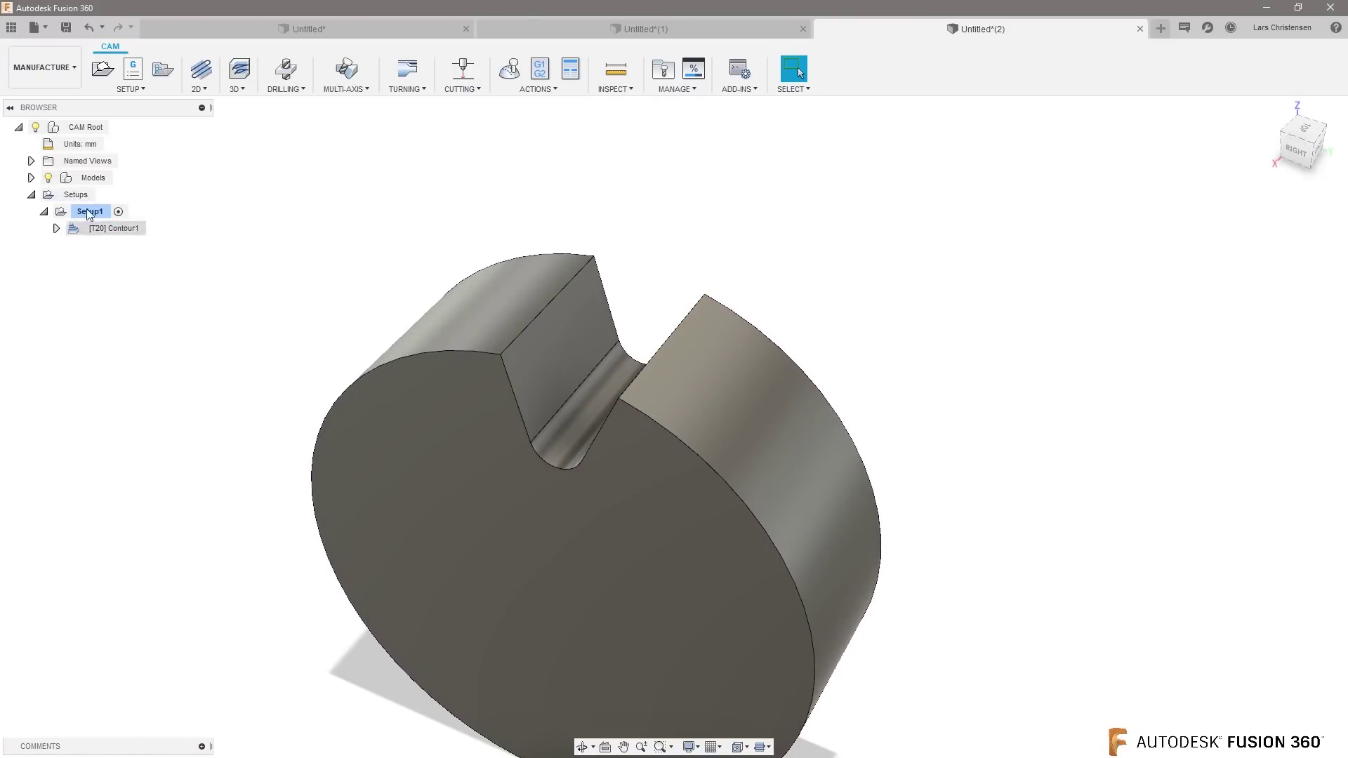
Step: In the Design workspace, start a new sketch on the horizontal XY origin plane
{"action": "left_click", "coordinate": [34, 70]}
{"action": "left_click", "coordinate": [35, 103]}
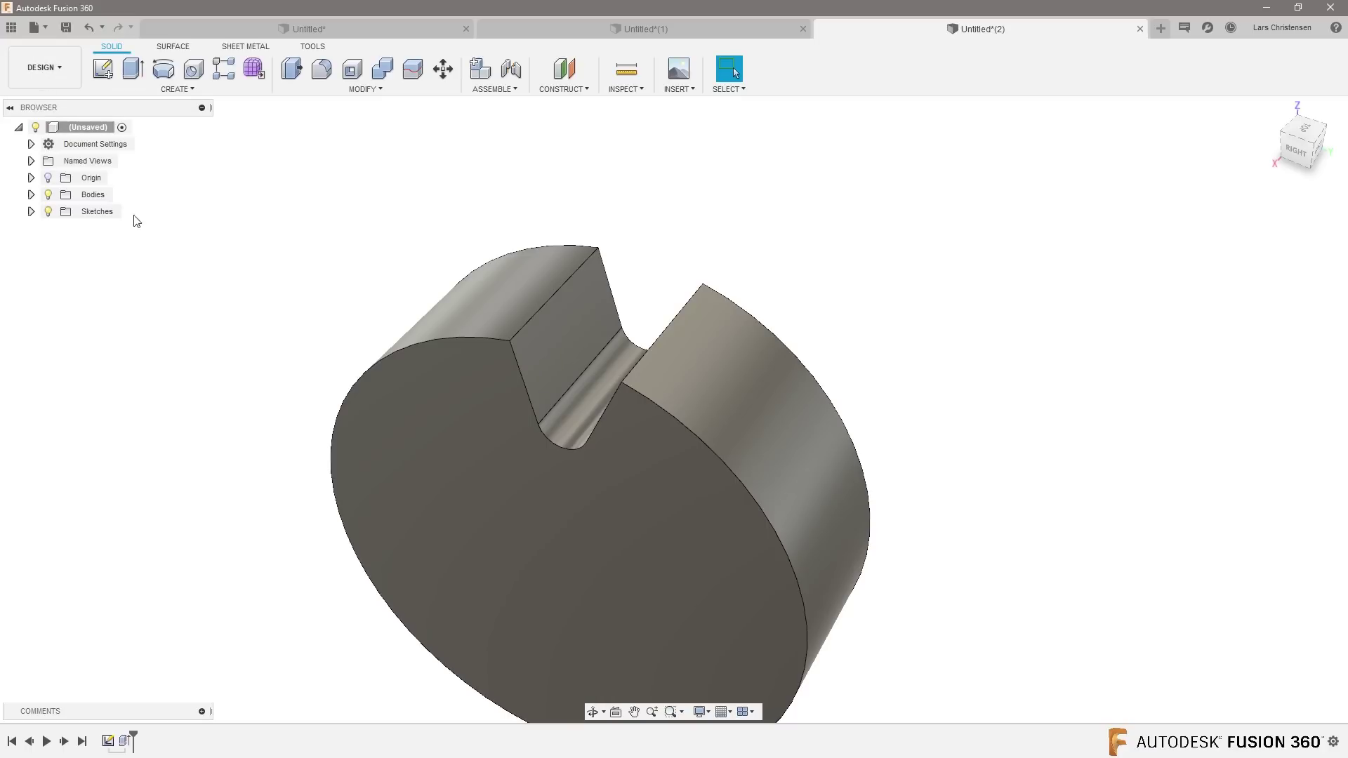
{"action": "left_click", "coordinate": [103, 68]}
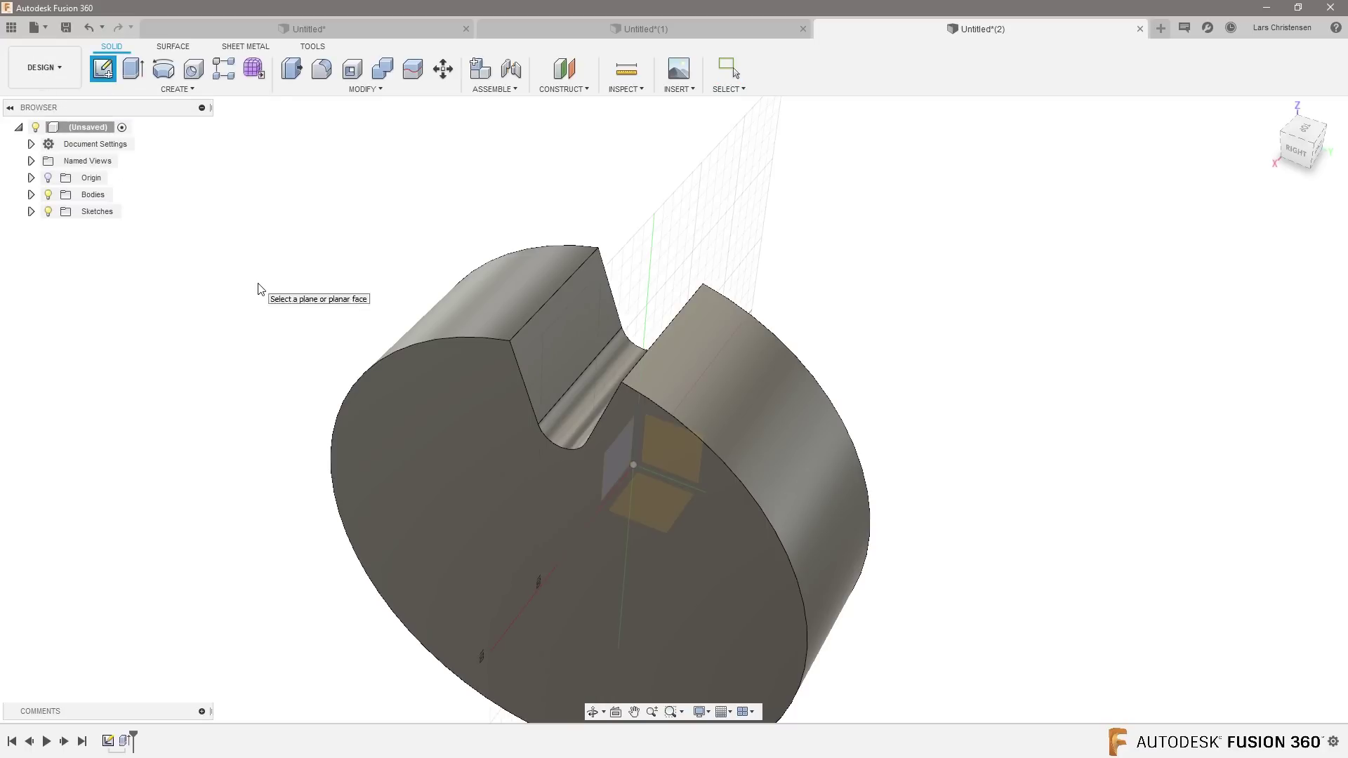
{"action": "left_click", "coordinate": [634, 567]}
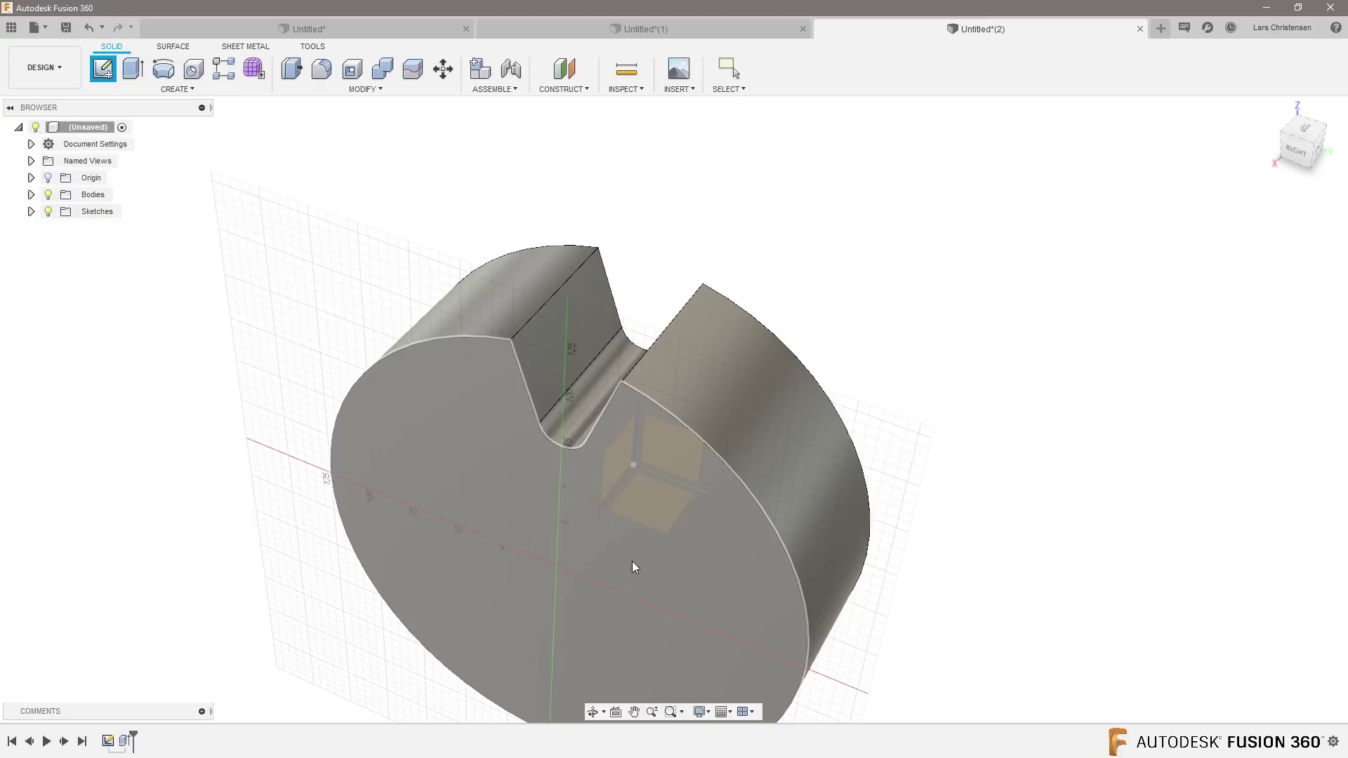
{"action": "left_click", "coordinate": [659, 520]}
{"action": "left_click", "coordinate": [669, 565]}
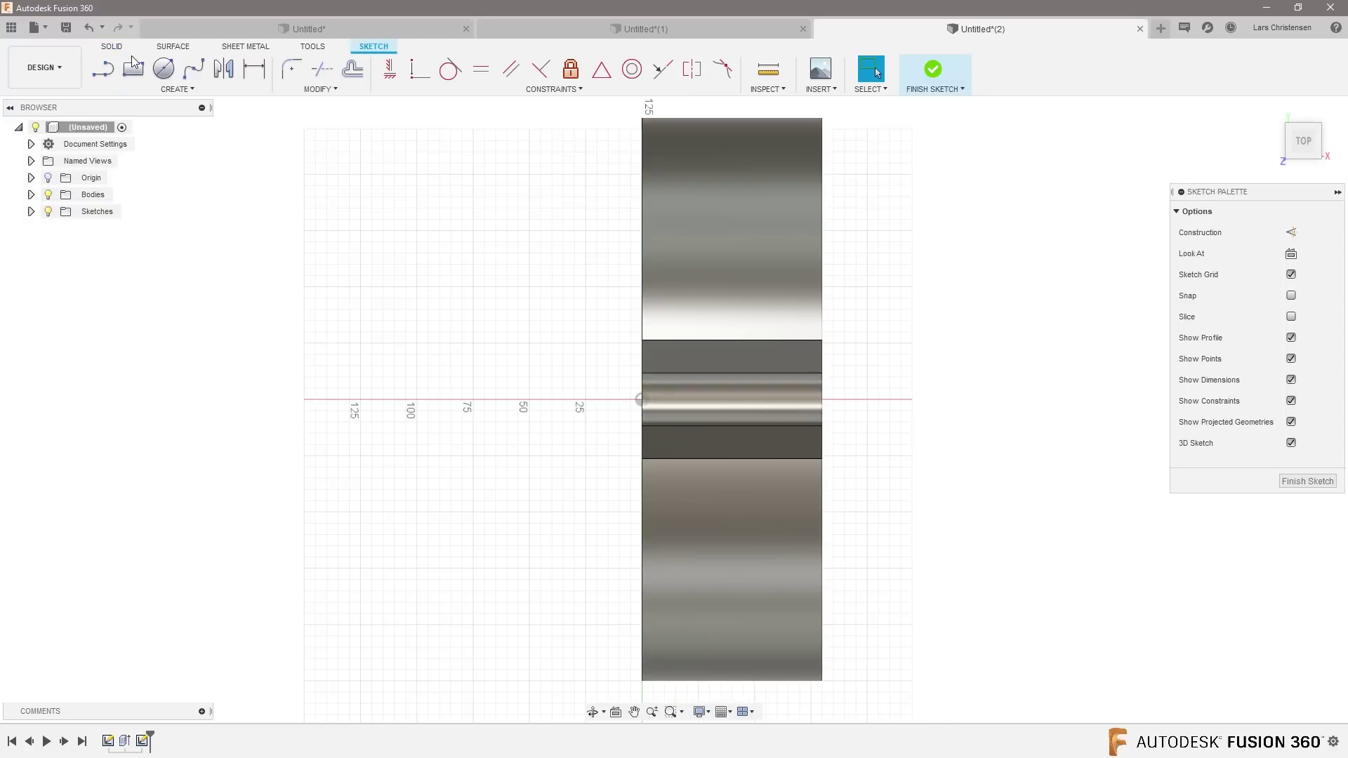
Step: Draw a two-point rectangle spanning across the disc and finish the sketch
{"action": "left_click", "coordinate": [134, 65]}
{"action": "left_click", "coordinate": [552, 271]}
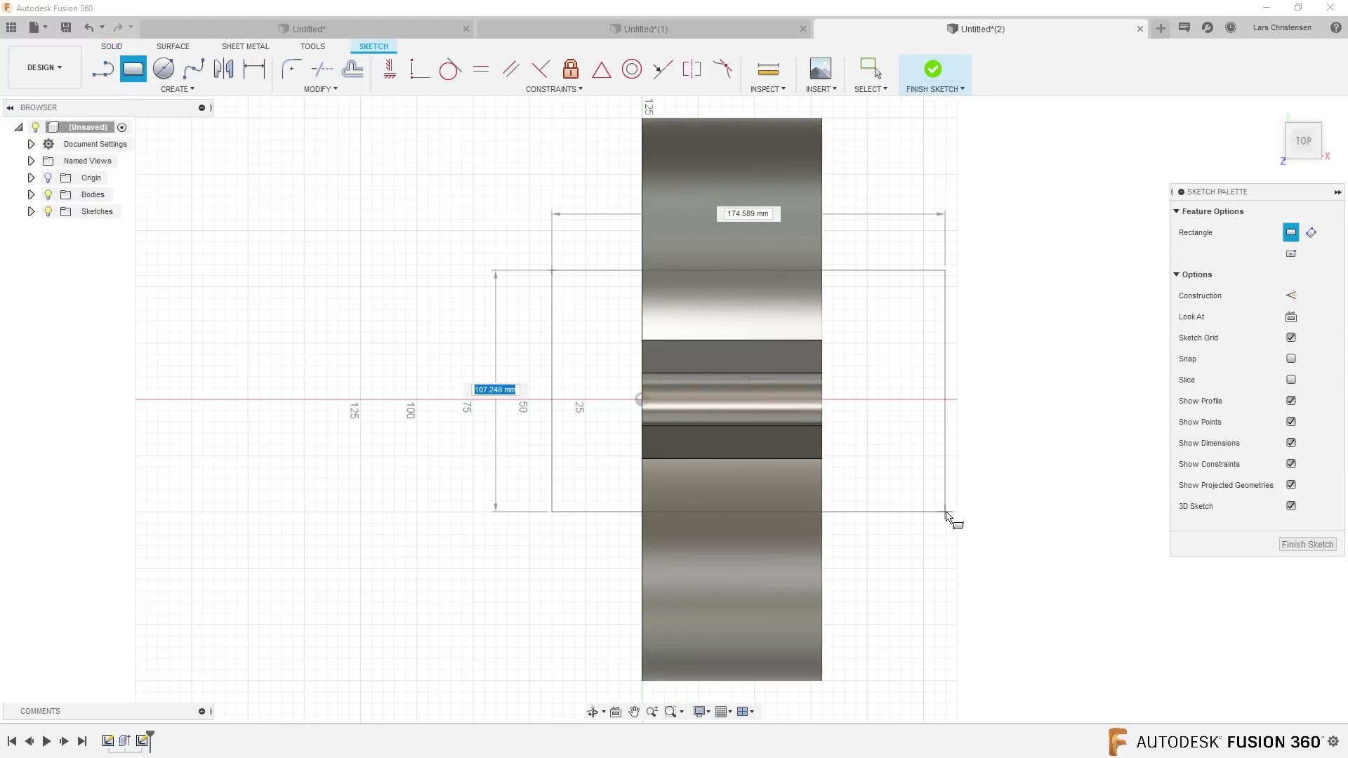
{"action": "left_click", "coordinate": [945, 513]}
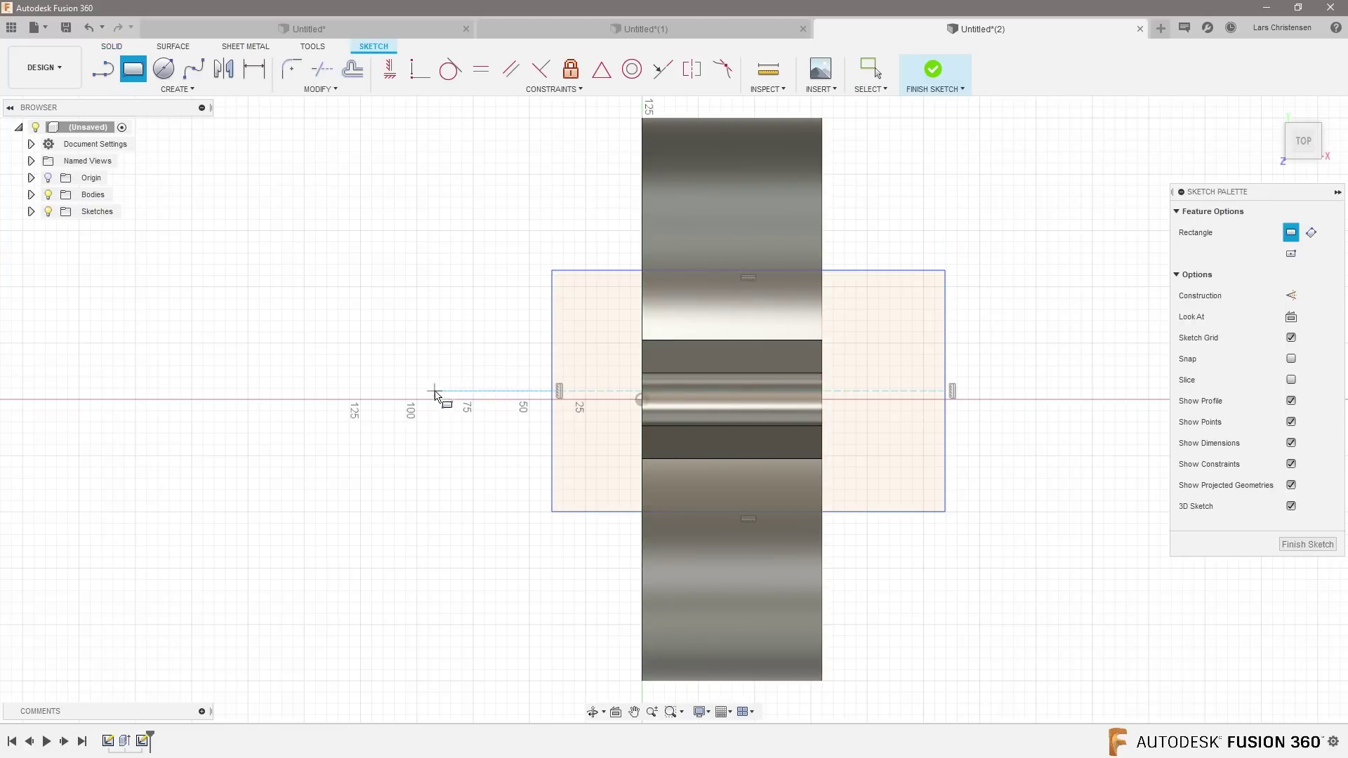
{"action": "left_click", "coordinate": [1307, 544]}
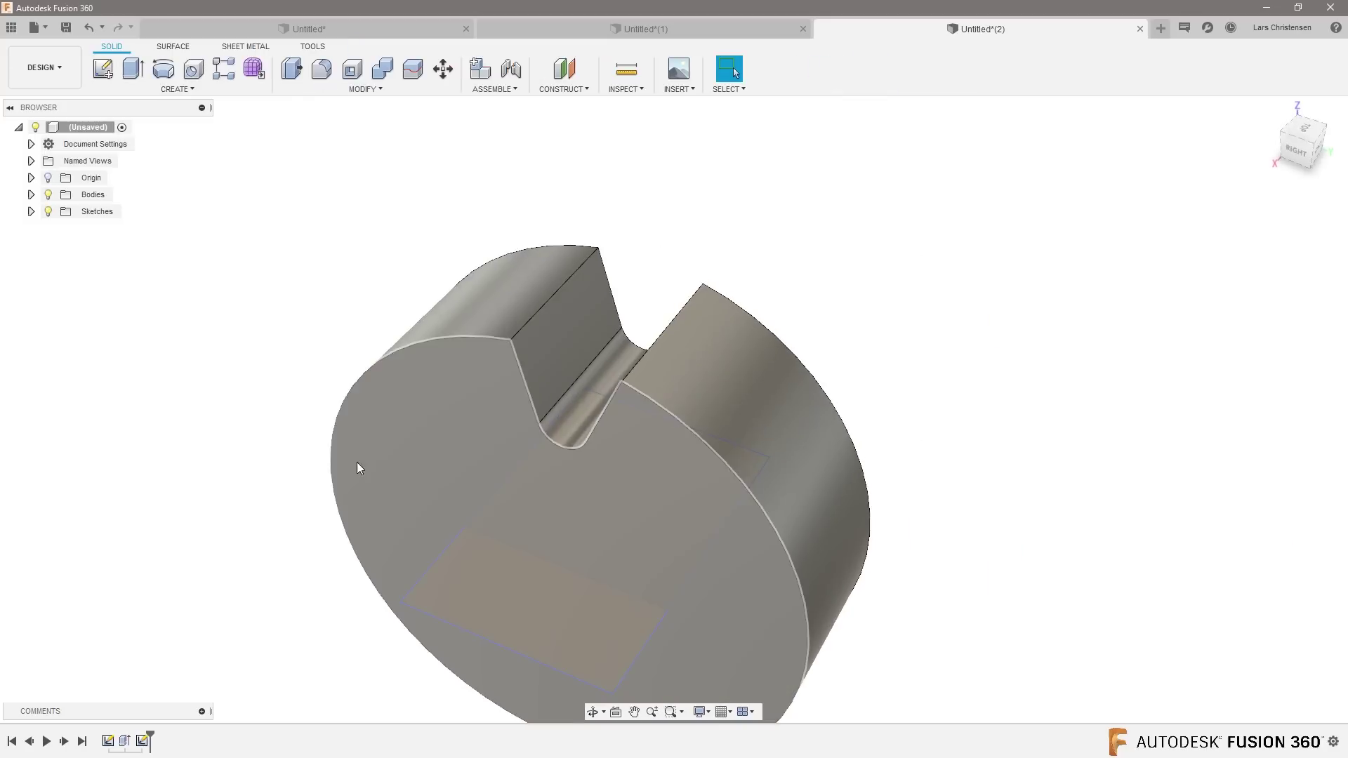
Step: In Manufacture, replace Contour1's machining boundary with the new rectangle and regenerate the toolpath
{"action": "left_click", "coordinate": [45, 67]}
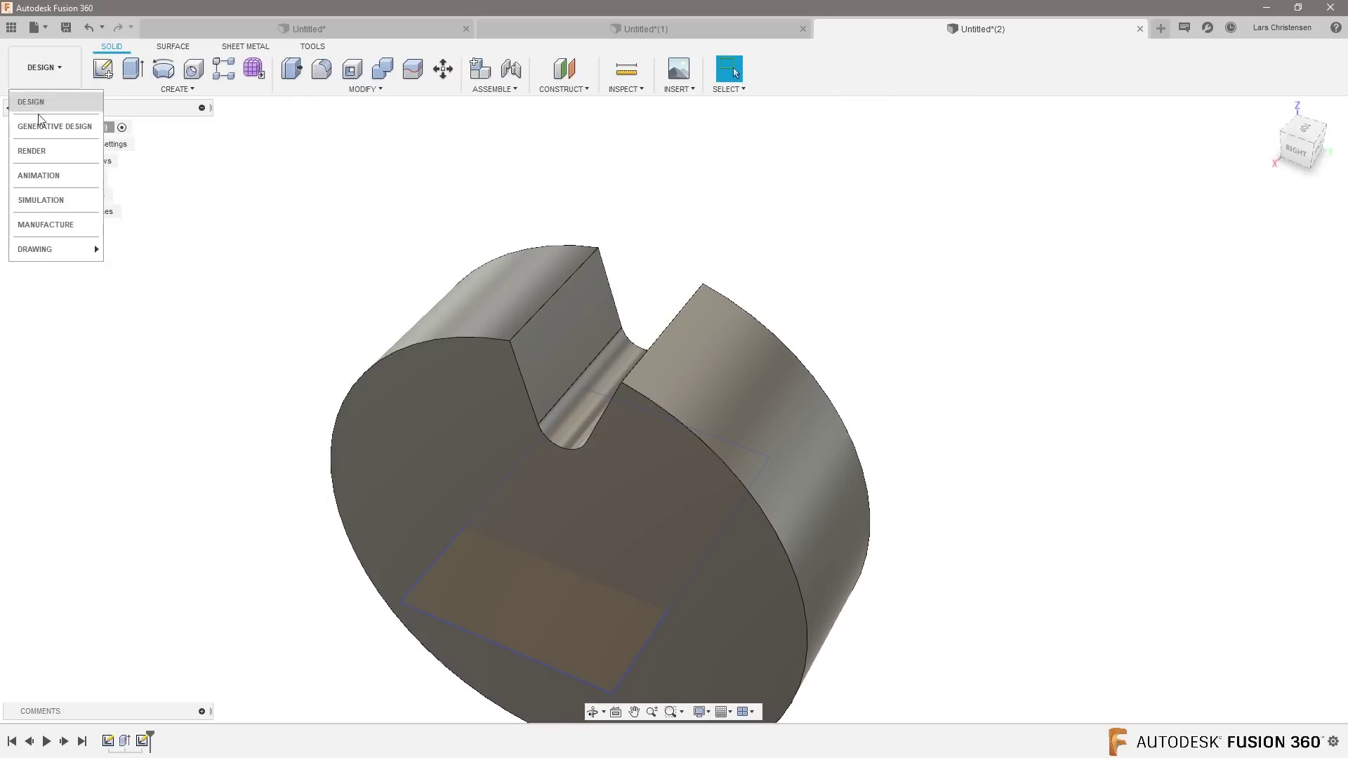
{"action": "left_click", "coordinate": [52, 222]}
{"action": "right_click", "coordinate": [134, 229]}
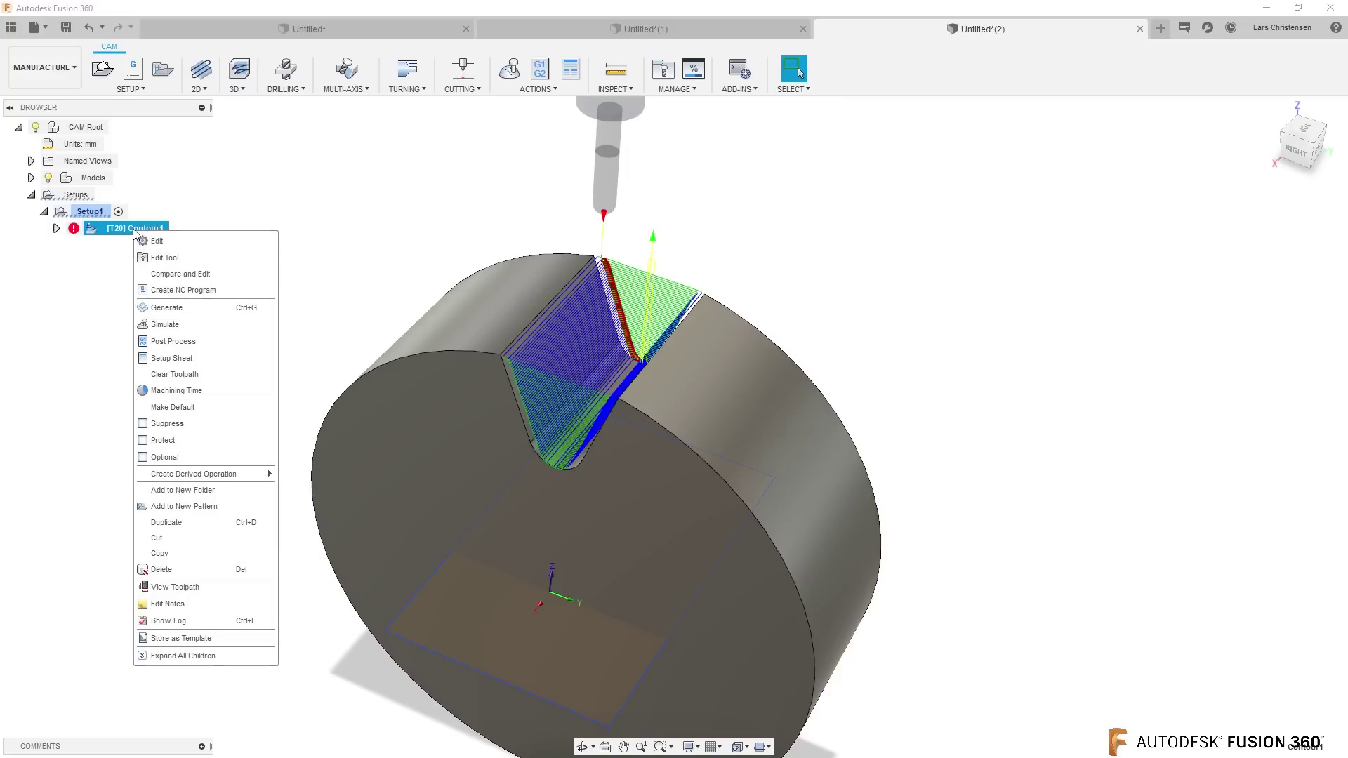
{"action": "left_click", "coordinate": [211, 243]}
{"action": "left_click", "coordinate": [1199, 212]}
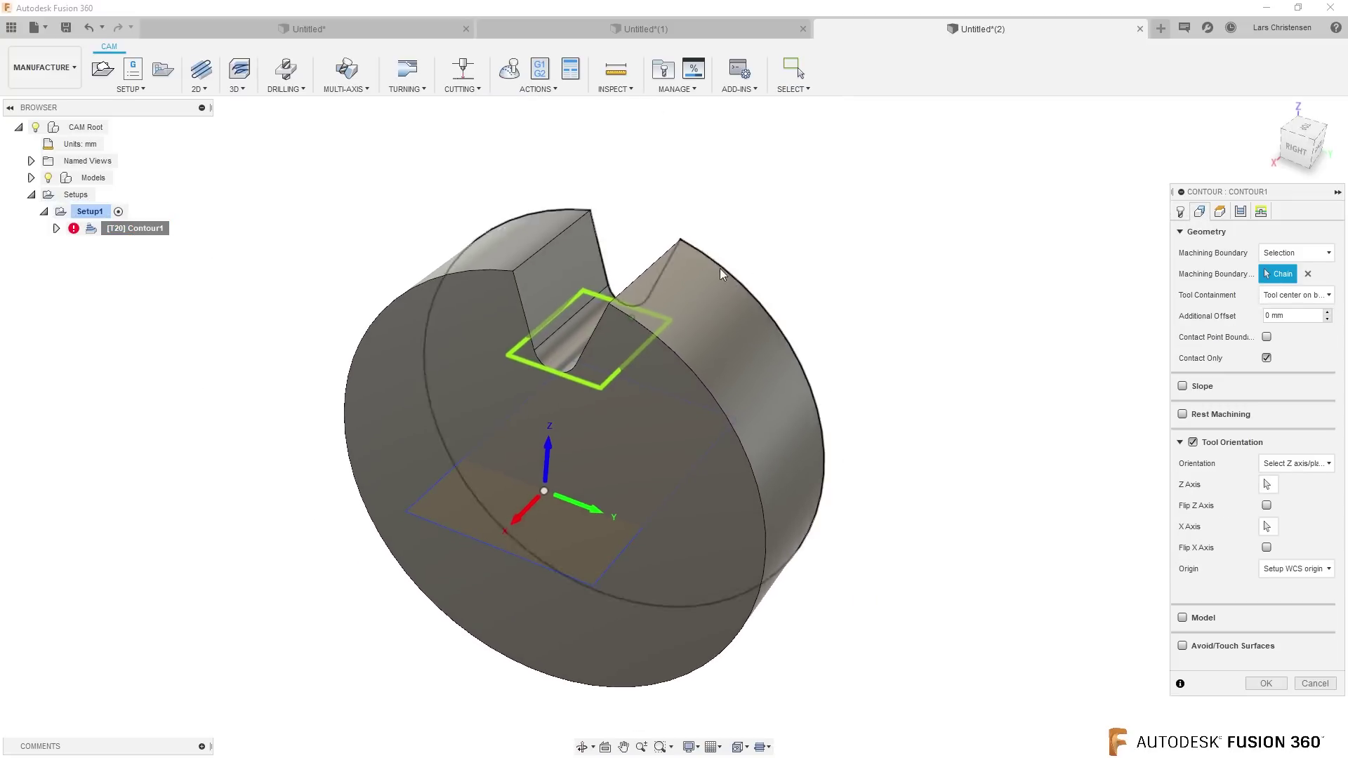
{"action": "scroll", "coordinate": [646, 310], "scroll_direction": "up", "scroll_amount": 2}
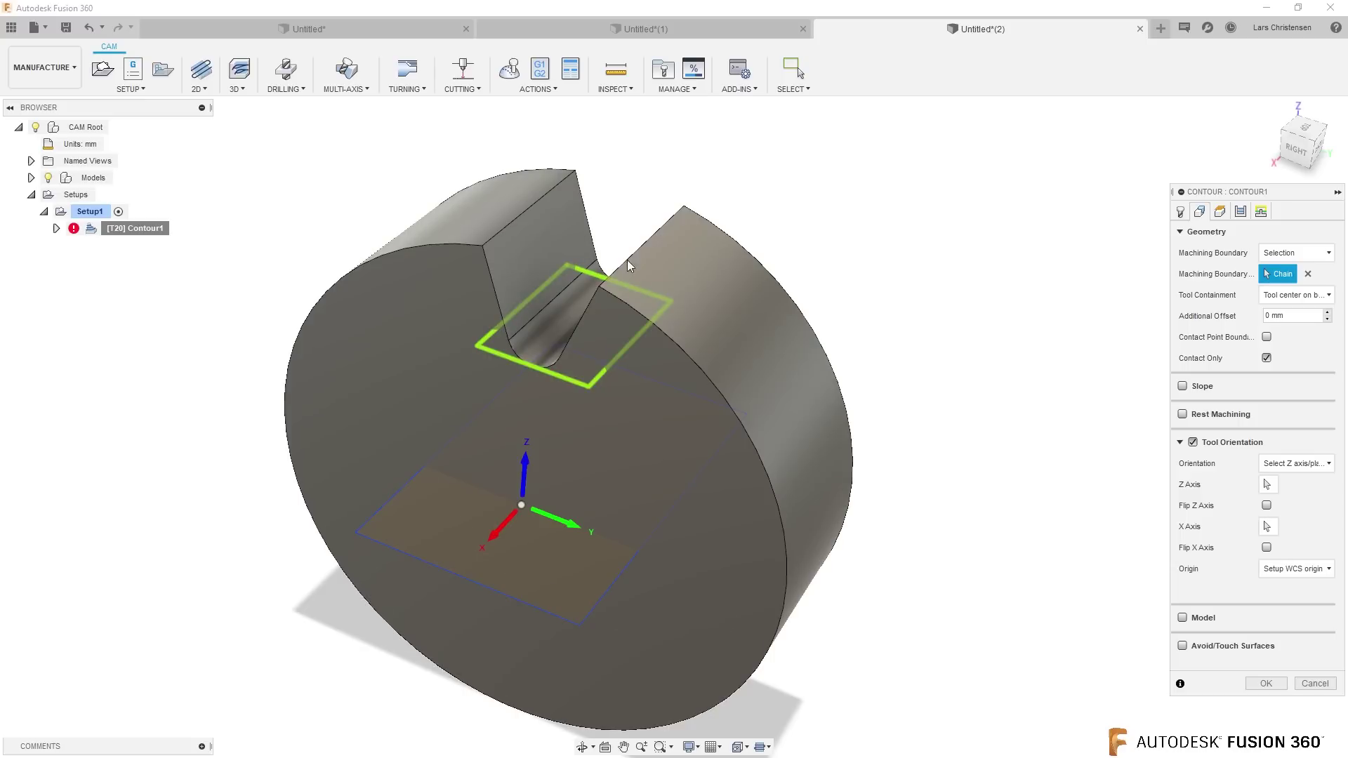
{"action": "left_click", "coordinate": [1305, 279]}
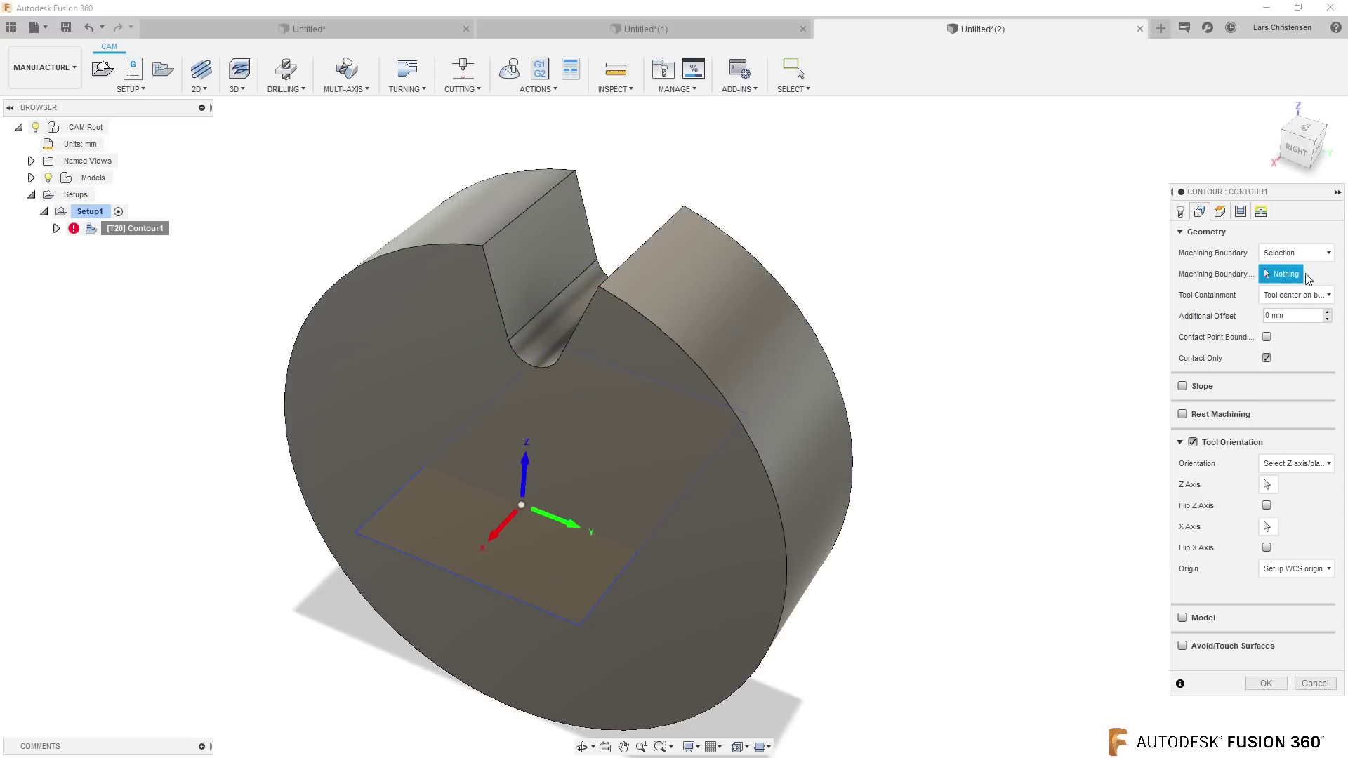
{"action": "left_click", "coordinate": [381, 546]}
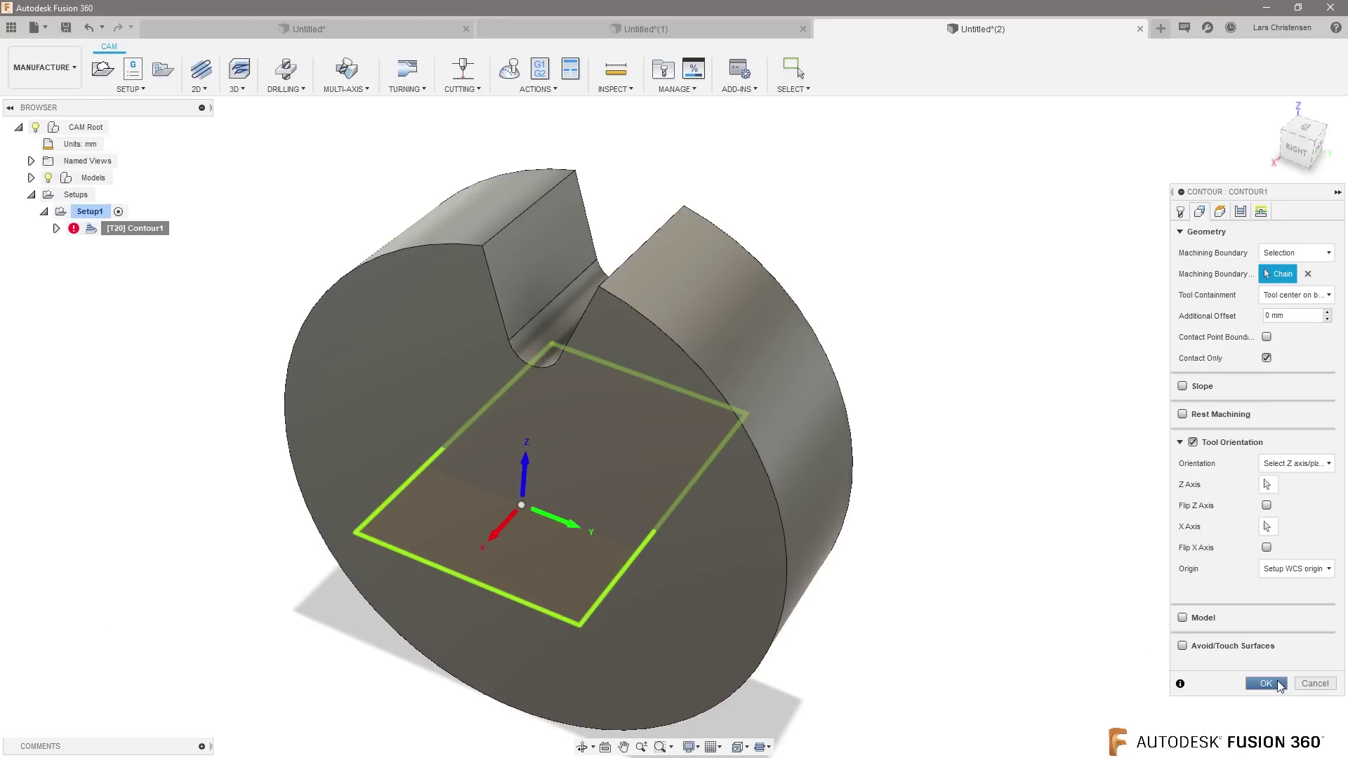
{"action": "left_click", "coordinate": [1265, 683]}
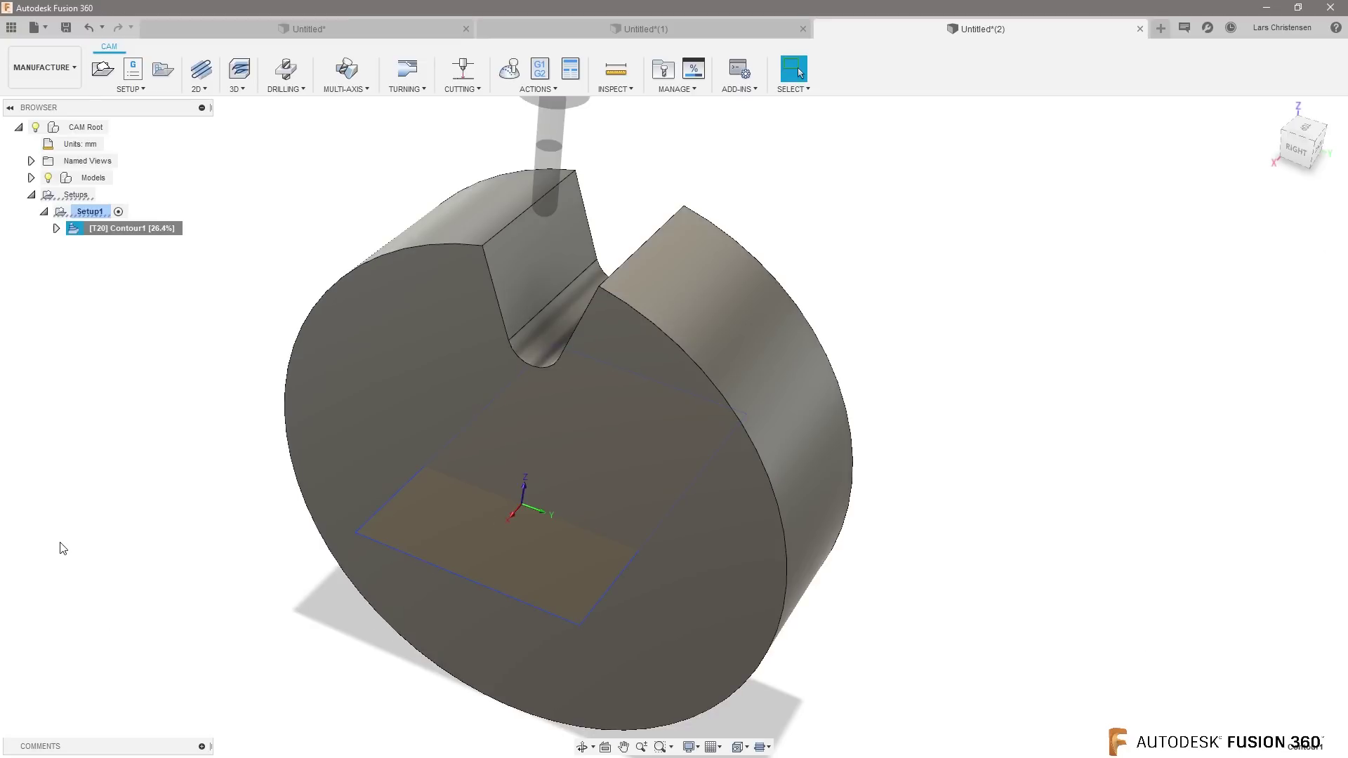